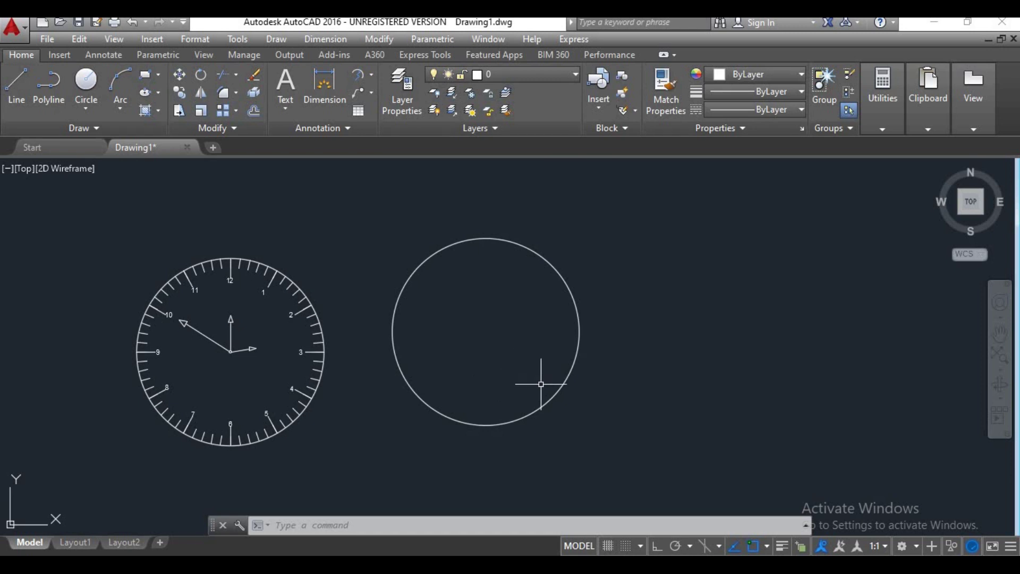
- Draw two small circles centred on the bottom and top quadrants of the large circle, the bottom one with a radius of about 2.84
middle_drag(540, 380, 258, 387)
scroll(420, 386, down, 2)
middle_drag(444, 383, 353, 376)
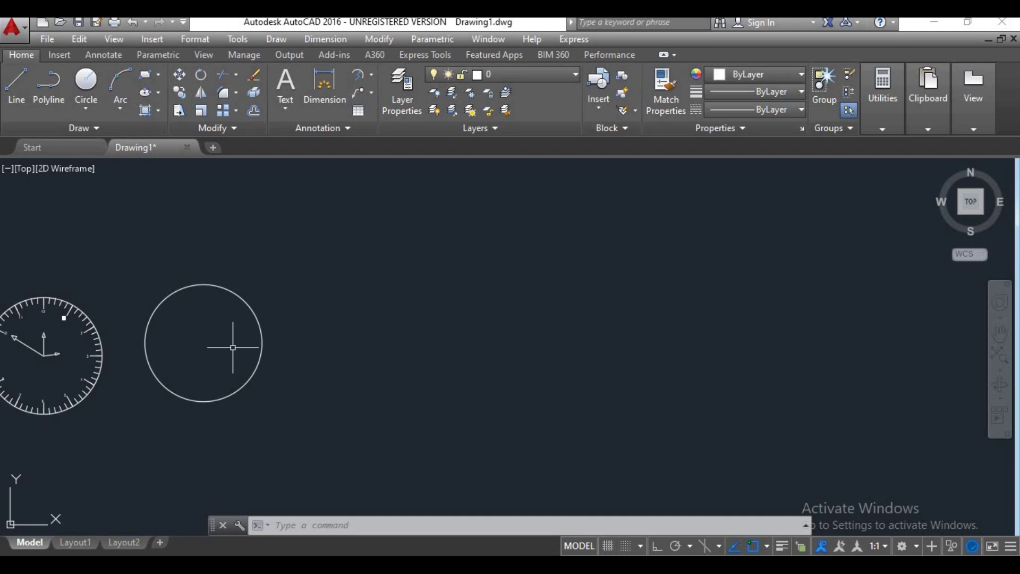
scroll(232, 346, down, 2)
middle_drag(232, 346, 303, 341)
text(c)
key(Return)
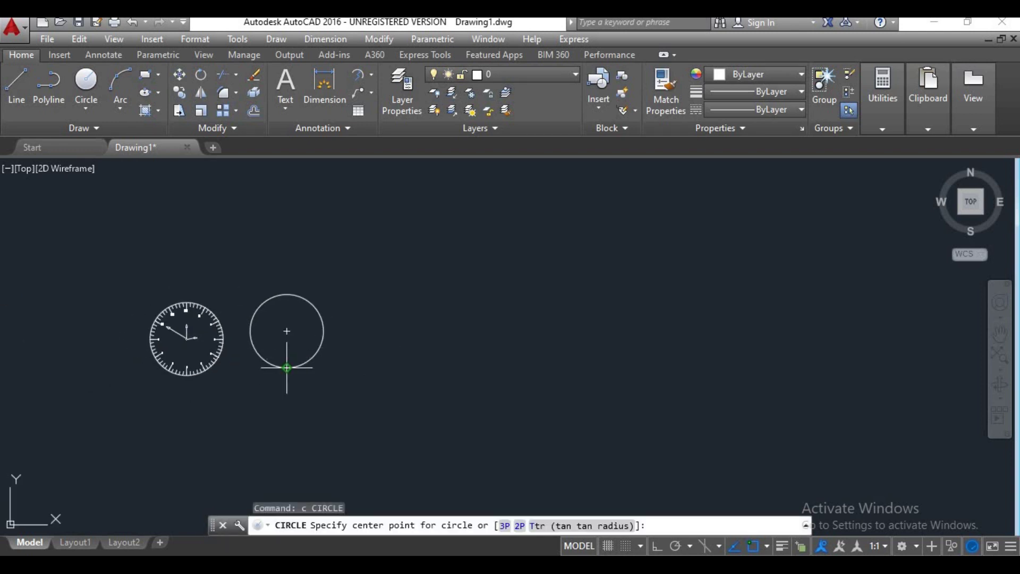
click(287, 367)
click(298, 376)
key(Return)
click(287, 294)
click(295, 283)
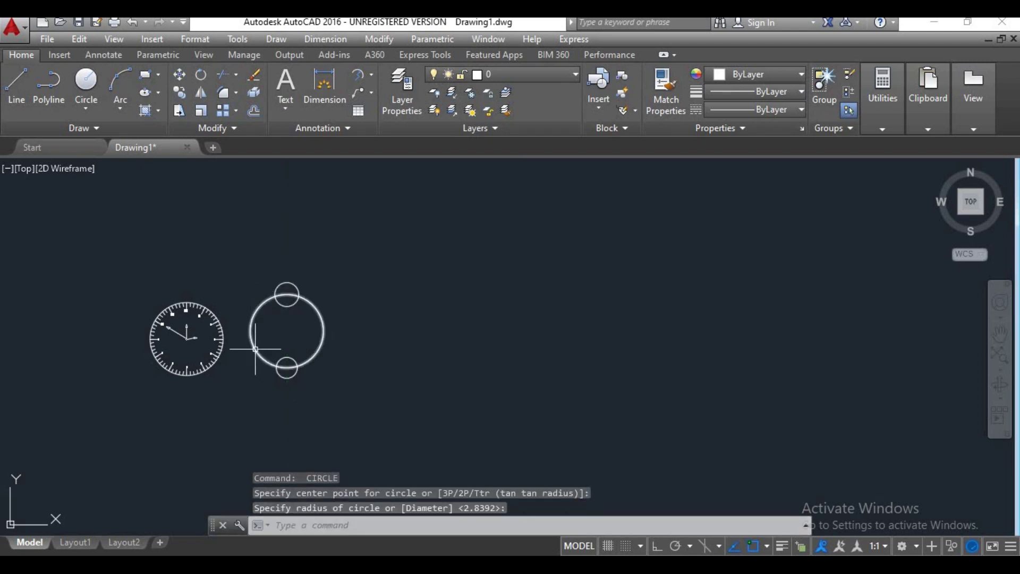
- Select the large circle and the small circles separately to check that they are independent objects, and clear the selection
scroll(302, 376, up, 4)
click(303, 381)
click(293, 381)
middle_drag(342, 383, 383, 425)
key(Escape)
click(432, 308)
click(359, 335)
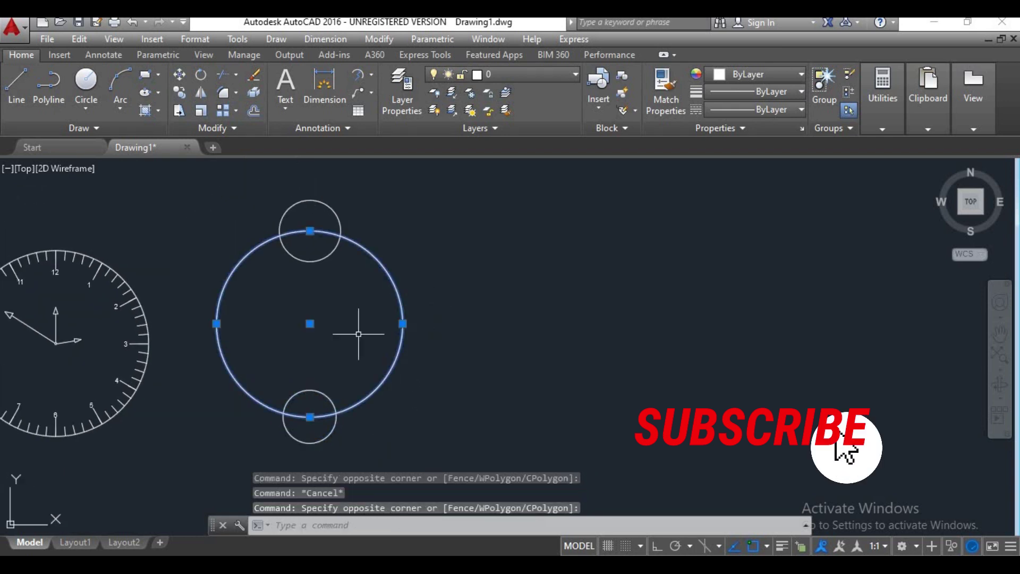
key(Escape)
click(317, 193)
click(305, 221)
key(Escape)
middle_drag(322, 296, 333, 301)
scroll(333, 302, down, 2)
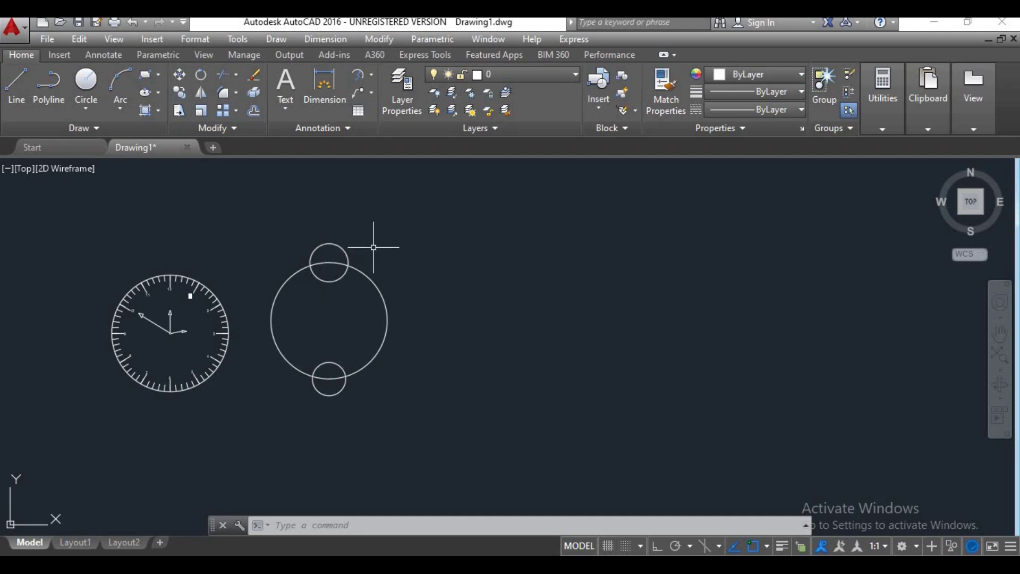
- Create a group named 3circle from the large circle and the two small circles
click(238, 41)
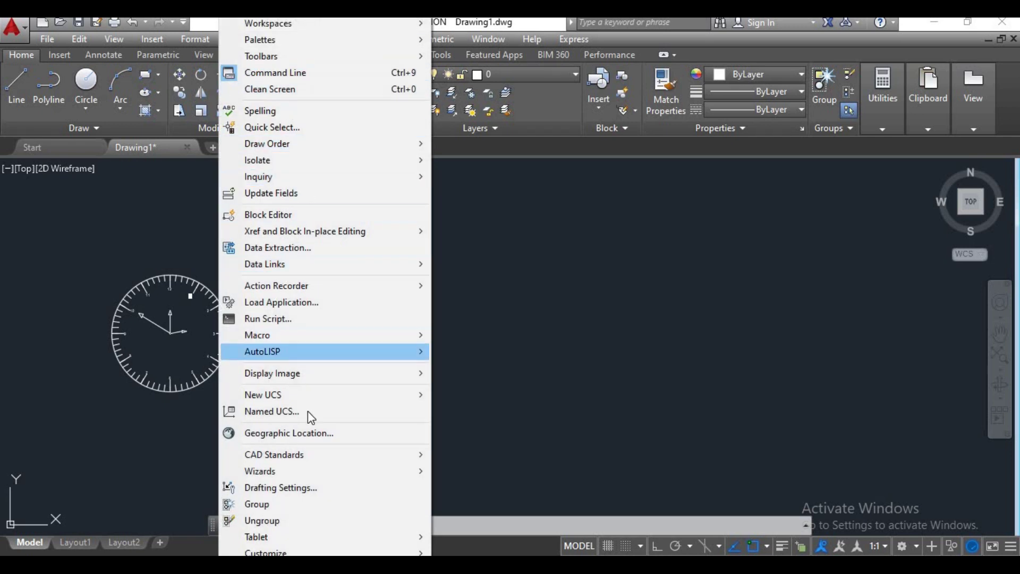
click(282, 503)
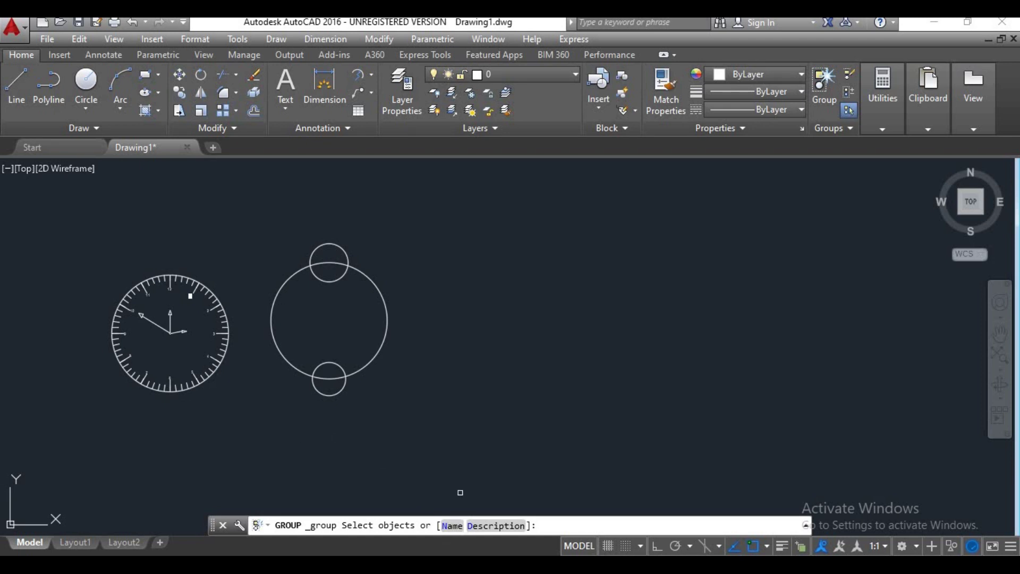
click(456, 526)
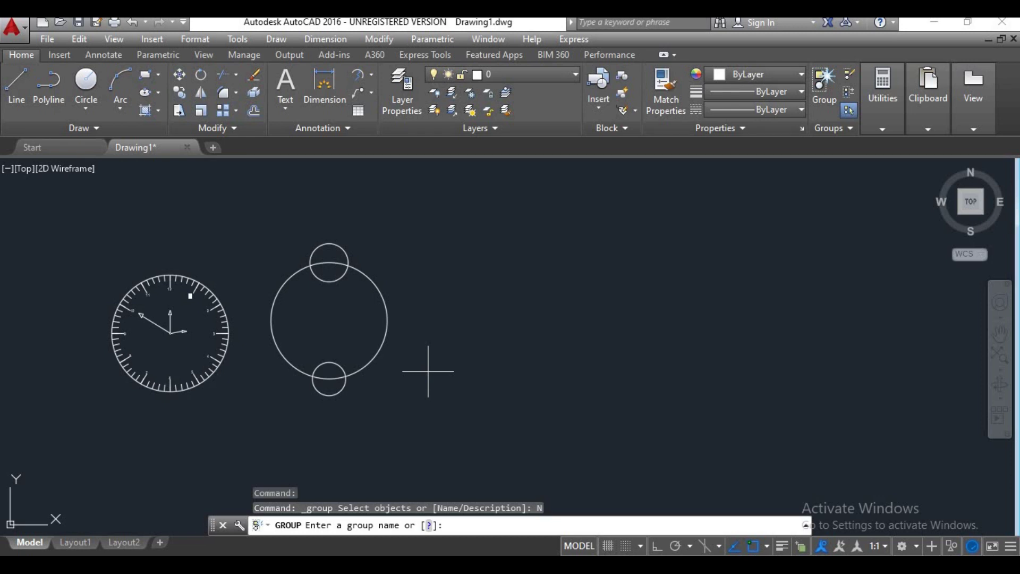
text(3)
key(Return)
text(circle)
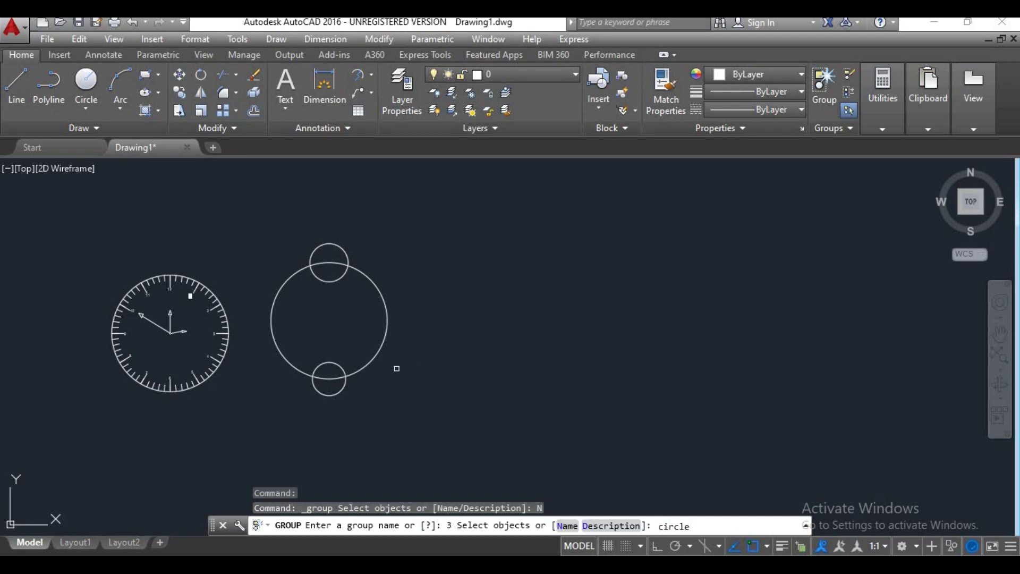
click(568, 526)
text(3ci)
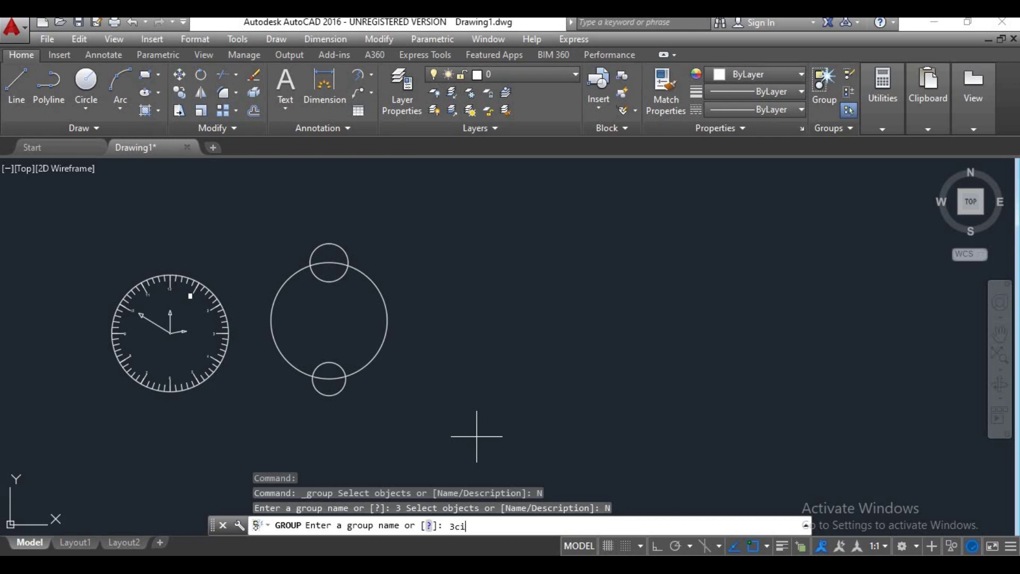
text(rcle)
key(Return)
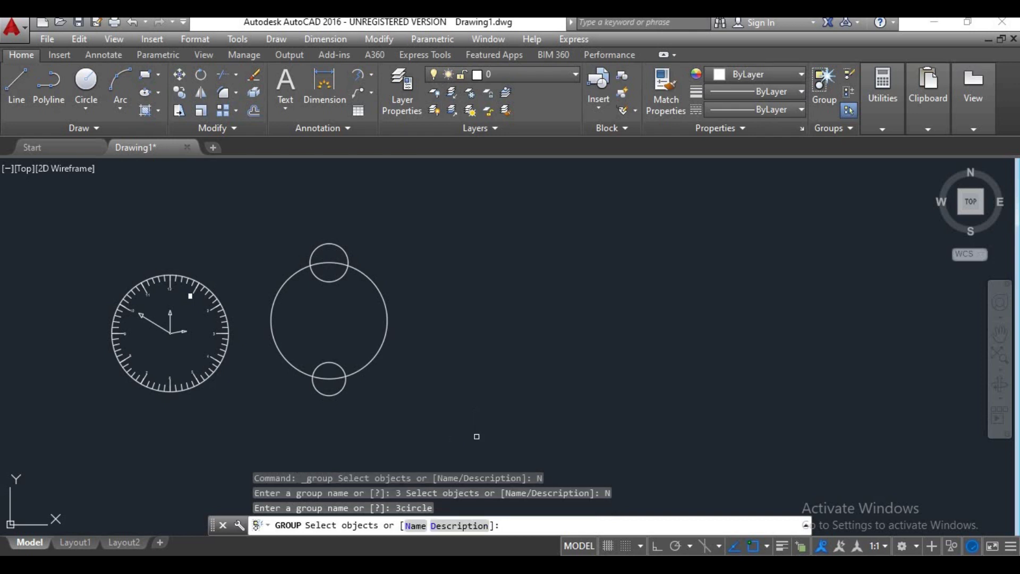
click(413, 227)
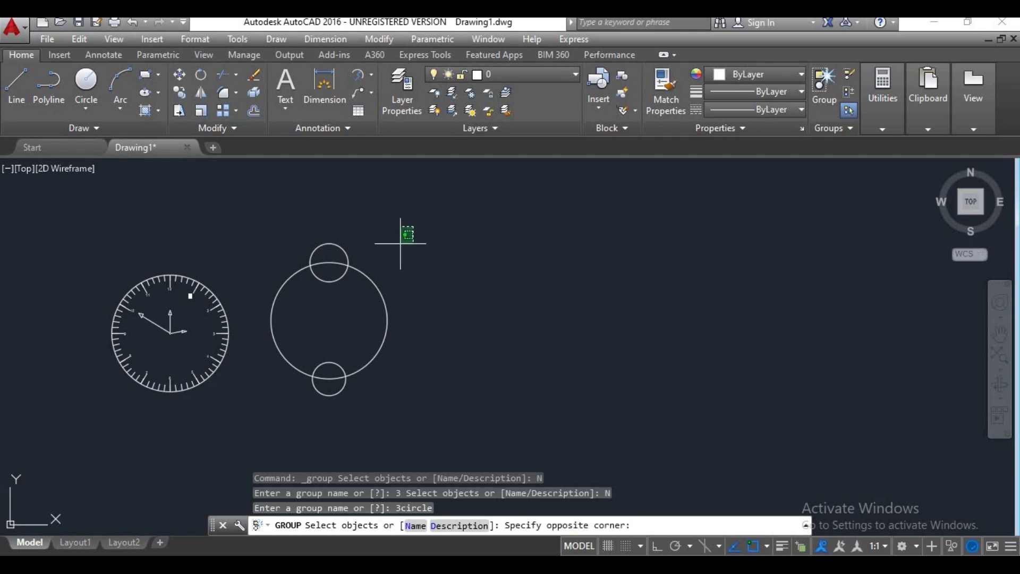
click(275, 420)
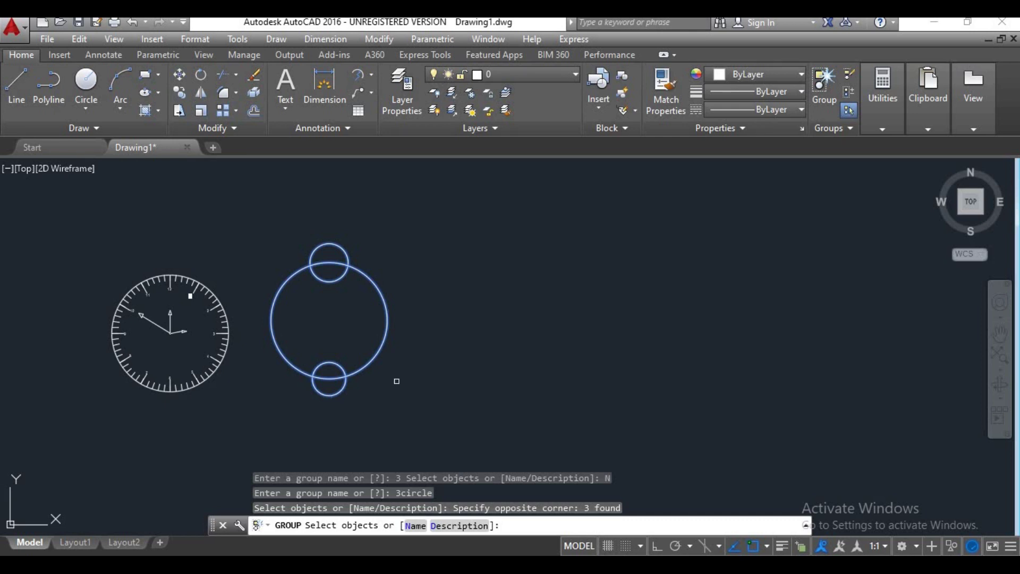
key(Return)
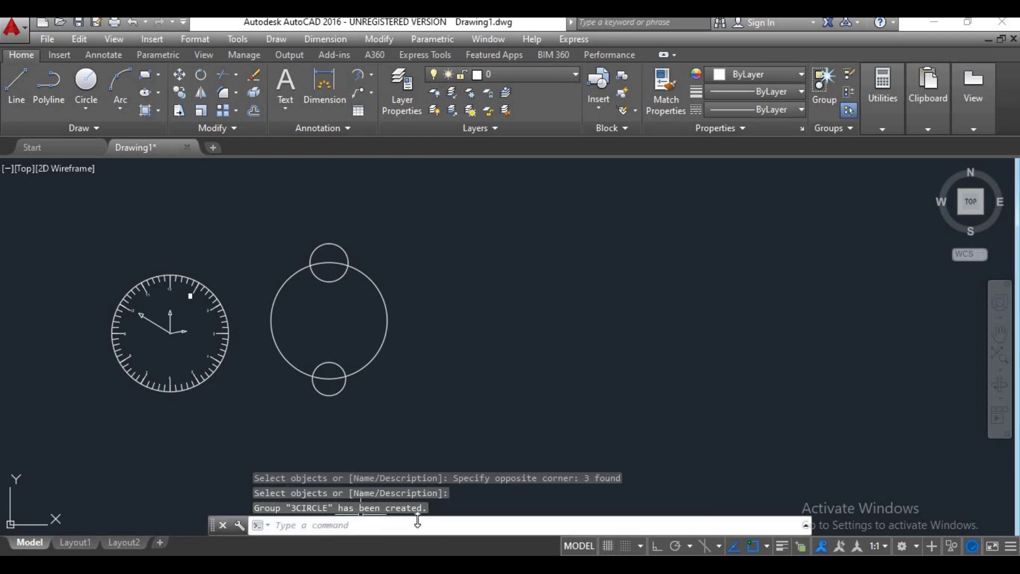
- Select one of the grouped circles to check the group, clear the selection, and ungroup the three circles
click(315, 390)
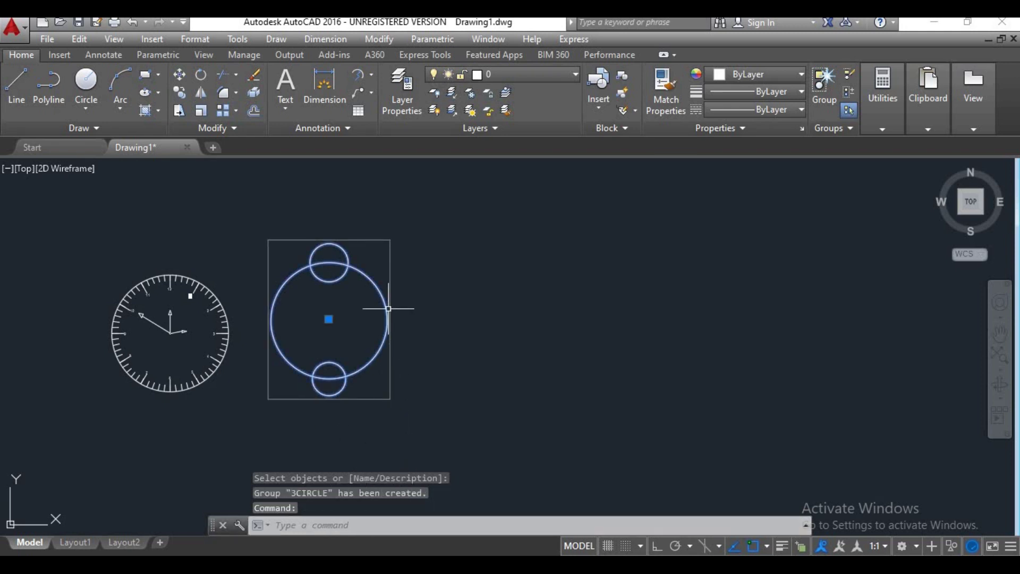
key(Escape)
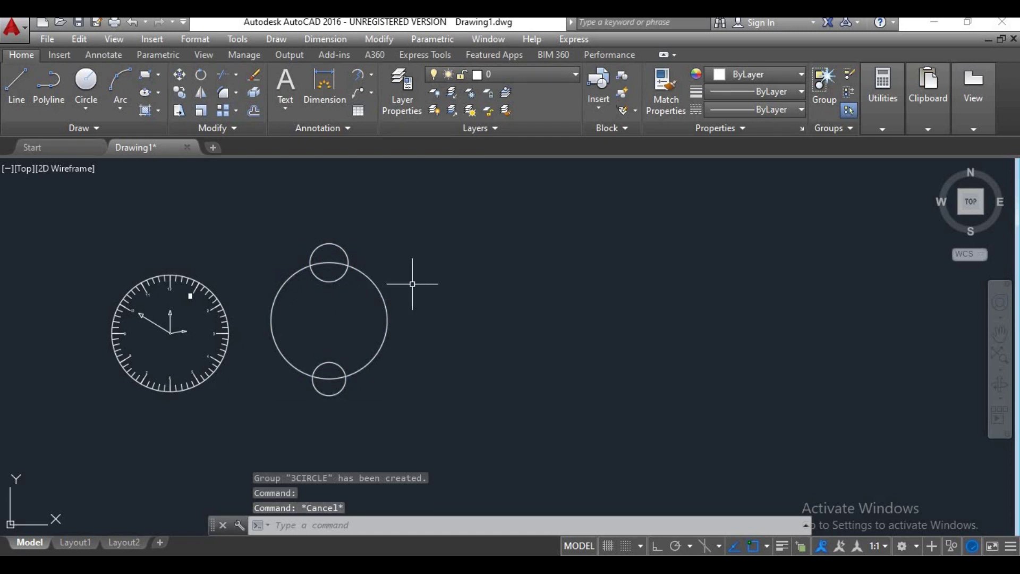
click(240, 39)
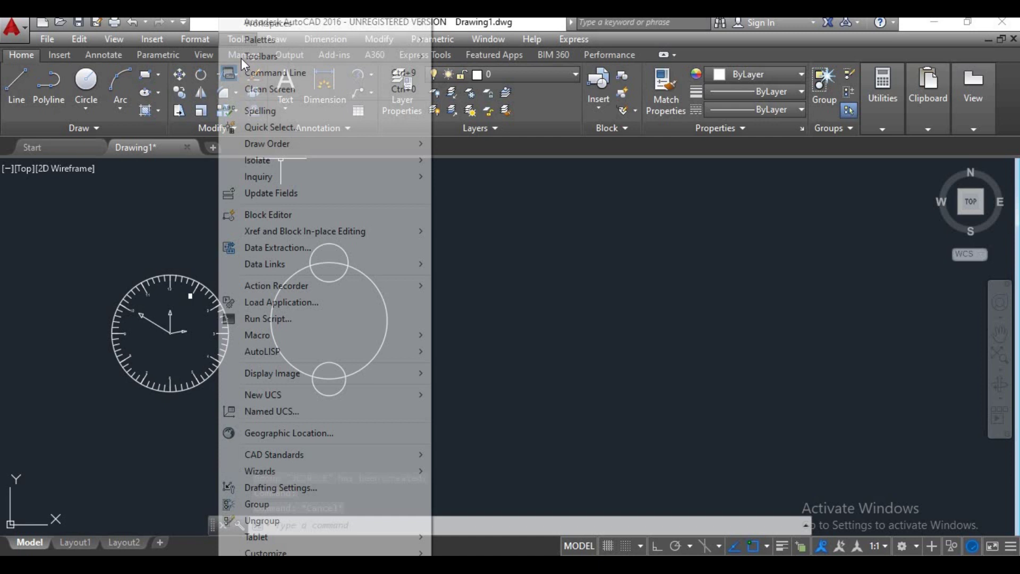
click(273, 520)
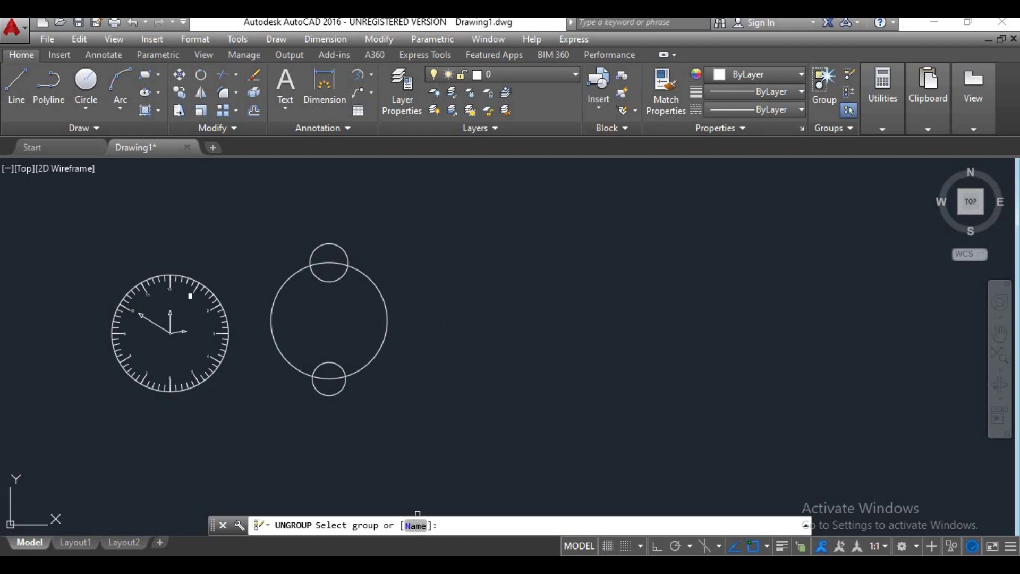
click(341, 391)
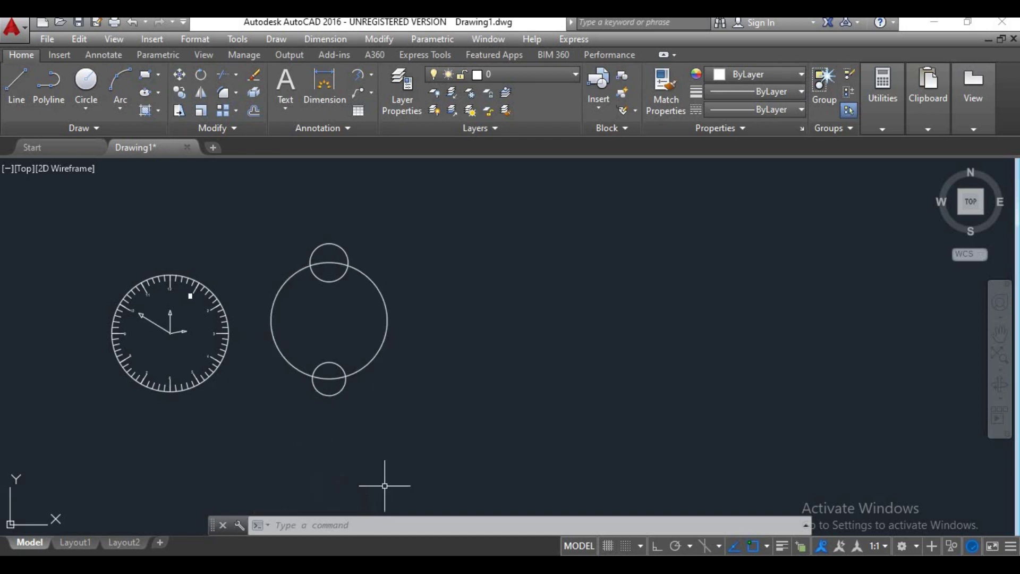
- Select the three circles individually, remove the large one from the selection, and erase the two small circles
click(401, 337)
click(367, 325)
click(340, 228)
click(325, 259)
click(341, 352)
click(325, 373)
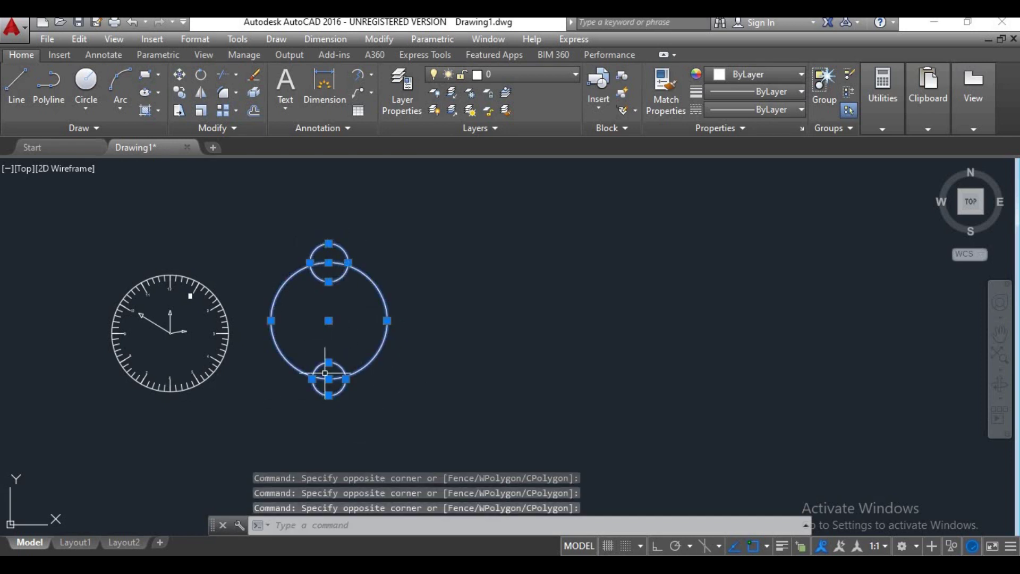
click(416, 277)
shift+click(352, 320)
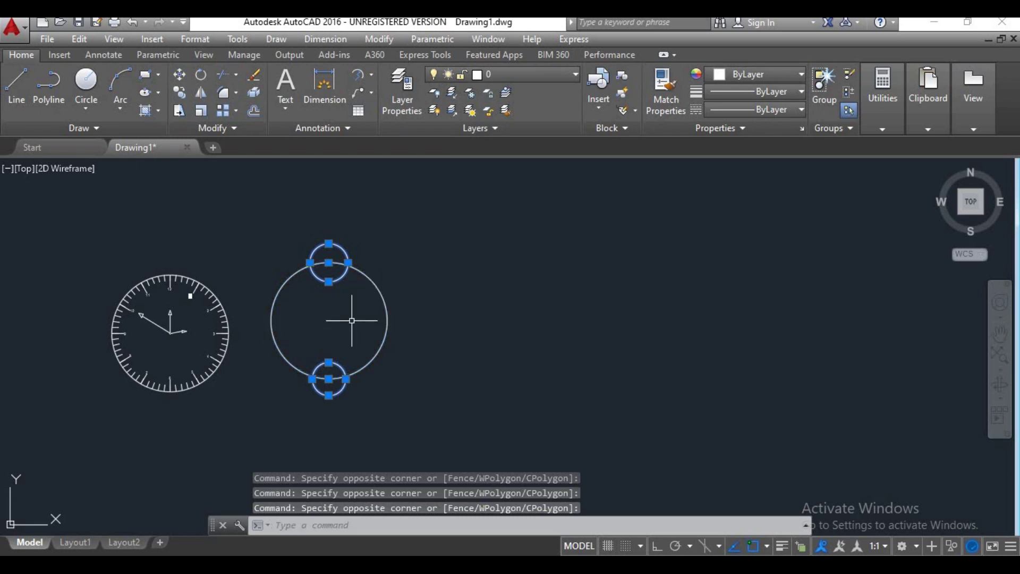
text(e)
key(Return)
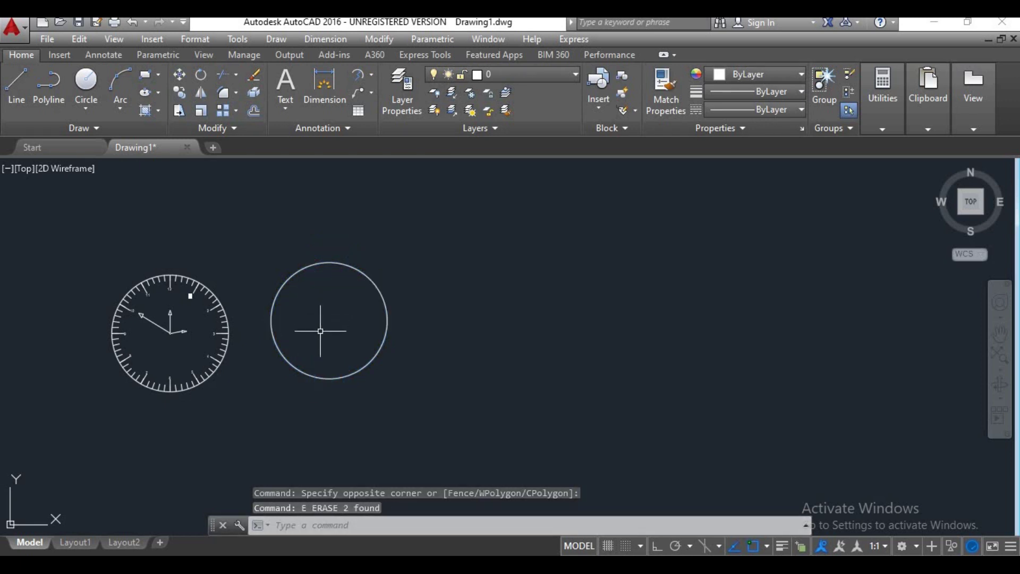
- Draw a vertical line 2 units long upward from the bottom quadrant of the empty circle
middle_drag(321, 331, 391, 350)
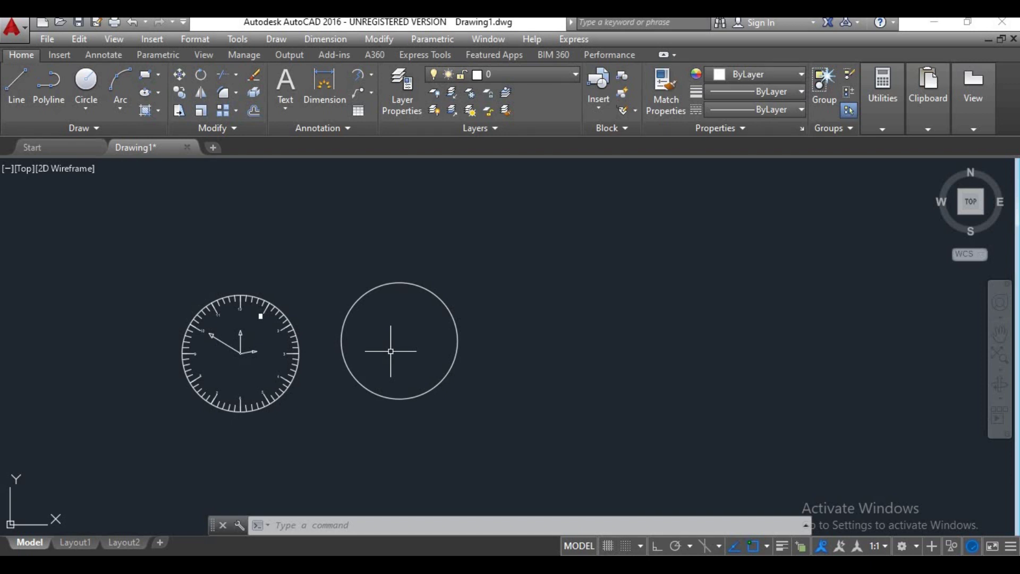
scroll(404, 364, up, 2)
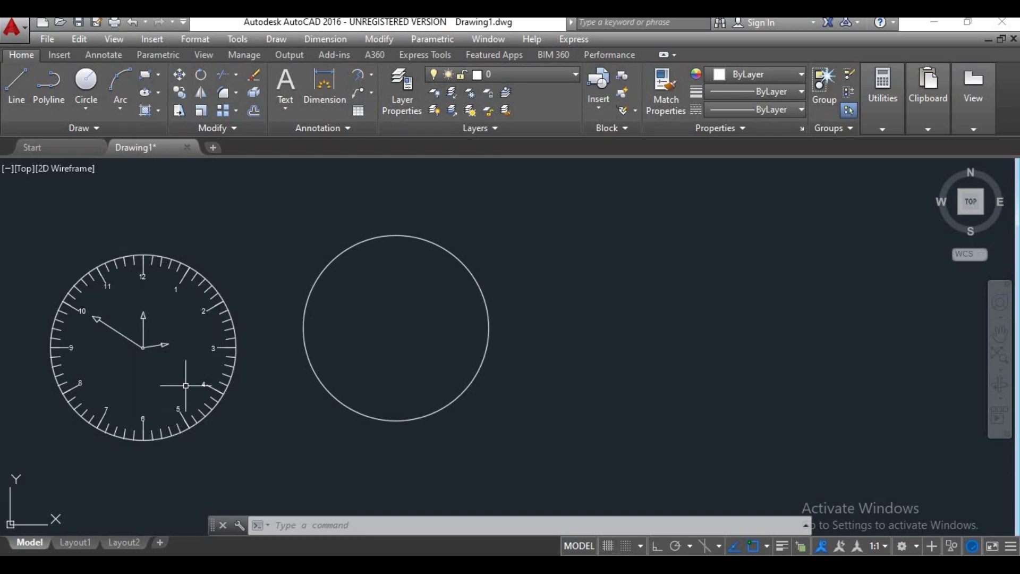
middle_drag(404, 377, 408, 390)
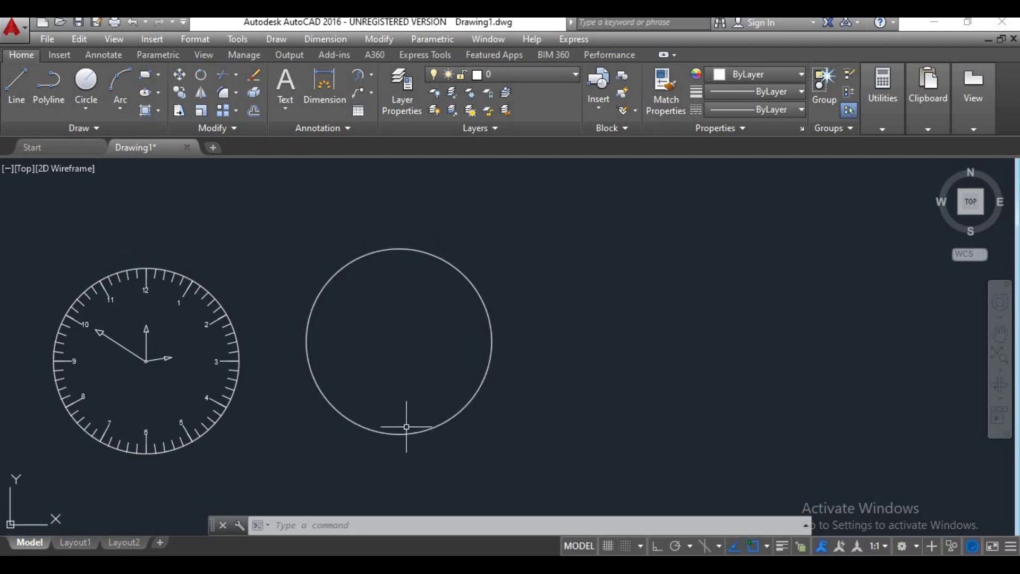
text(l)
key(Return)
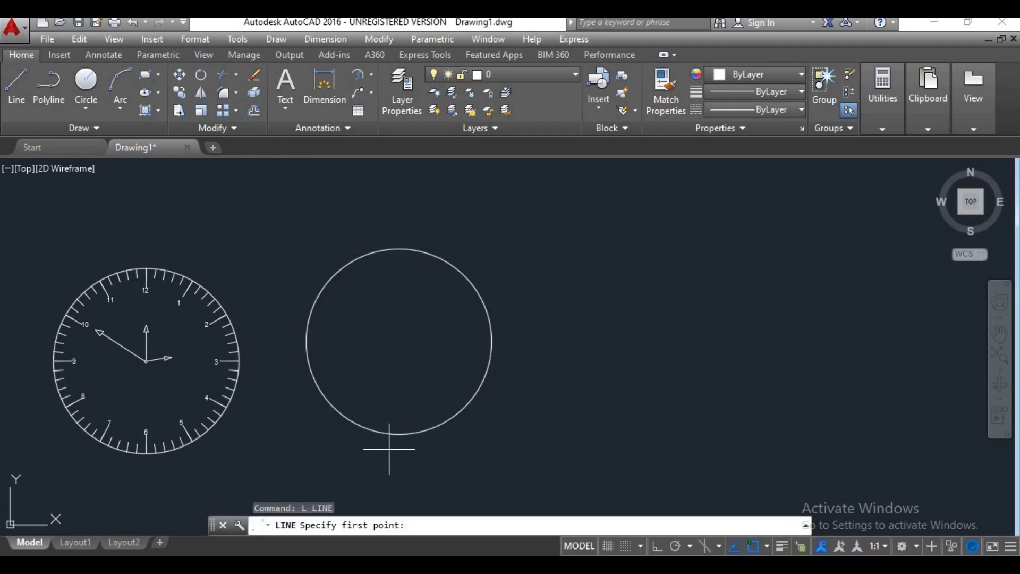
click(399, 435)
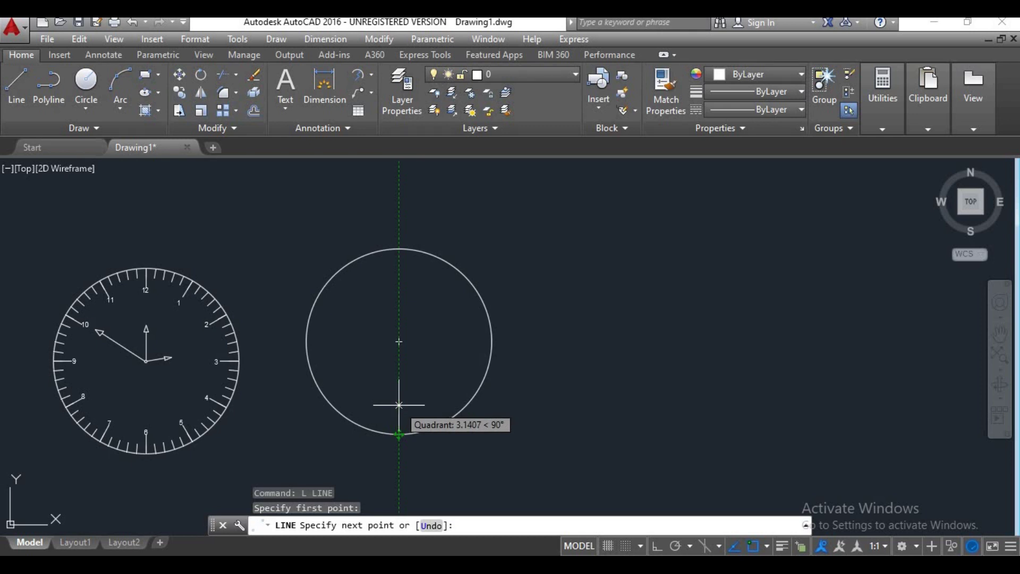
text(2)
key(Return)
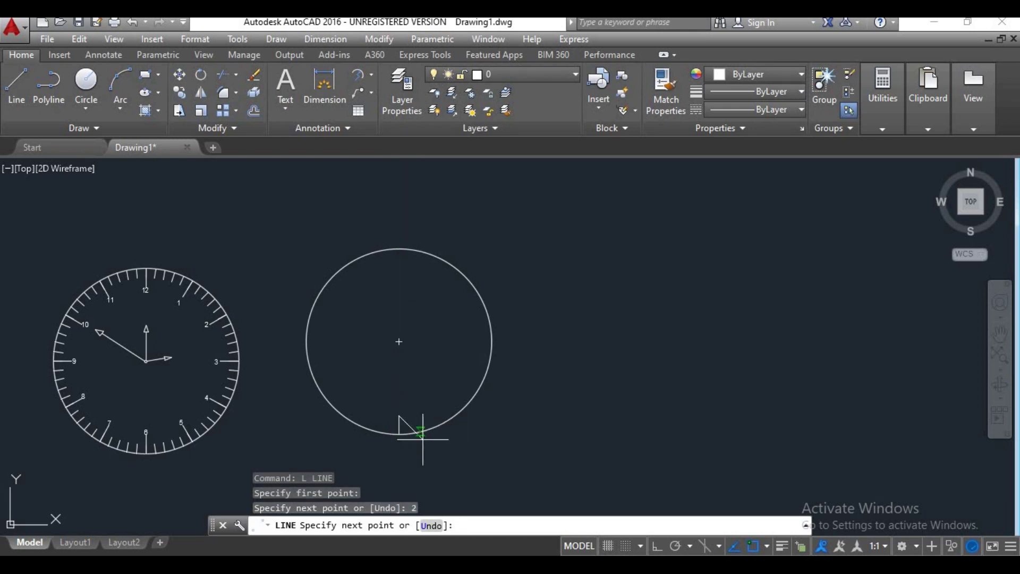
key(Return)
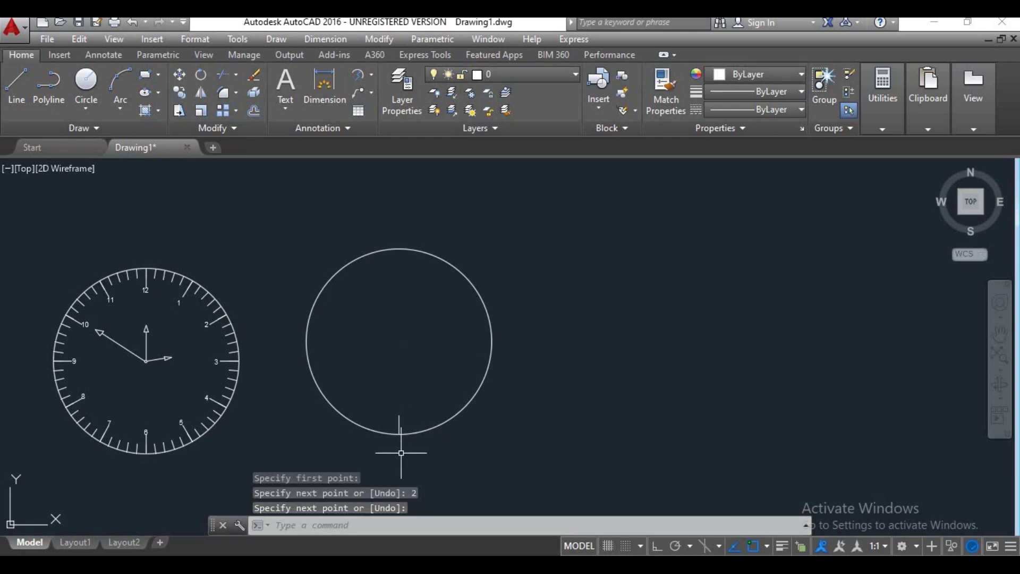
- Draw a second vertical line 1 unit long upward from the same bottom quadrant of the circle
key(Return)
click(399, 435)
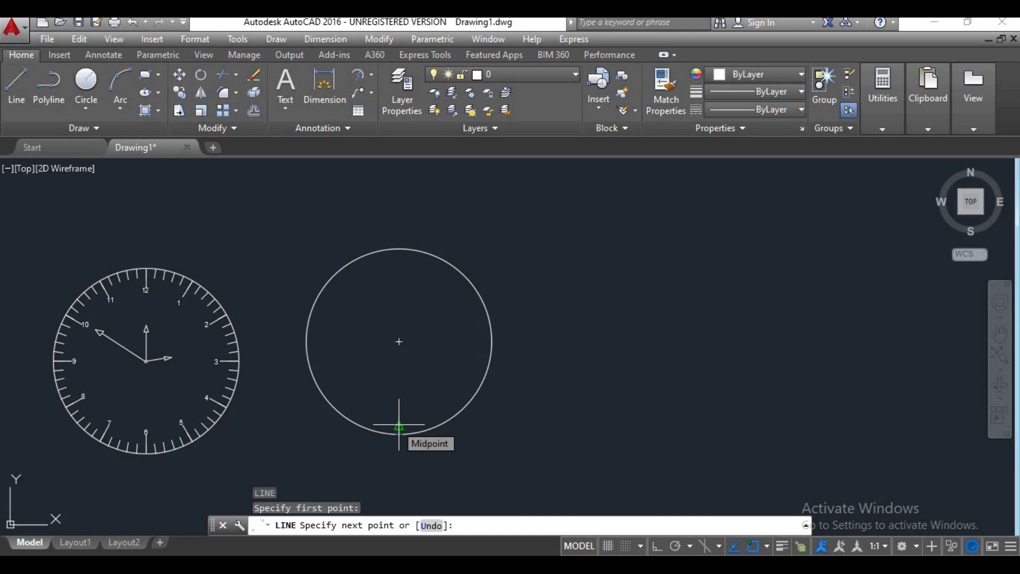
text(1)
key(Return)
scroll(404, 433, up, 2)
scroll(416, 425, up, 2)
key(Return)
scroll(399, 420, down, 4)
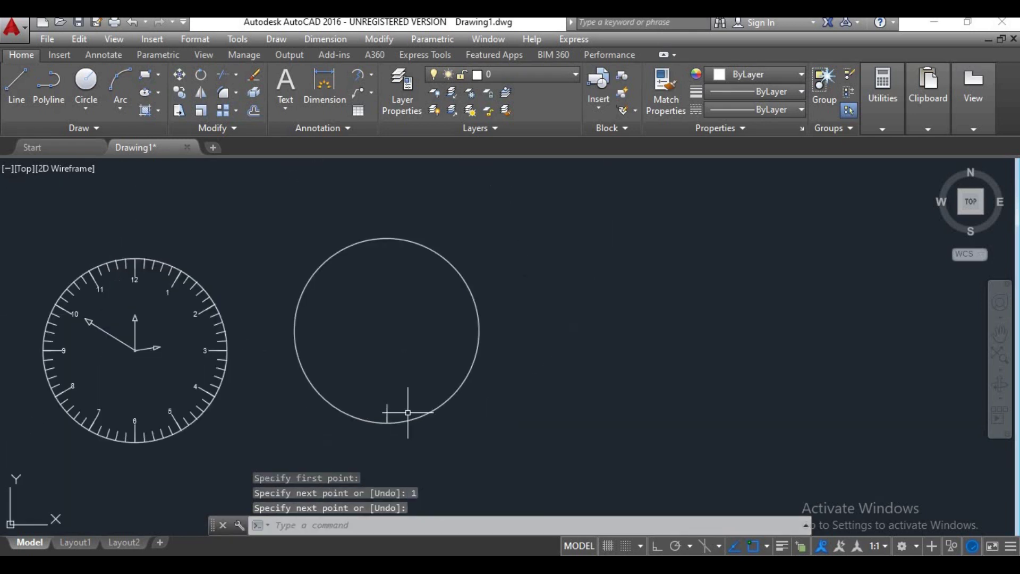
- Inspect the overlapping tick lines at the circle's bottom quadrant by selecting the shorter one, and clear the selection
scroll(390, 408, up, 4)
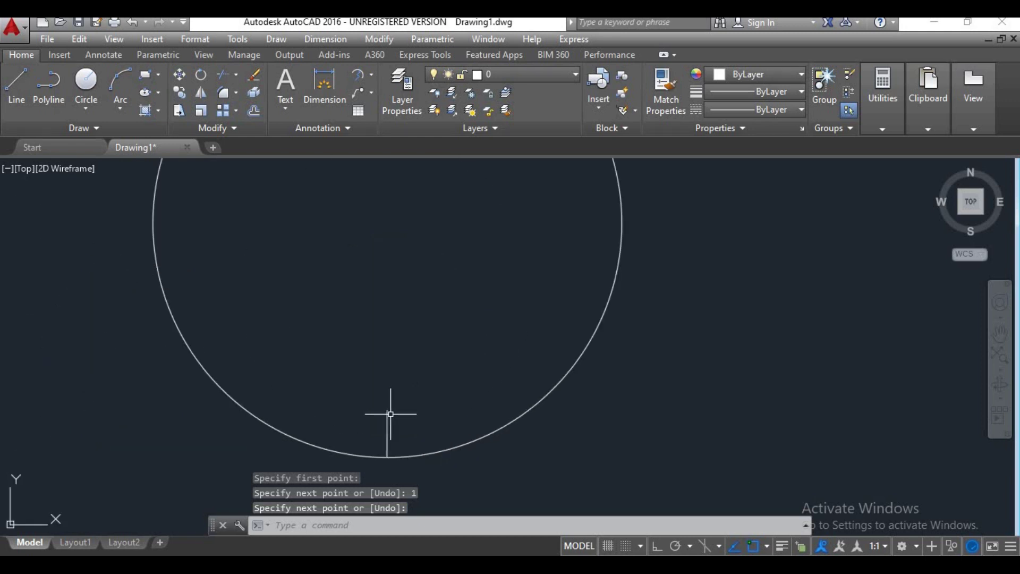
scroll(401, 415, down, 2)
middle_drag(412, 422, 447, 359)
click(434, 371)
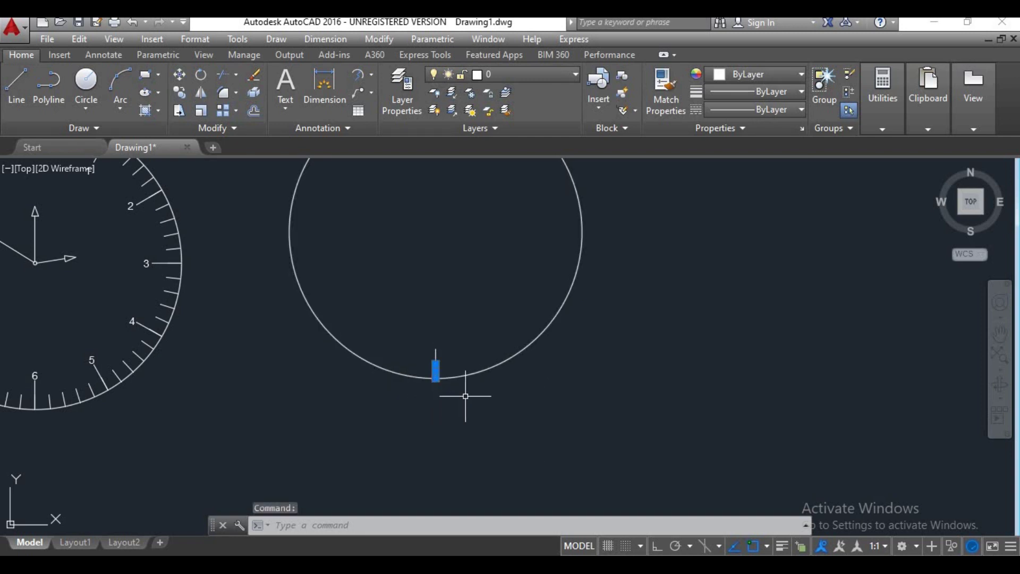
scroll(465, 395, down, 2)
middle_drag(480, 399, 463, 410)
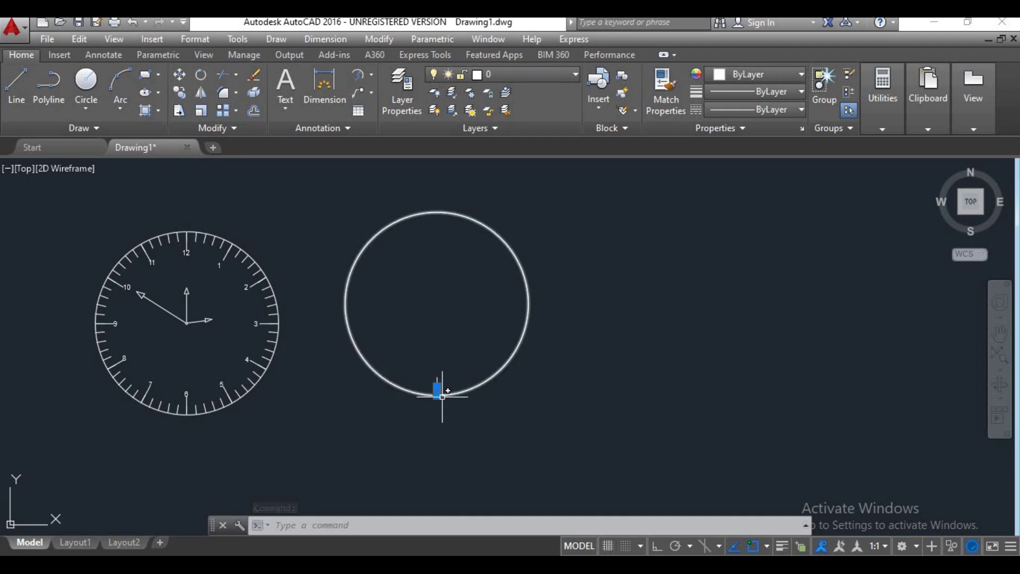
key(Escape)
scroll(467, 382, down, 2)
middle_drag(476, 393, 467, 397)
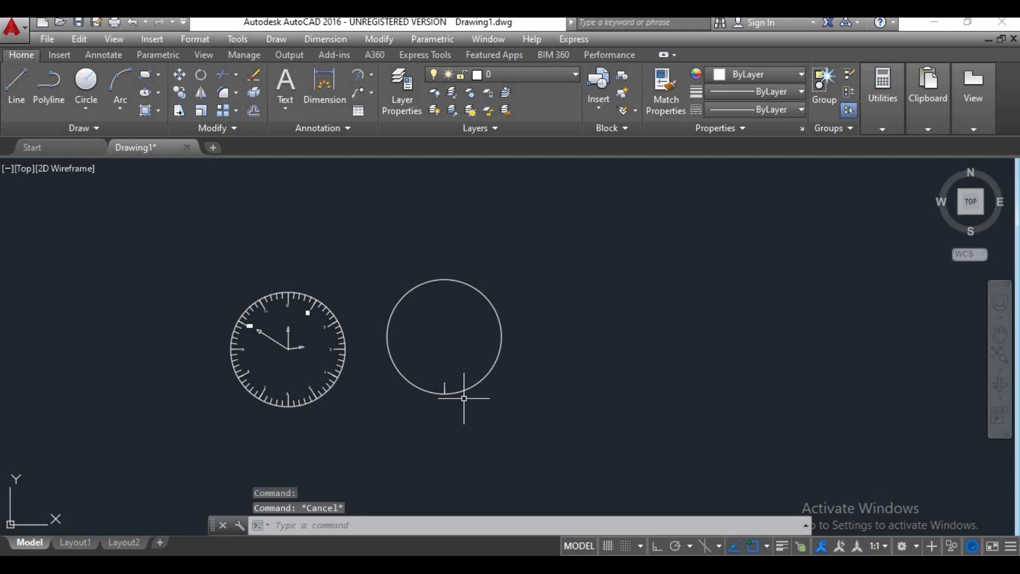
click(490, 370)
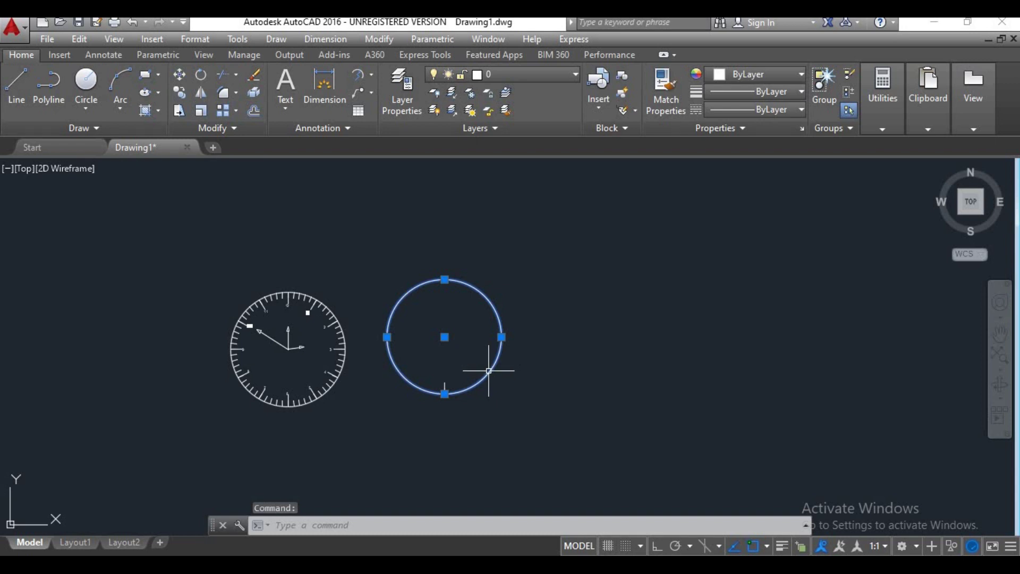
key(Escape)
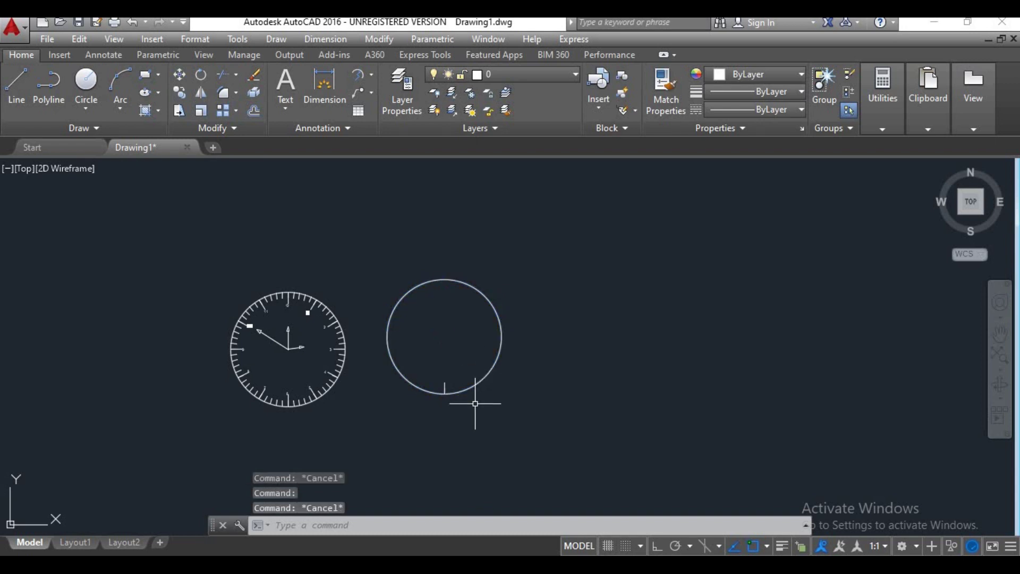
click(717, 222)
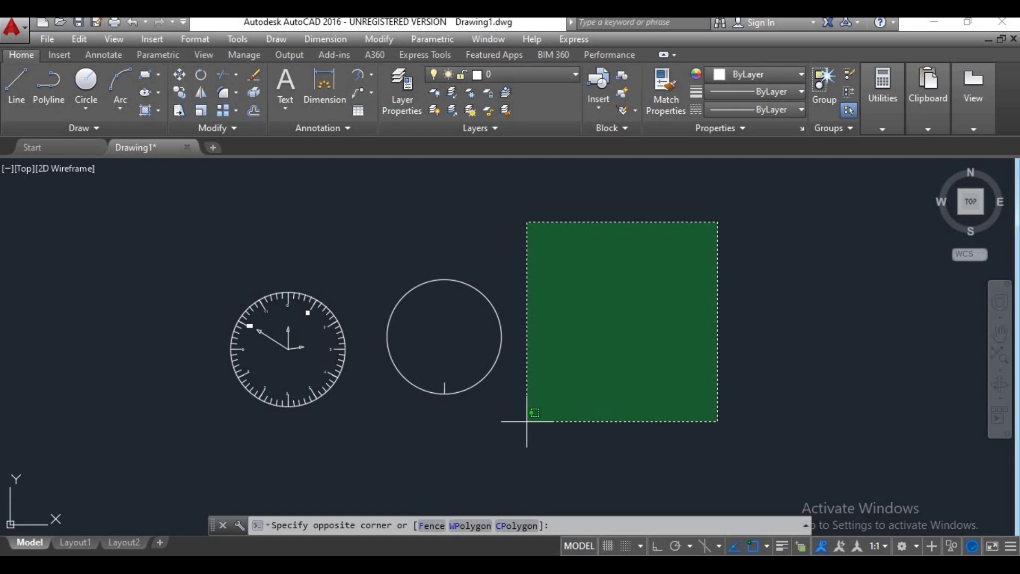
key(Escape)
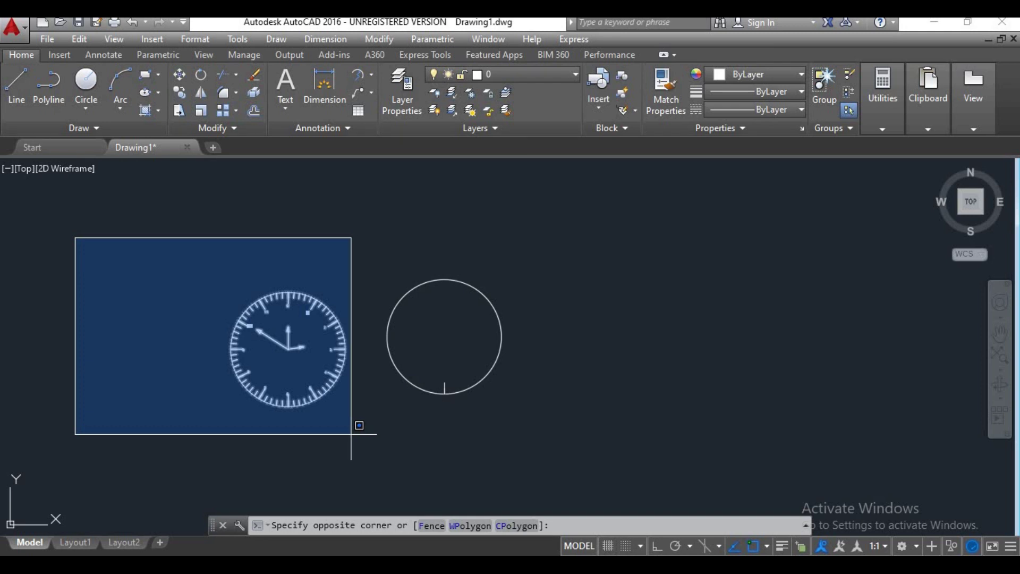
key(Escape)
- Create a polar array of the shorter tick line around the circle's center with 60 items over 360 degrees
scroll(451, 411, up, 4)
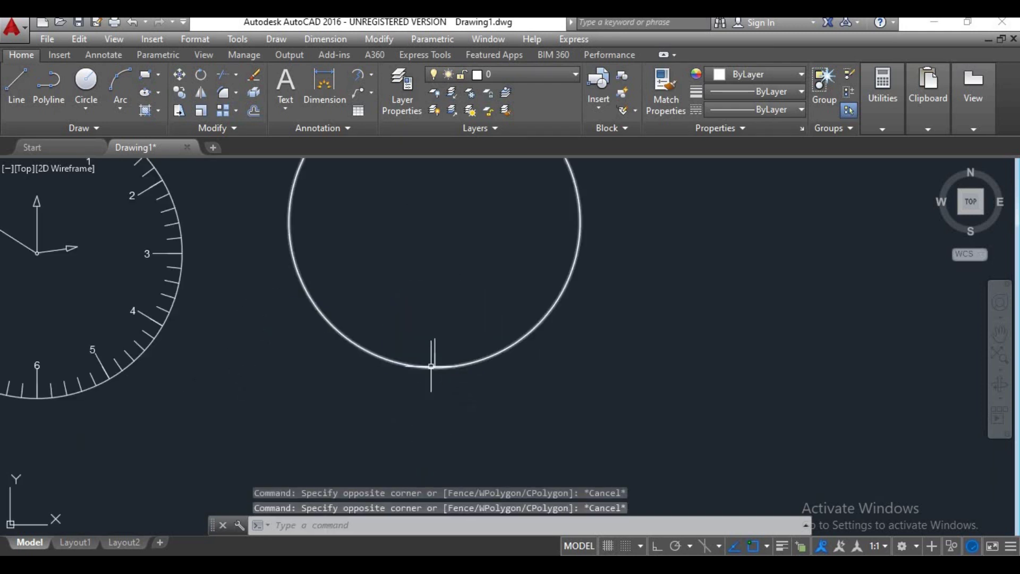
click(385, 399)
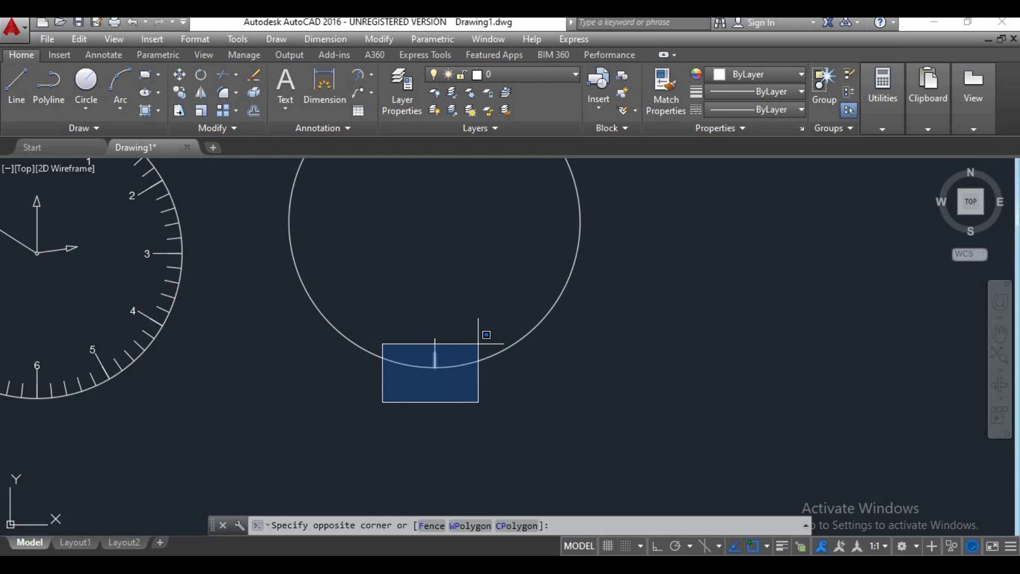
scroll(478, 343, up, 5)
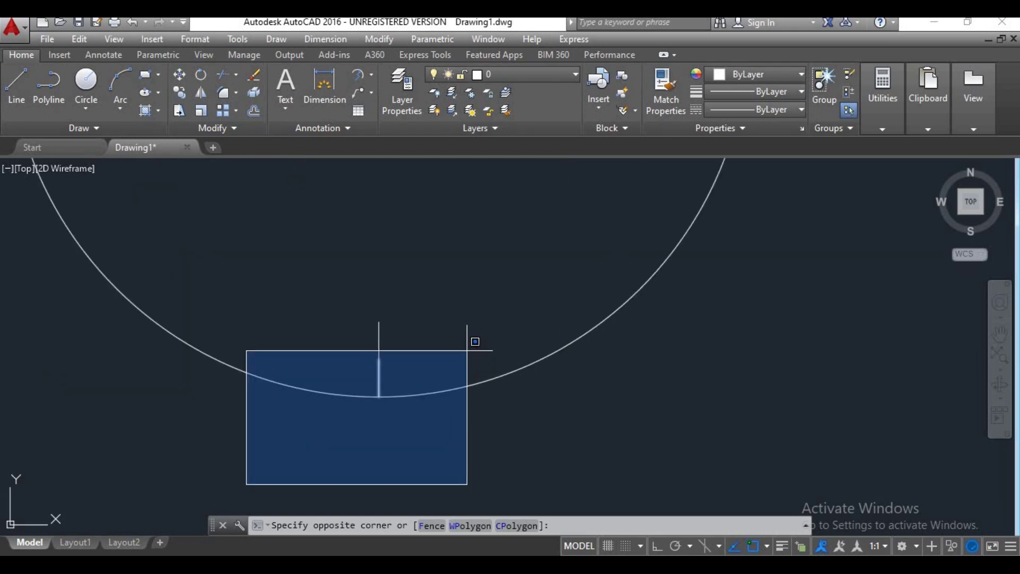
click(468, 351)
scroll(462, 366, down, 5)
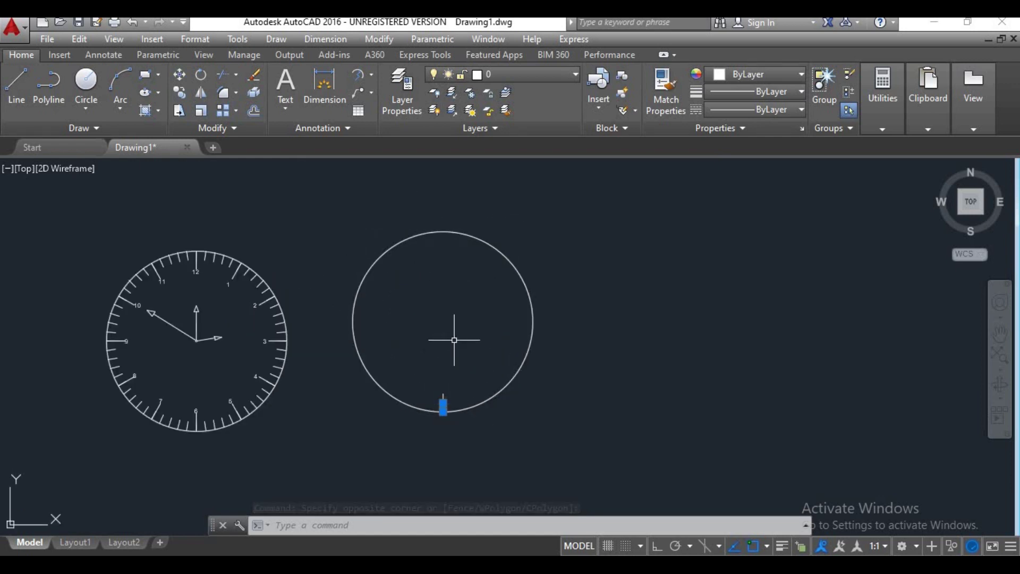
text(AR)
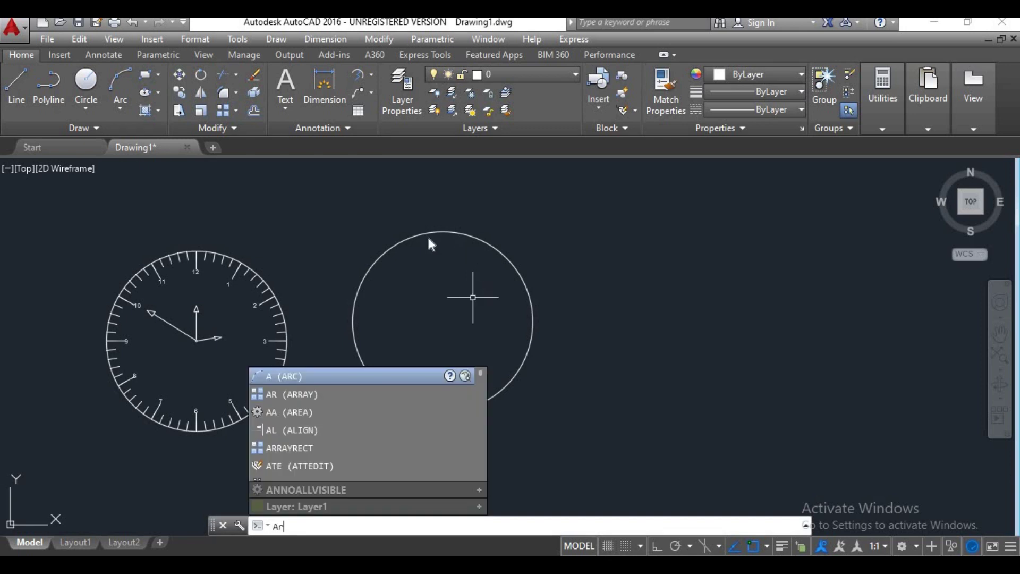
key(Return)
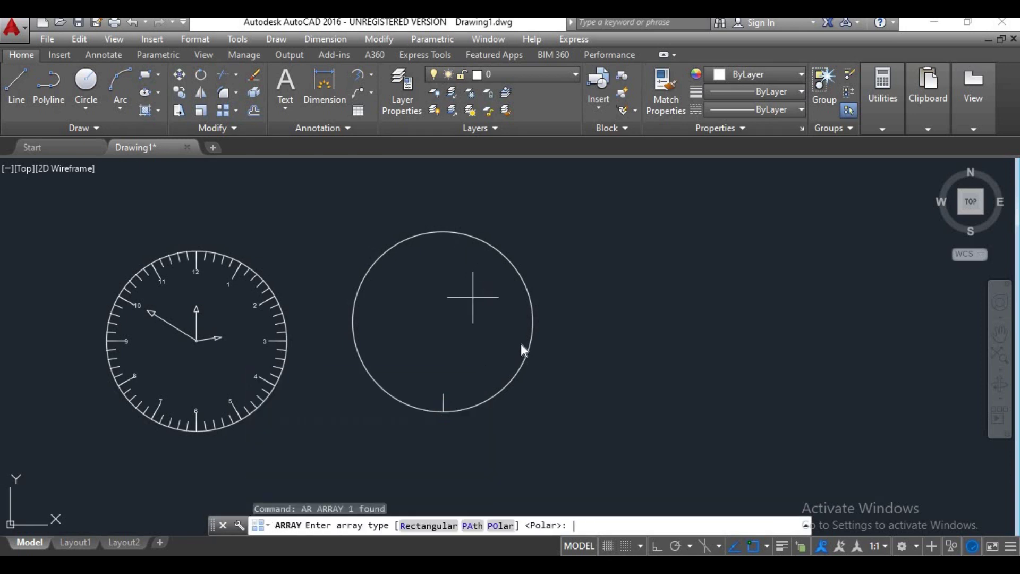
click(506, 527)
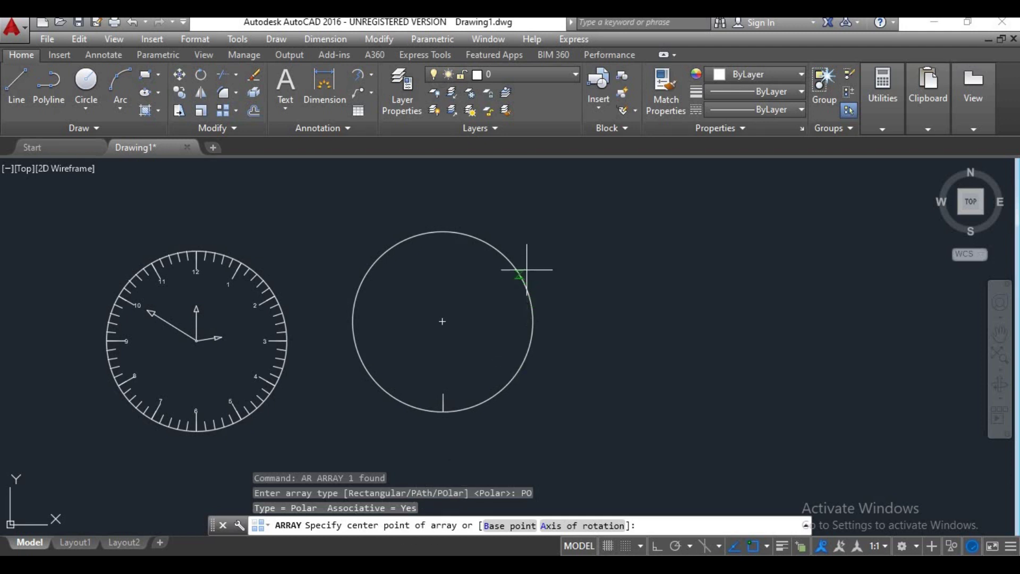
click(442, 321)
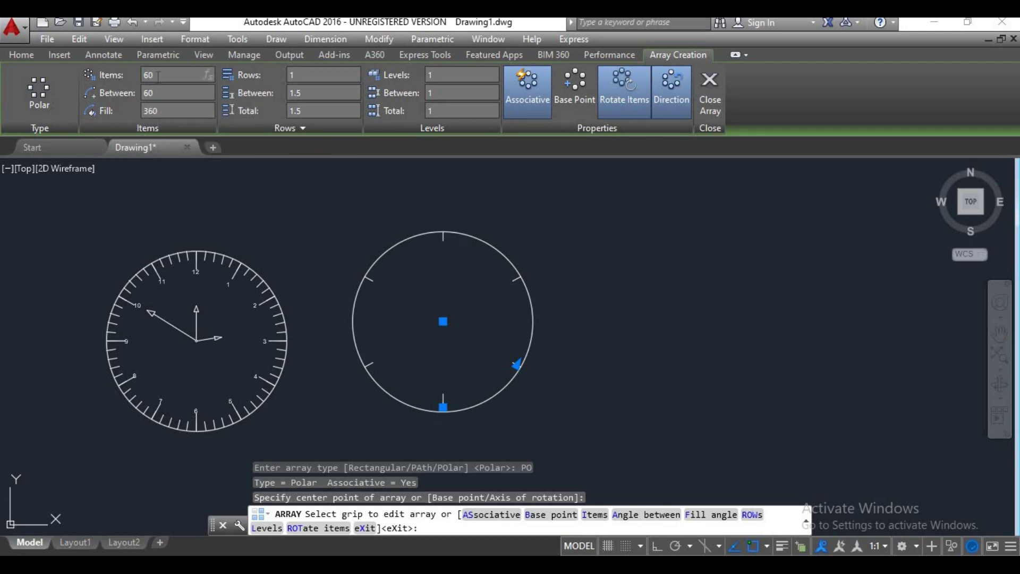
key(Return)
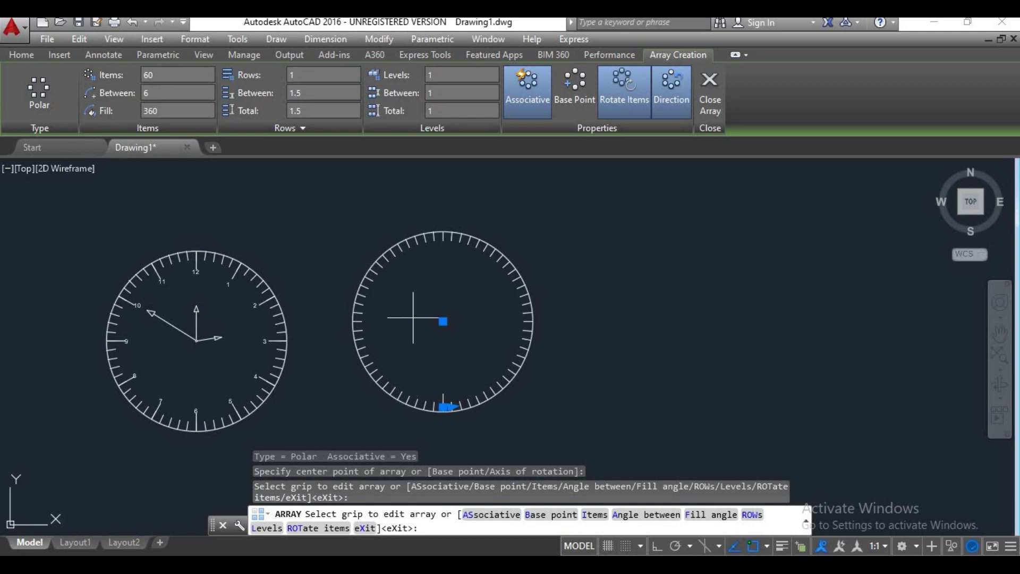
click(716, 94)
- Create a polar array of the longer tick line around the circle's center with 12 items over 360 degrees
scroll(442, 393, up, 2)
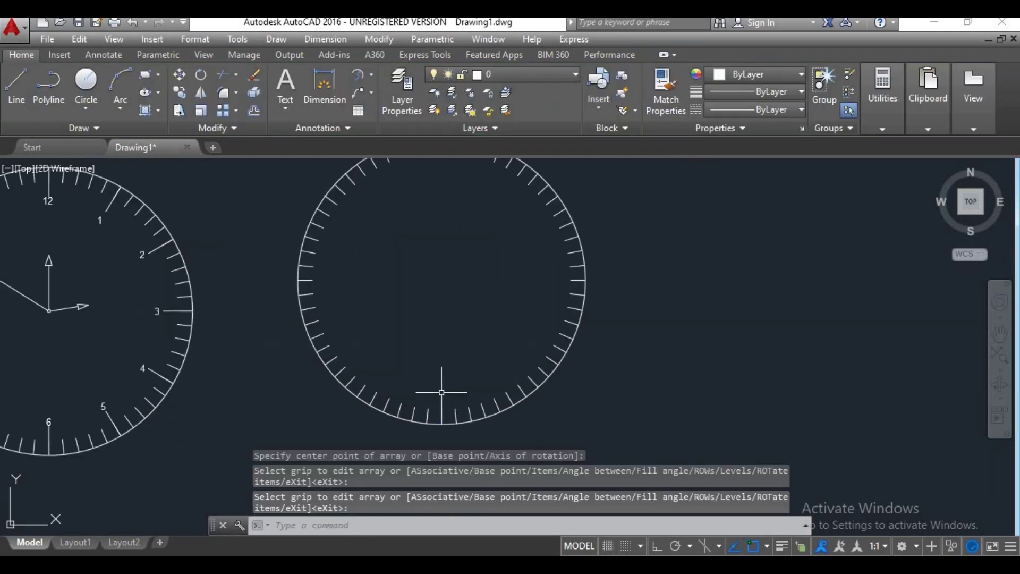
scroll(457, 322, down, 4)
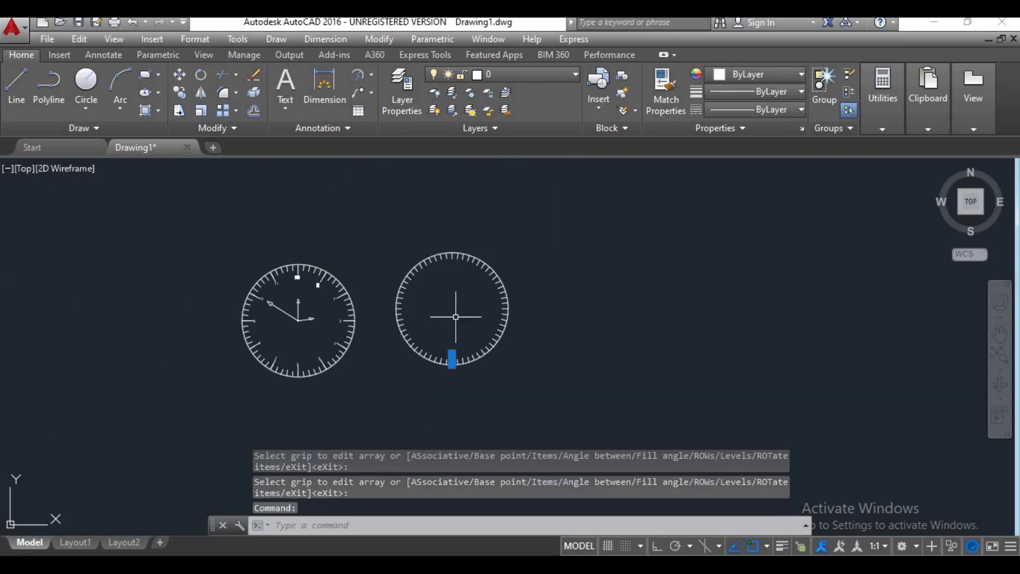
scroll(457, 367, up, 2)
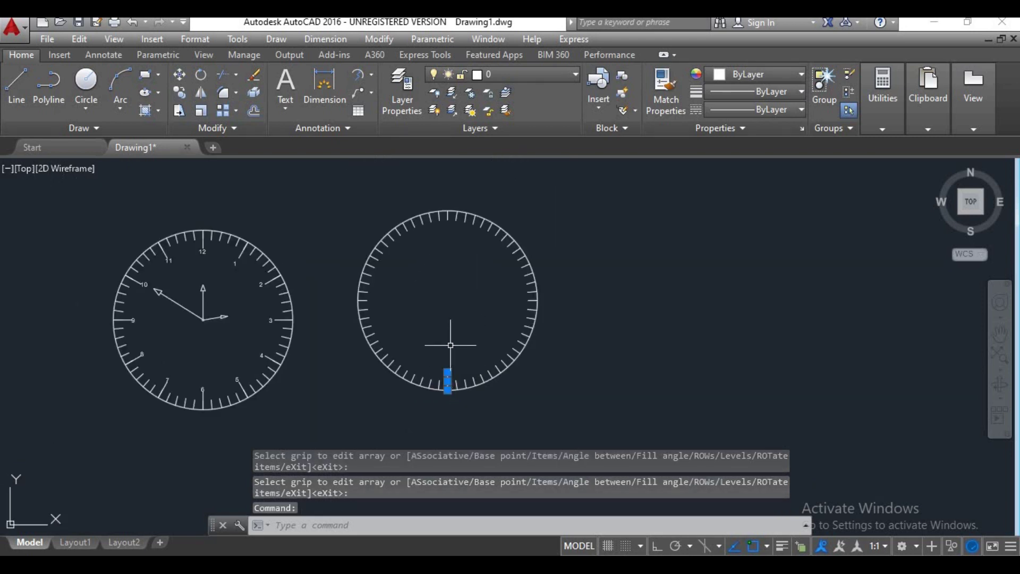
text(ar)
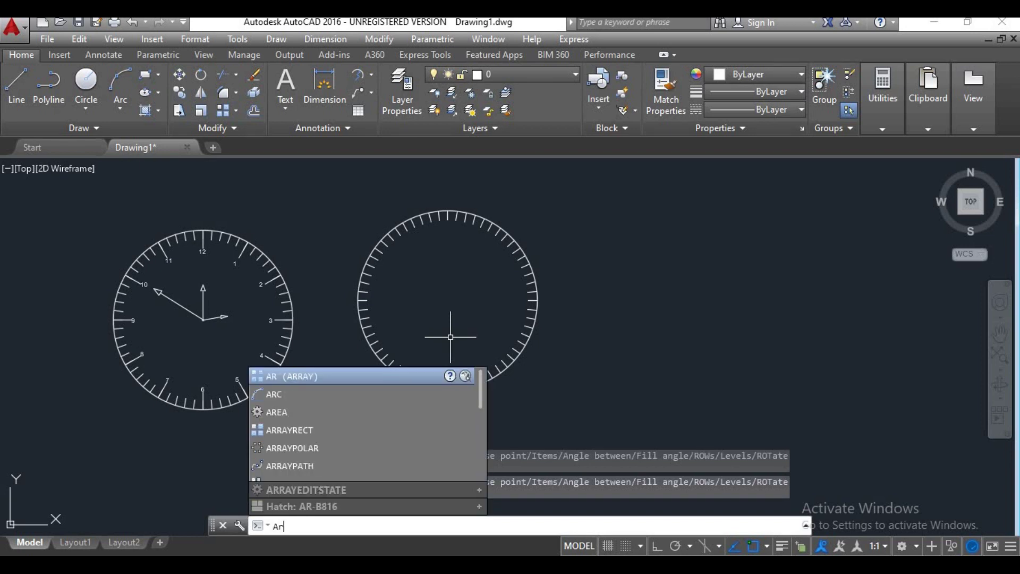
key(Return)
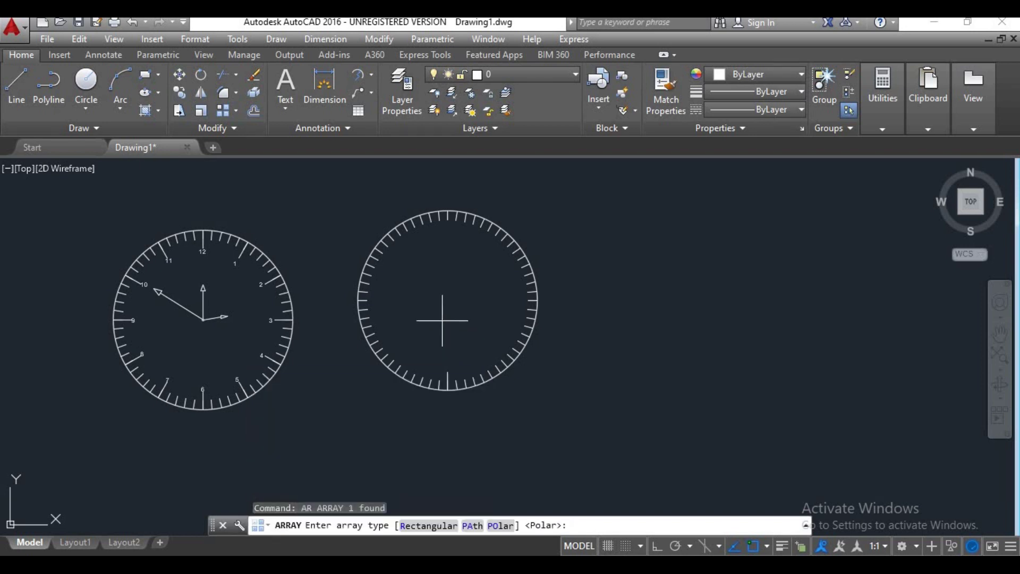
click(501, 526)
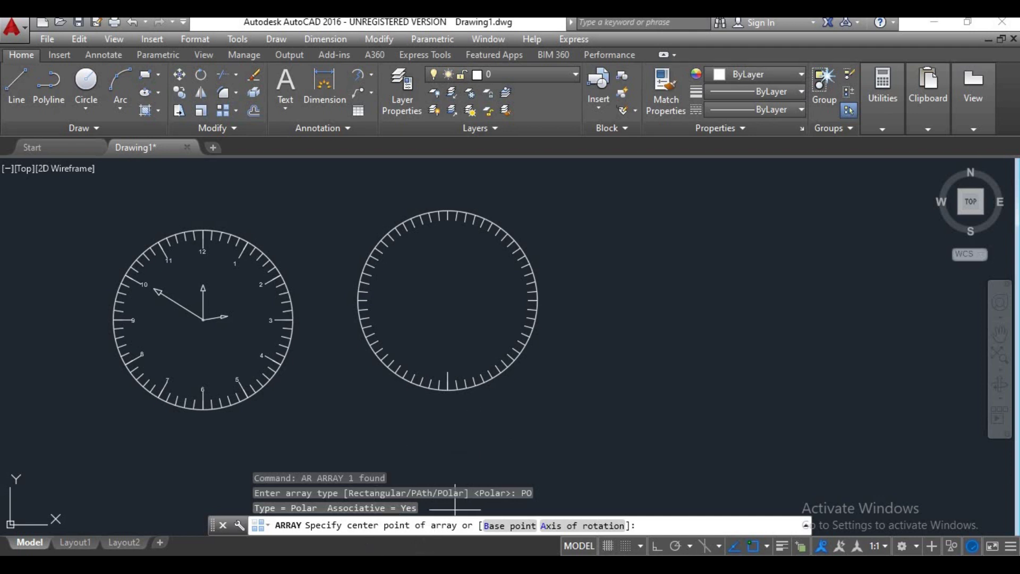
click(447, 300)
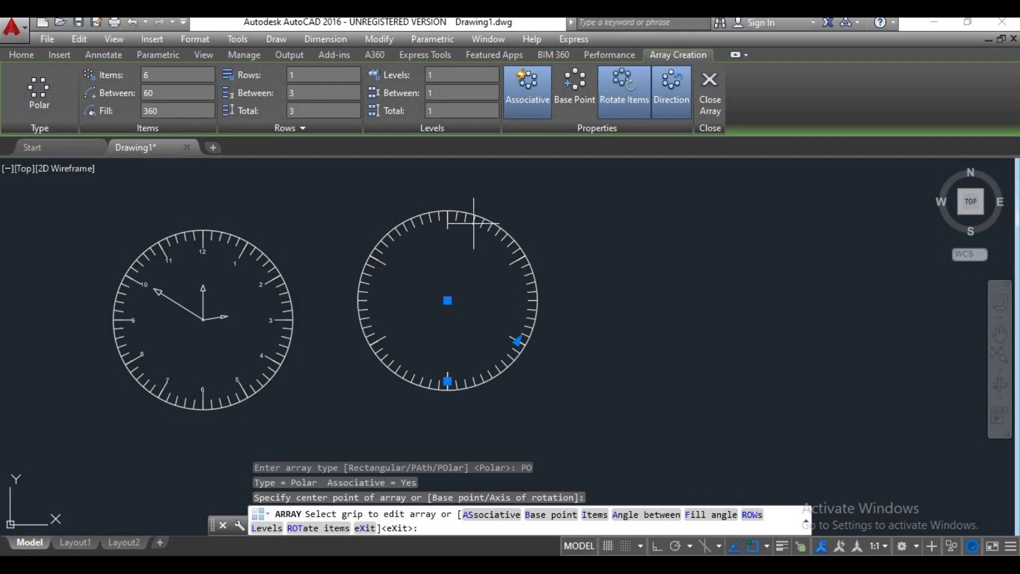
click(164, 74)
text(12)
key(Return)
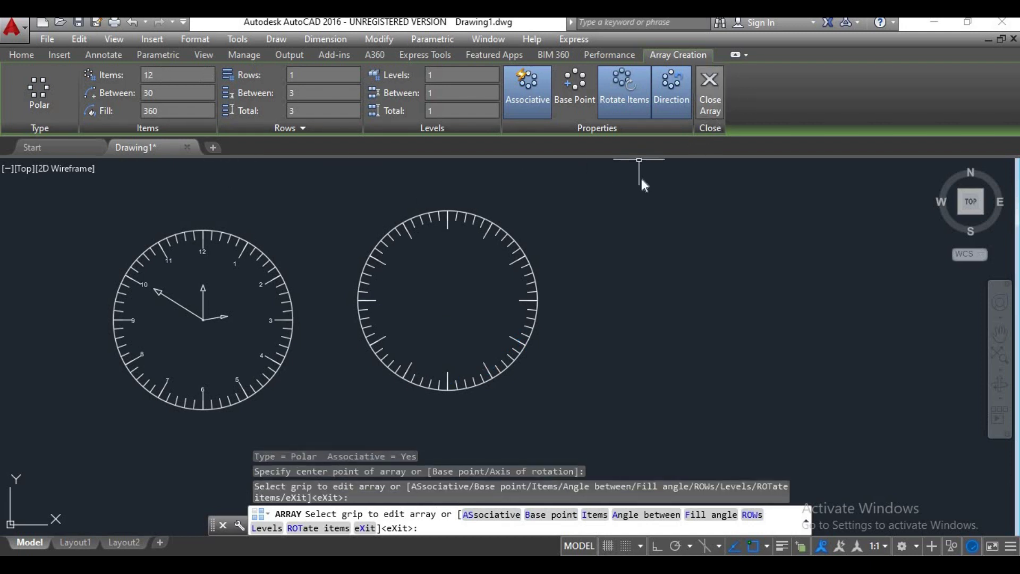
key(Return)
scroll(202, 288, up, 2)
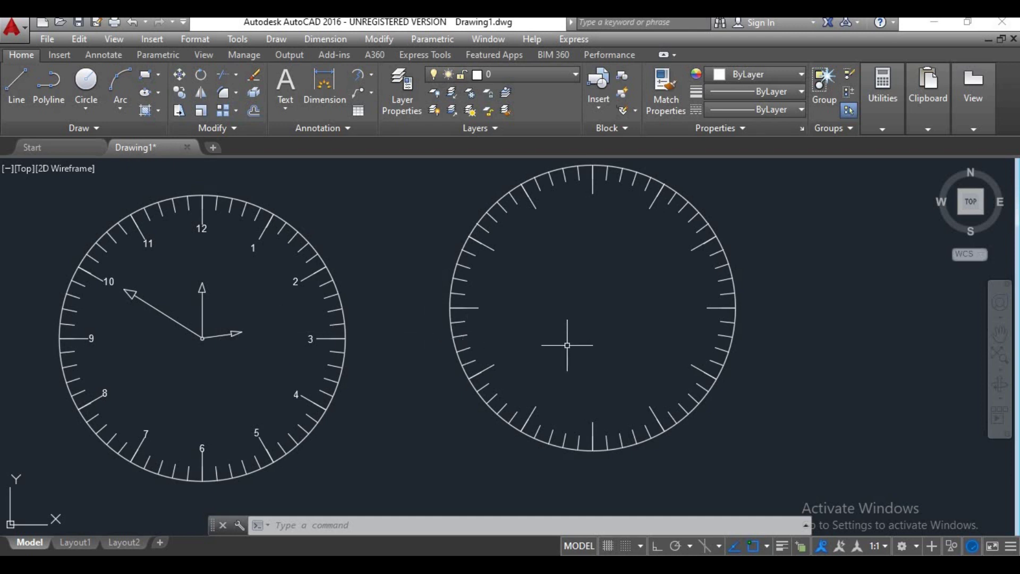
text(l)
key(Return)
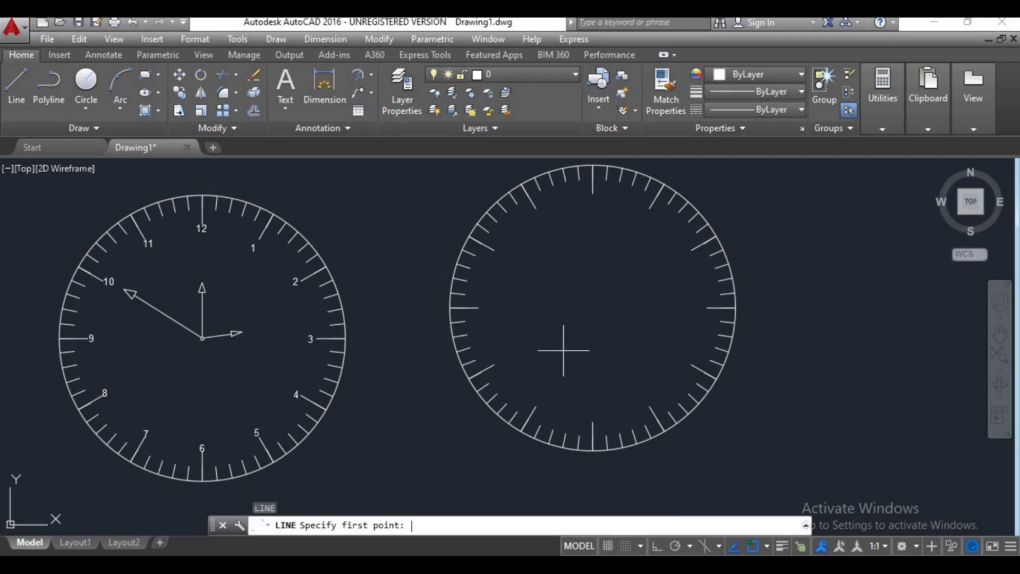
click(564, 351)
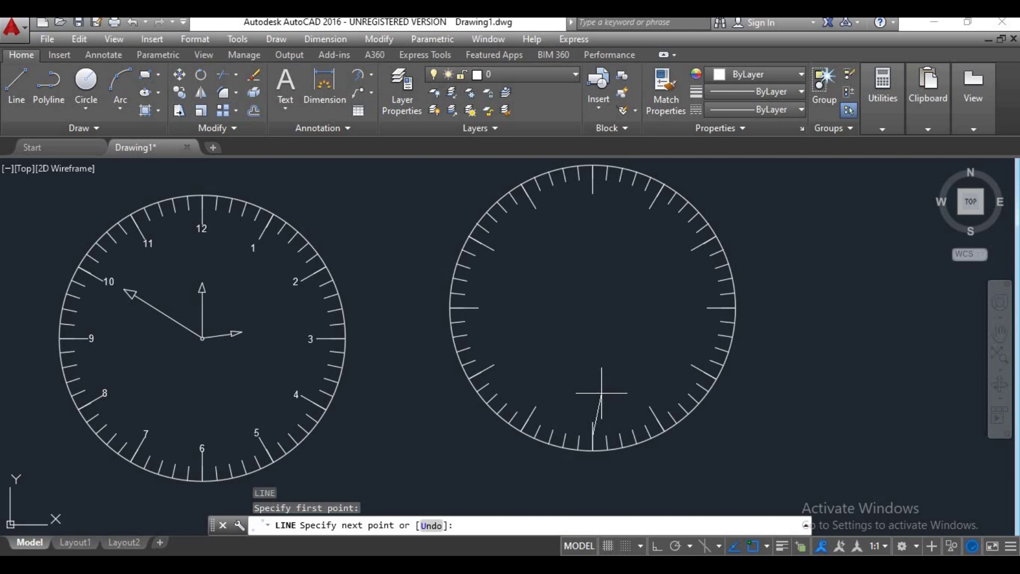
key(Escape)
key(Return)
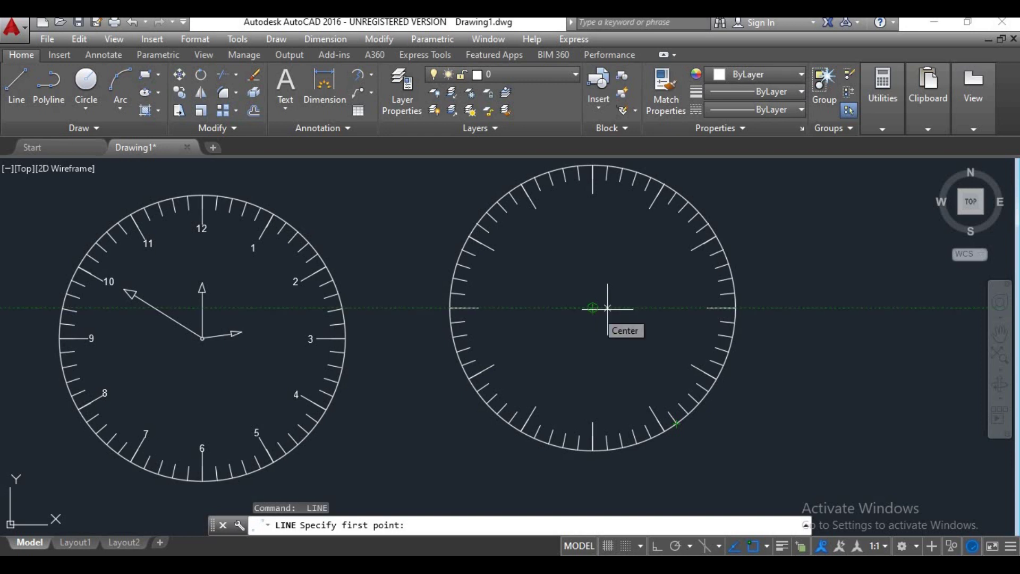
key(Escape)
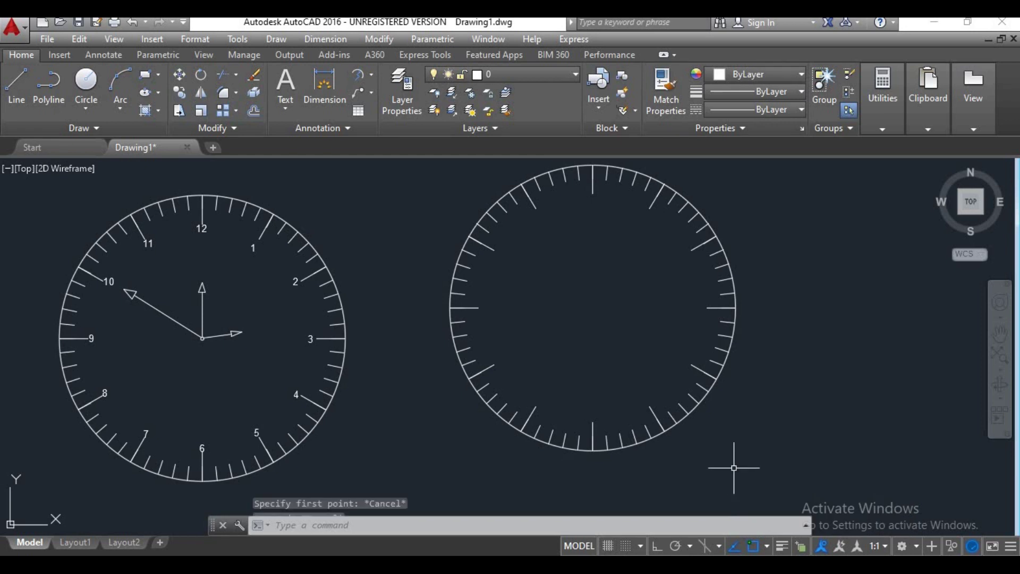
key(Escape)
key(Escape)
key(Escape)
- Turn on all object snap modes in the drafting settings, and review them in the quick object snap list
text(ds)
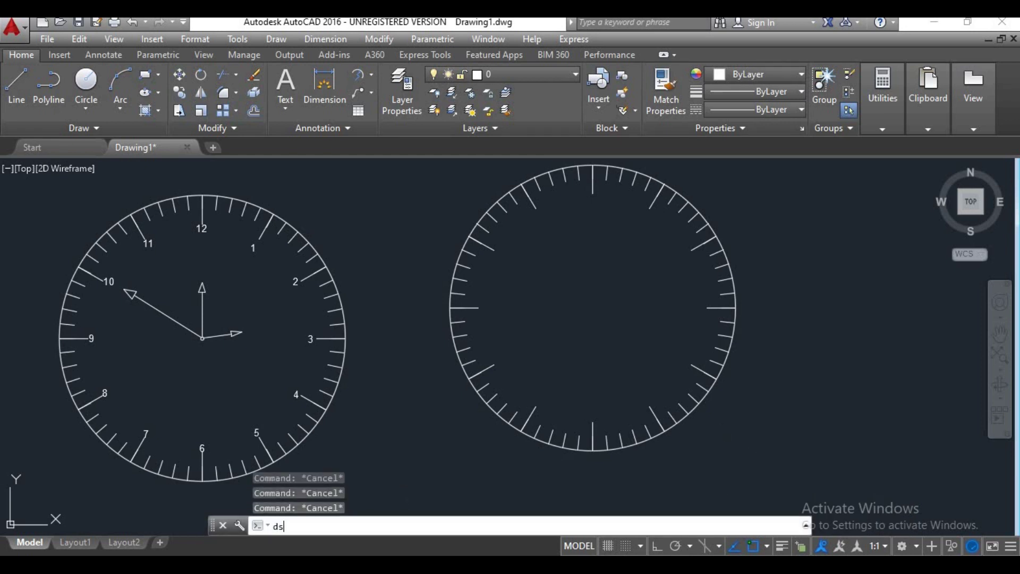
key(Return)
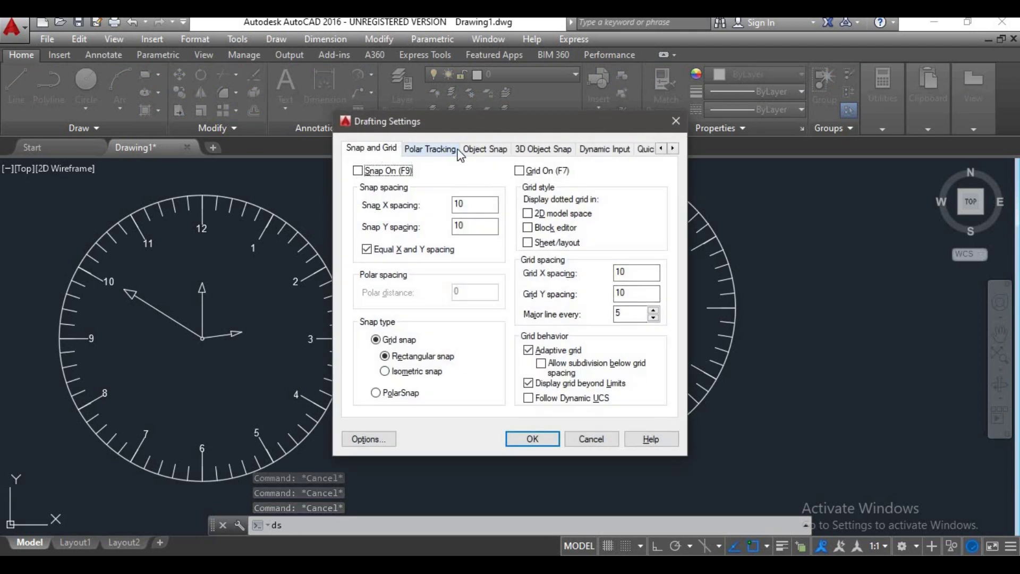
click(491, 149)
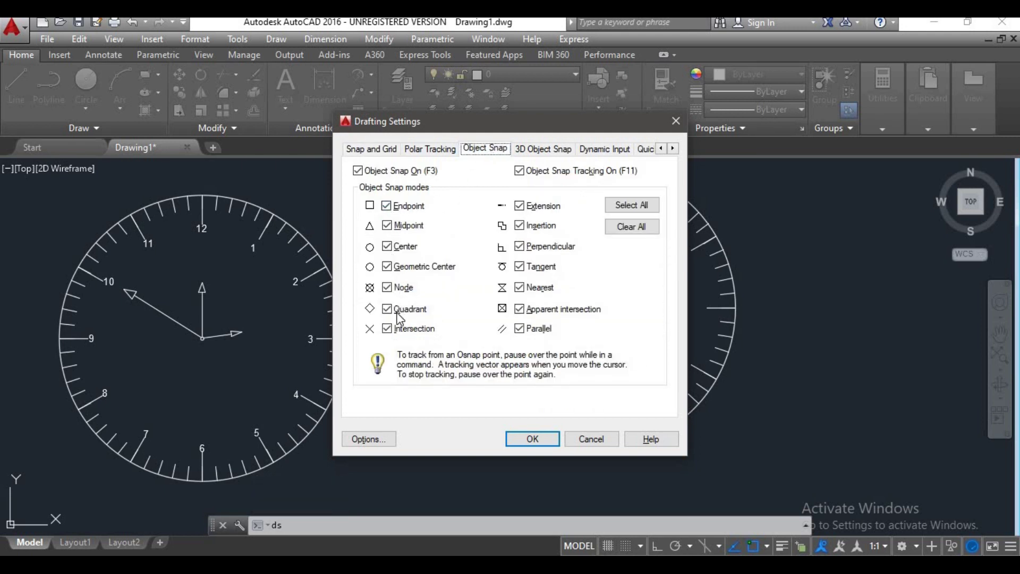
click(520, 266)
click(638, 209)
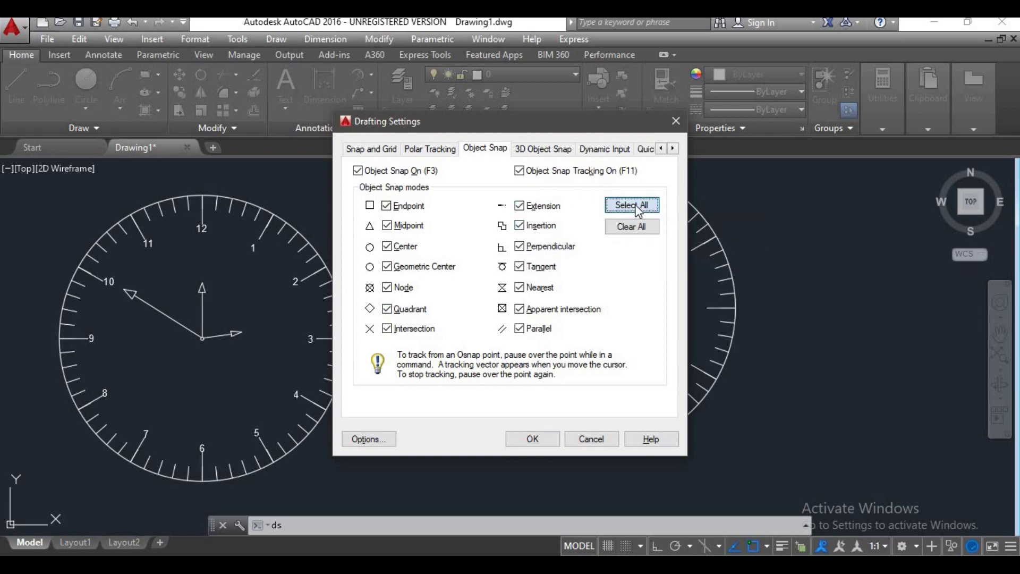
click(532, 440)
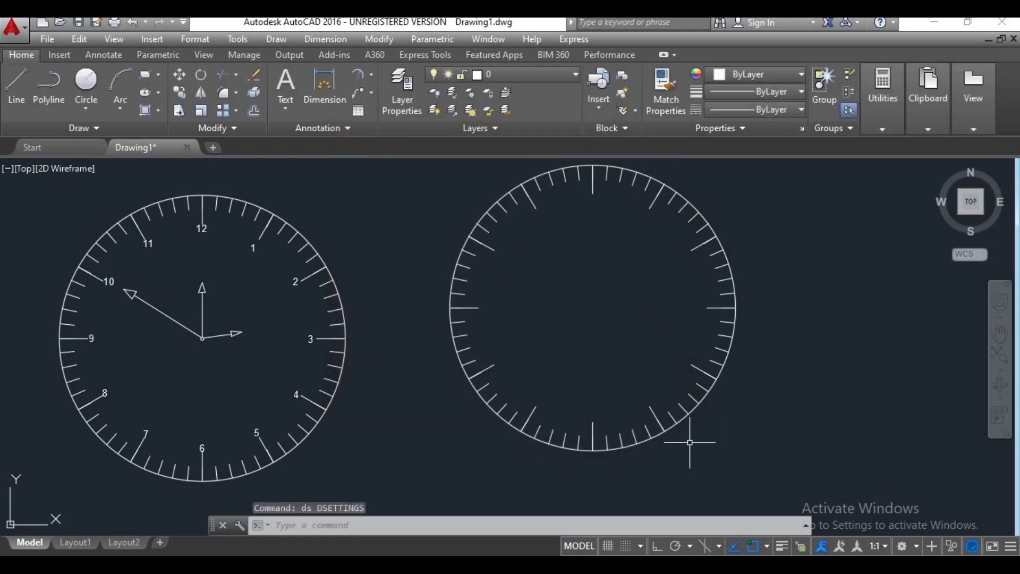
scroll(606, 321, down, 2)
middle_drag(606, 321, 581, 327)
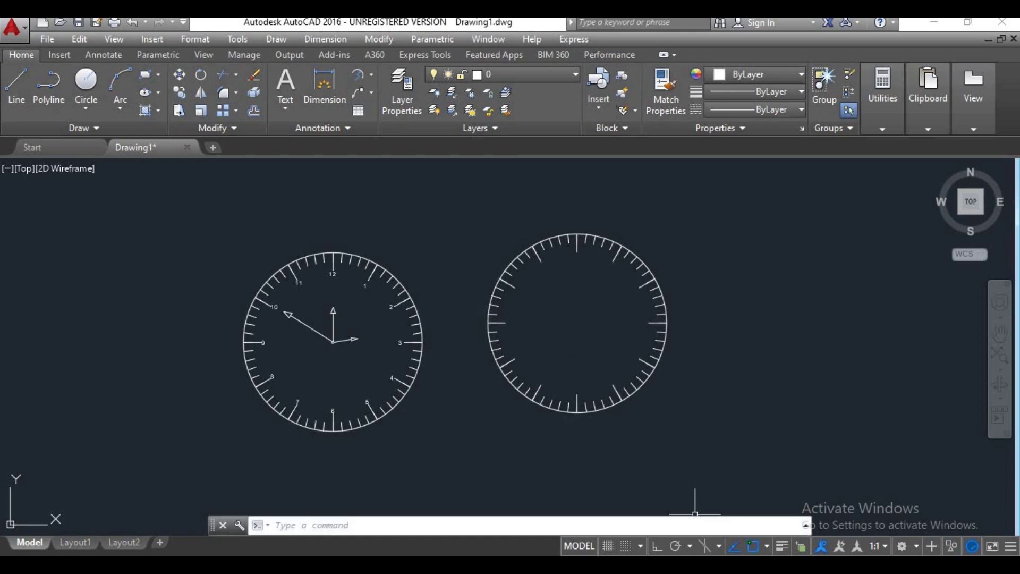
click(768, 547)
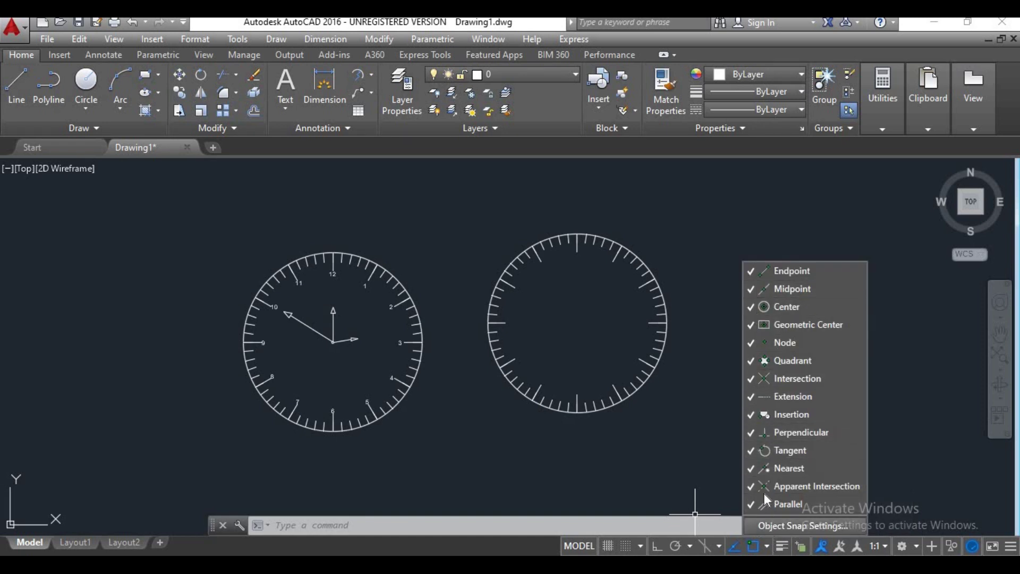
click(673, 437)
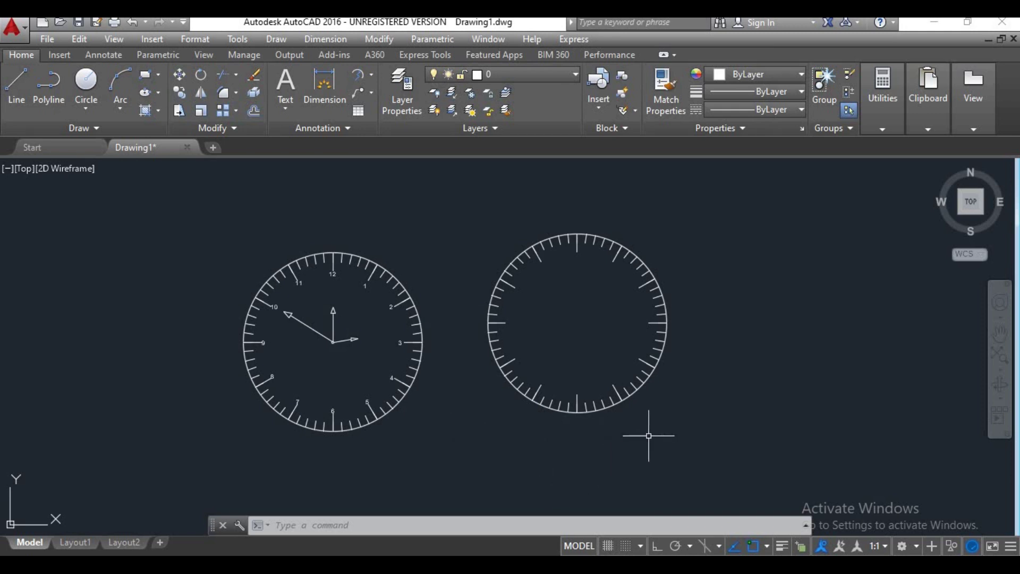
- Draw a line from the circle's center toward the 10 o'clock tick, ending short of the tick, as a clock hand
text(L)
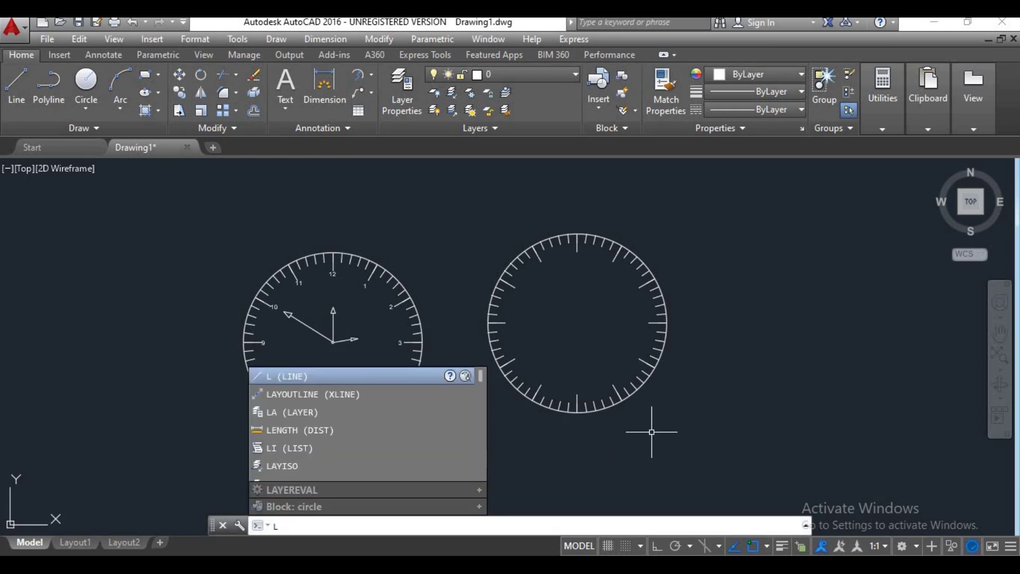
key(Return)
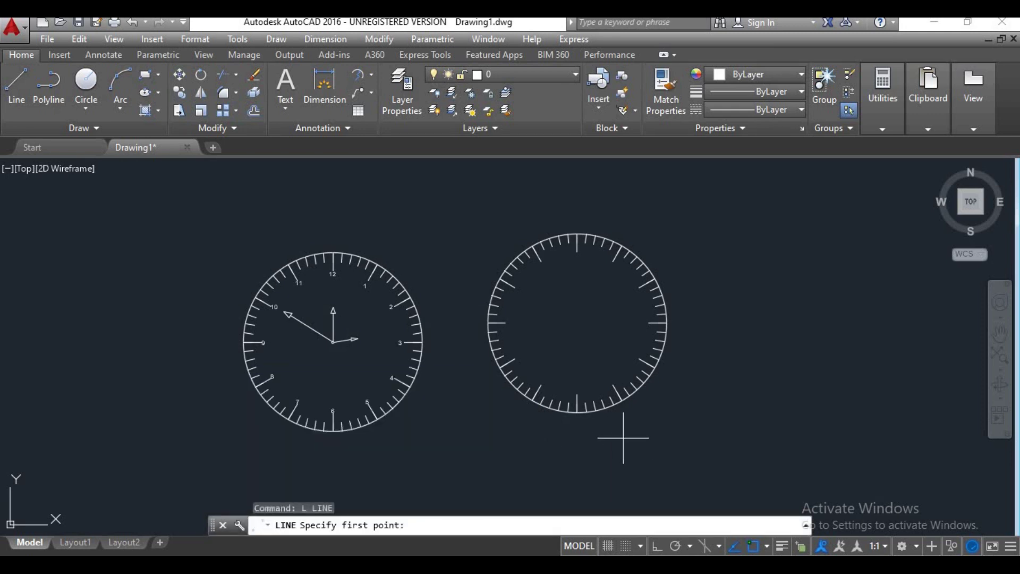
click(577, 323)
scroll(585, 289, up, 2)
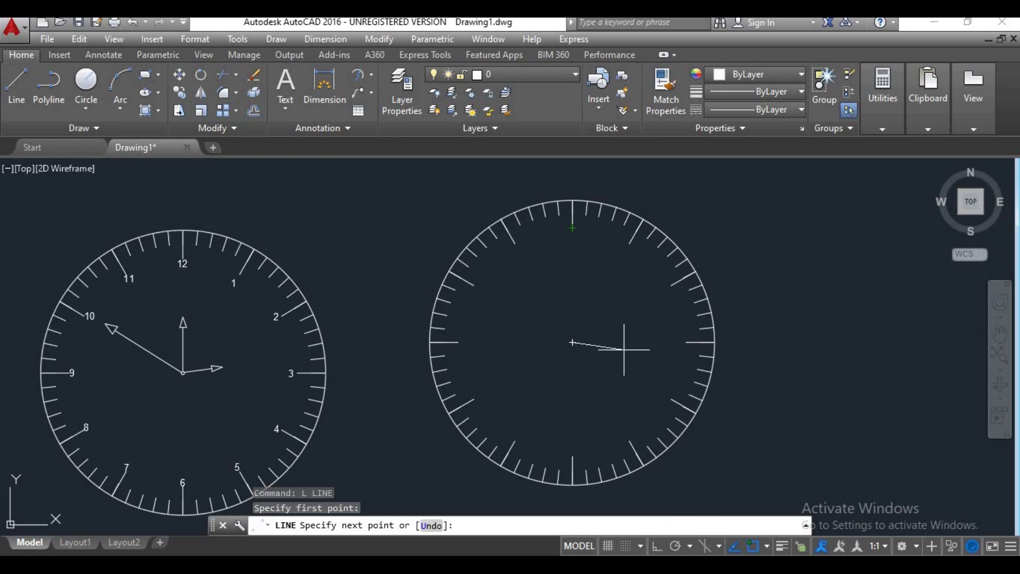
click(493, 296)
- Continue the line from the hand's tip with two short segments forming half an arrowhead that ends on the hand line
scroll(495, 294, up, 4)
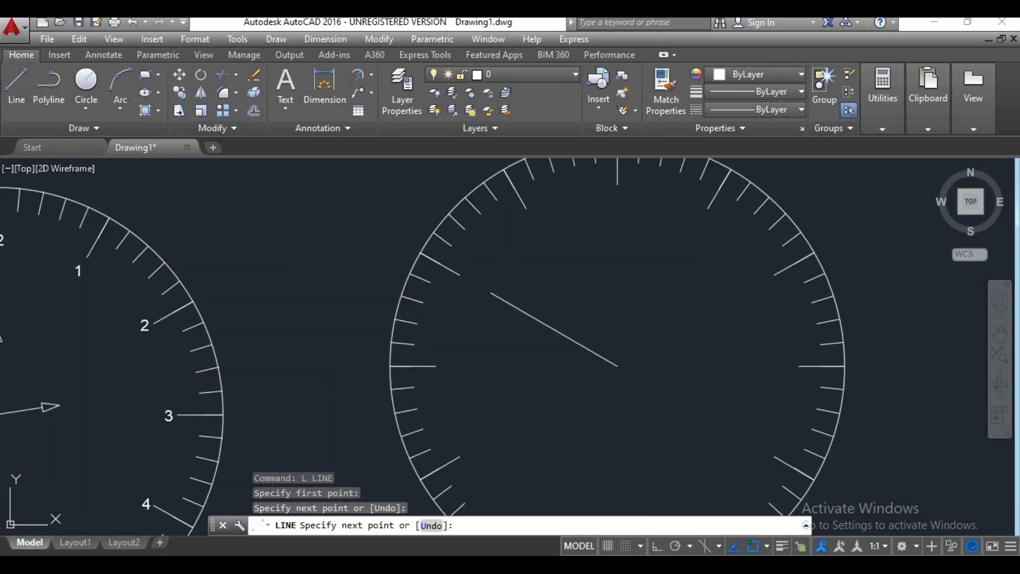
click(508, 314)
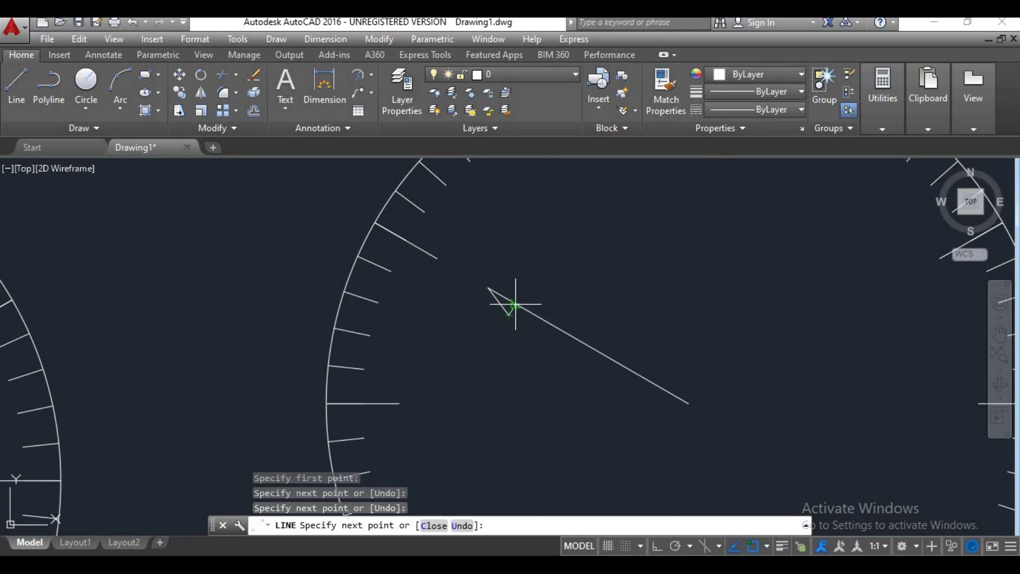
click(513, 304)
key(Return)
scroll(513, 306, up, 4)
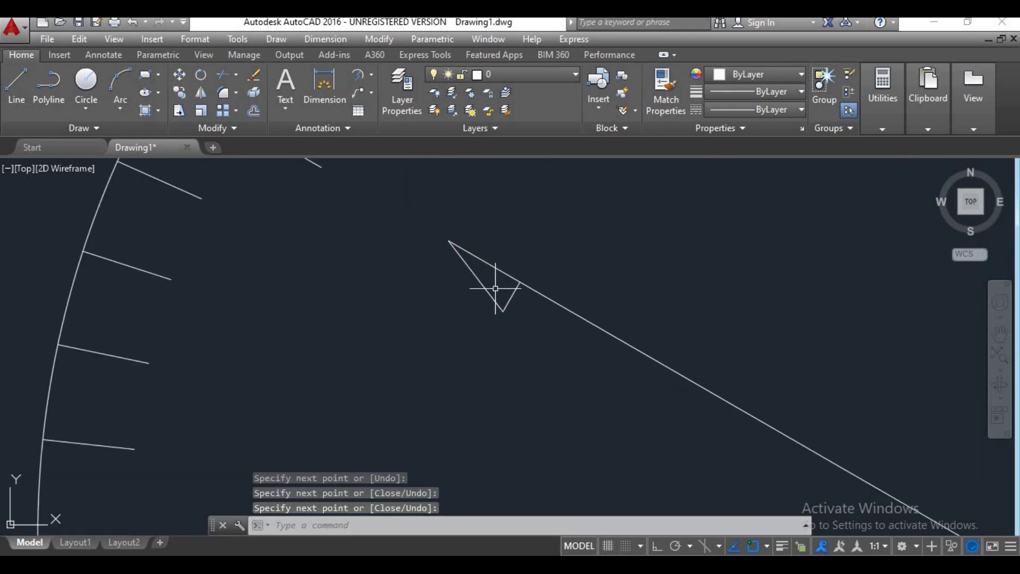
- Mirror the two short arrowhead lines across the hand line, keeping the source objects
scroll(529, 266, down, 4)
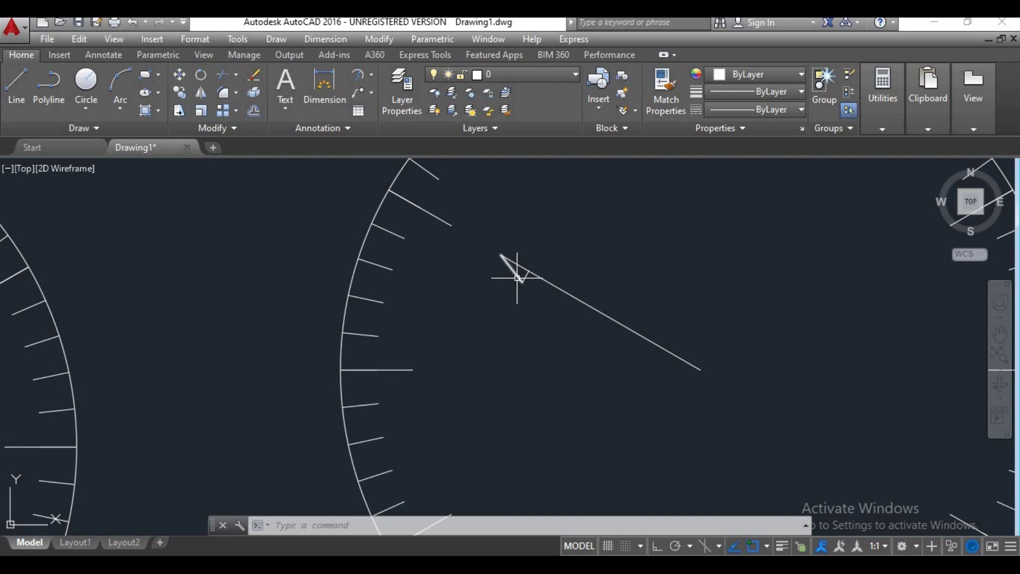
scroll(523, 281, up, 2)
scroll(515, 255, down, 2)
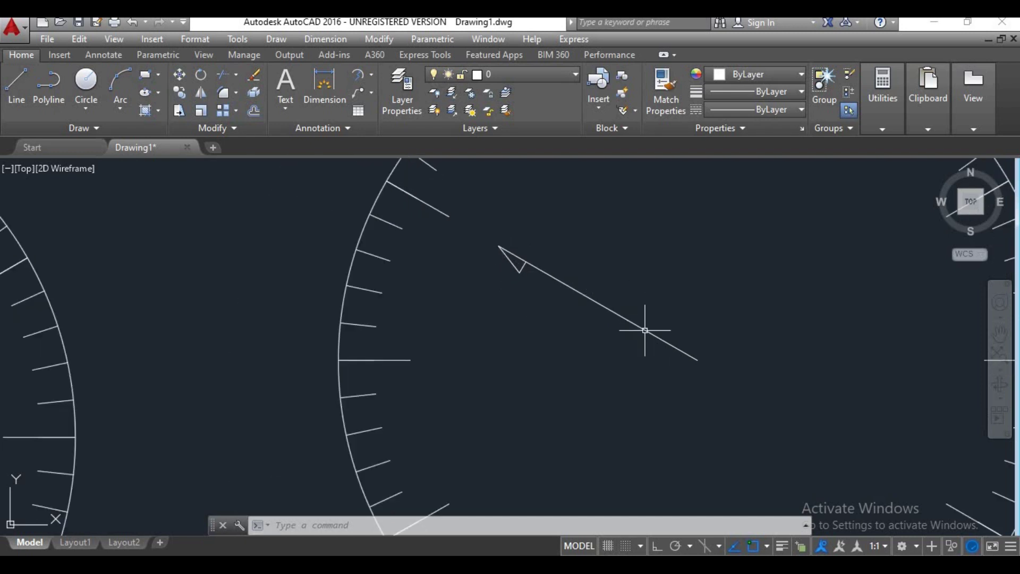
click(508, 259)
scroll(510, 263, up, 3)
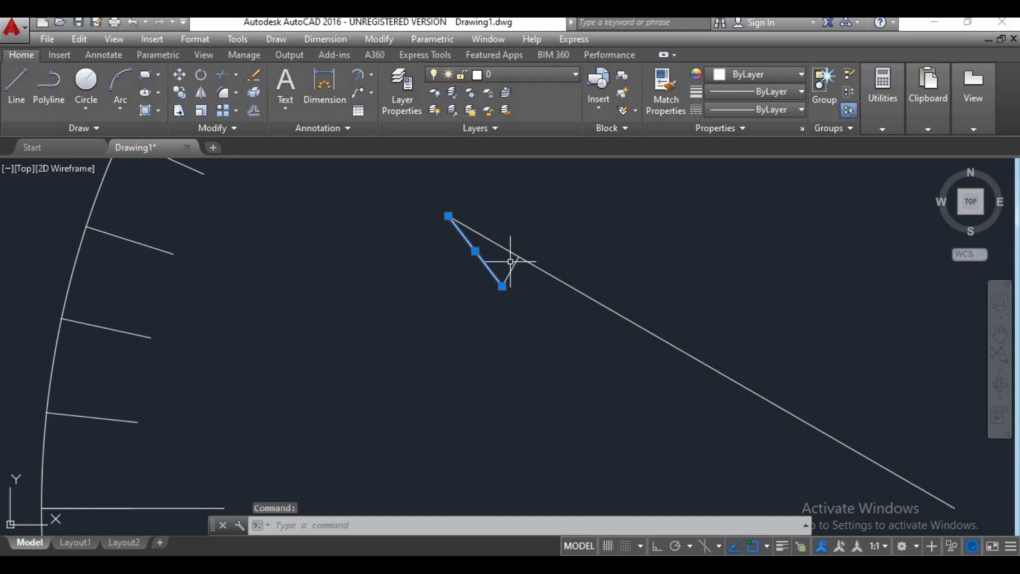
scroll(540, 361, down, 3)
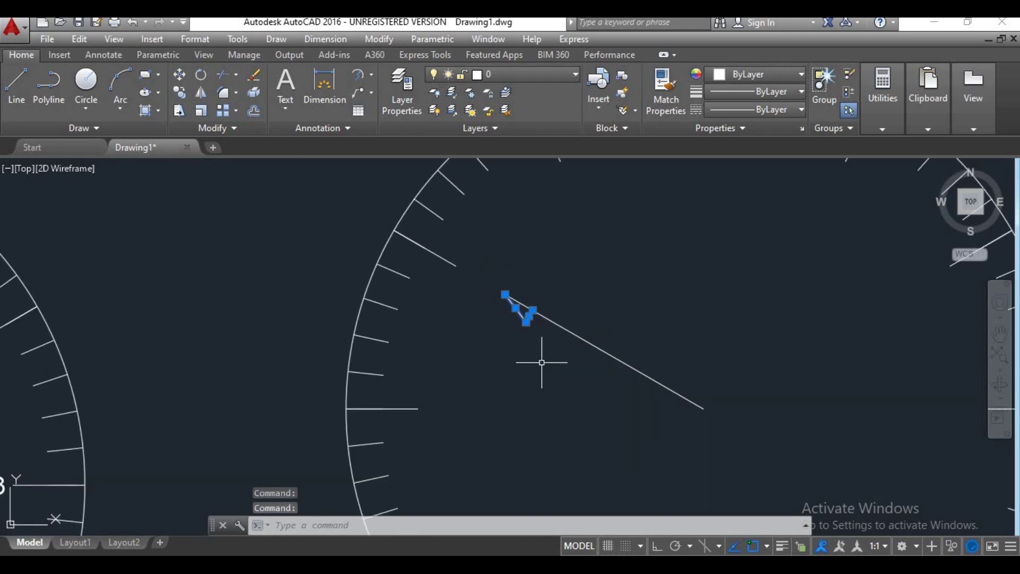
text(mi)
key(Return)
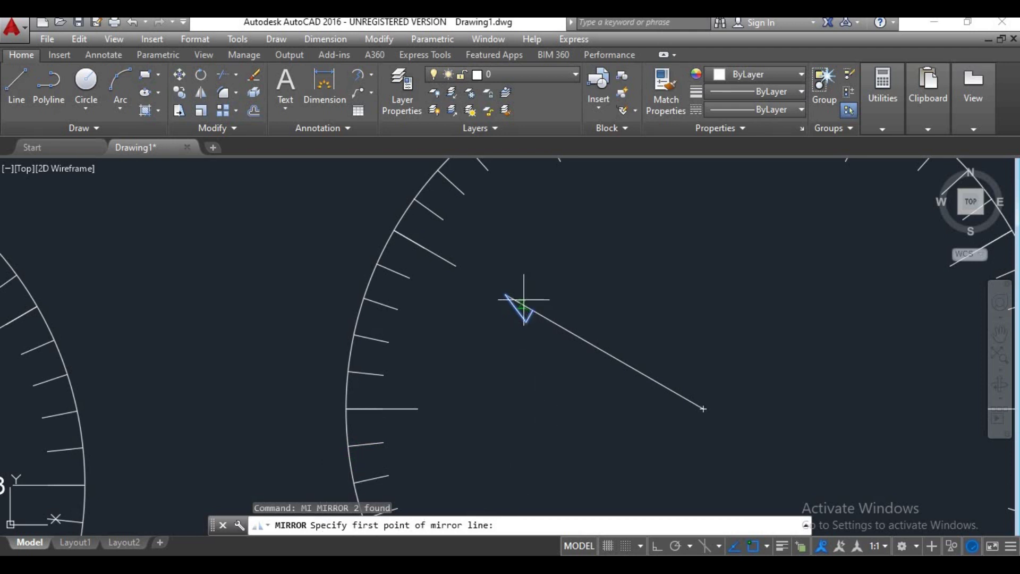
click(505, 293)
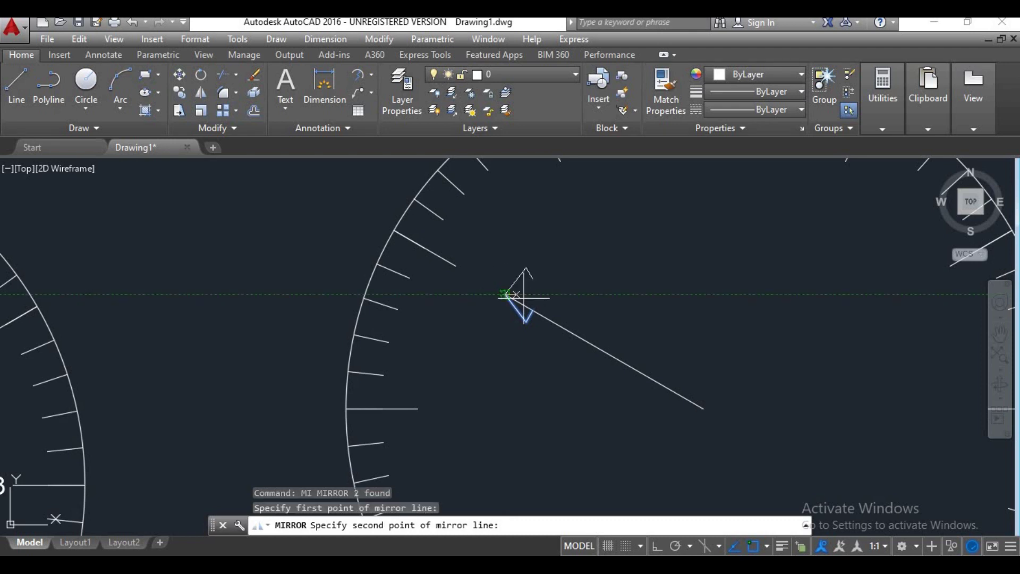
click(703, 409)
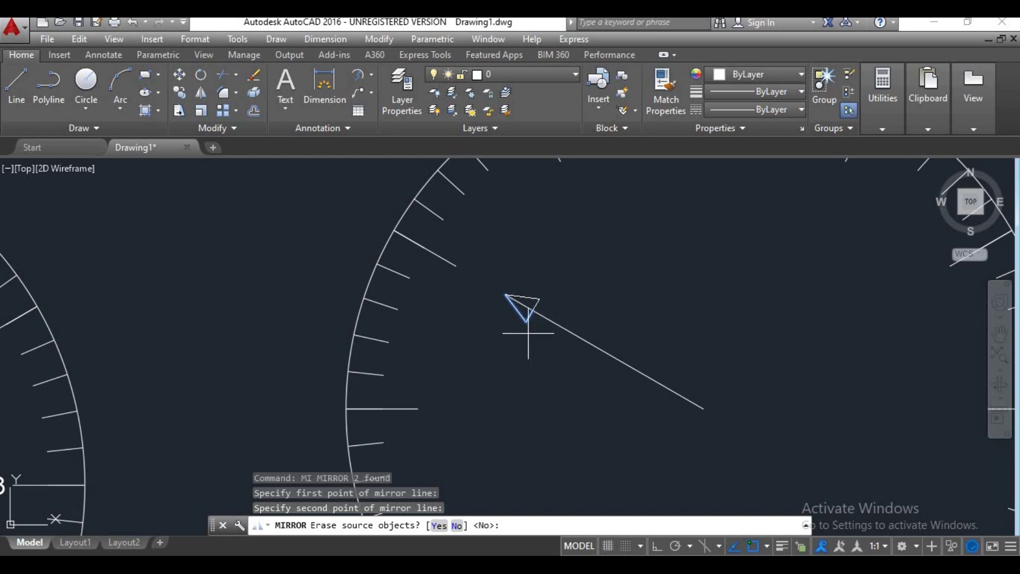
key(Return)
scroll(529, 319, up, 1)
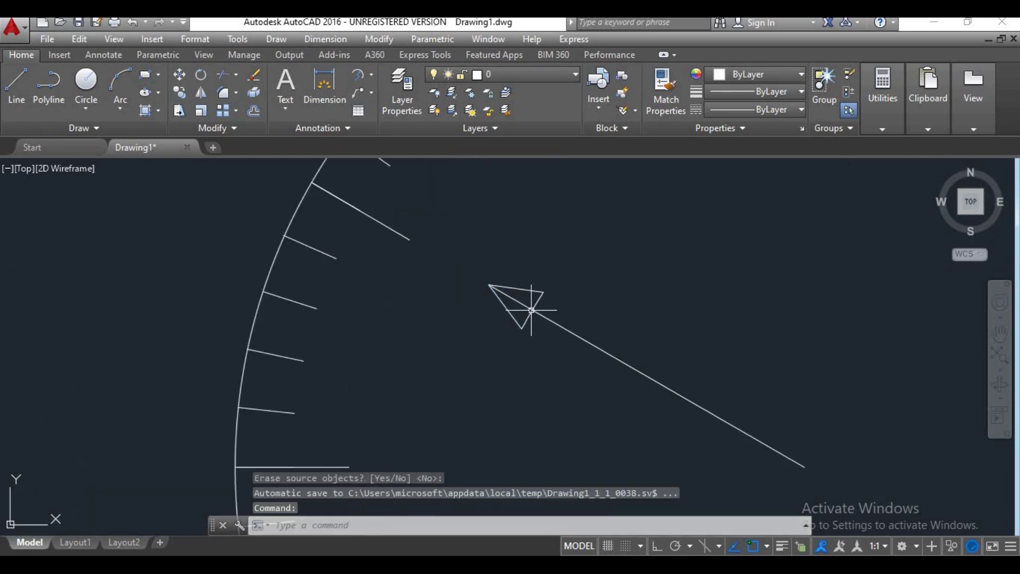
text(tr)
key(Return)
scroll(514, 301, up, 3)
click(524, 299)
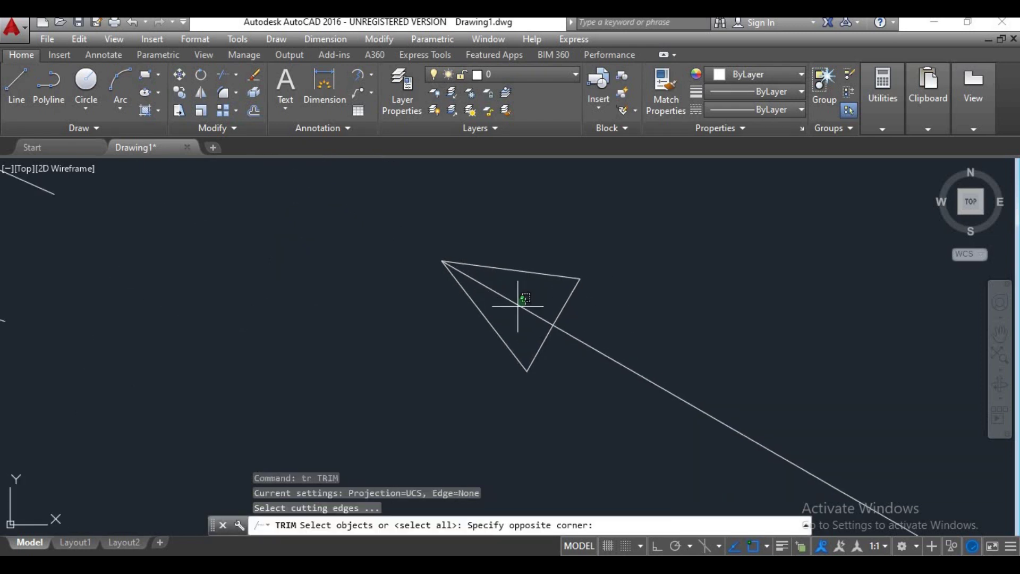
click(509, 317)
key(Escape)
key(Escape)
key(Escape)
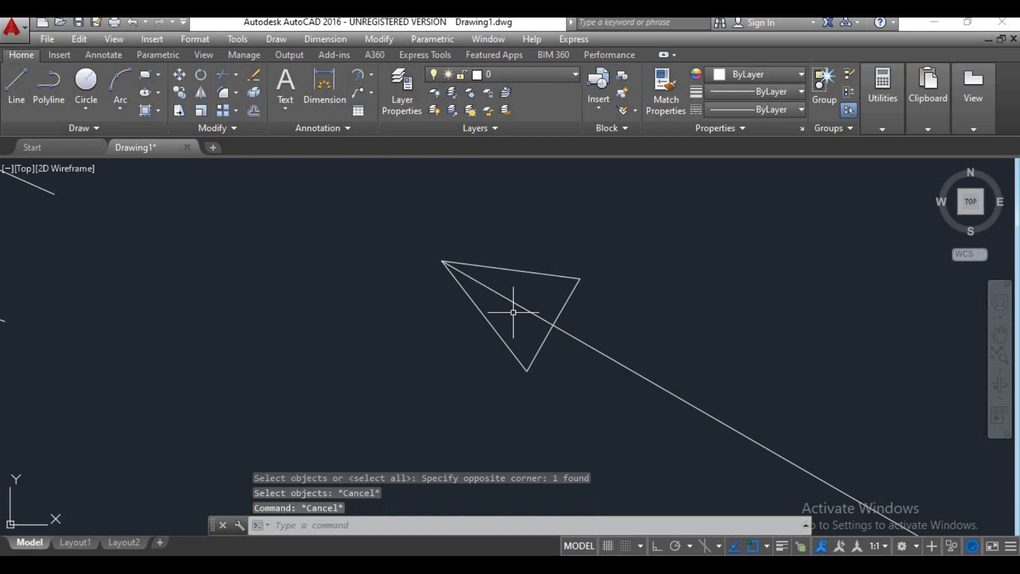
- Trim away the part of the hand line inside the arrowhead triangle, using all objects as cutting edges
text(tr)
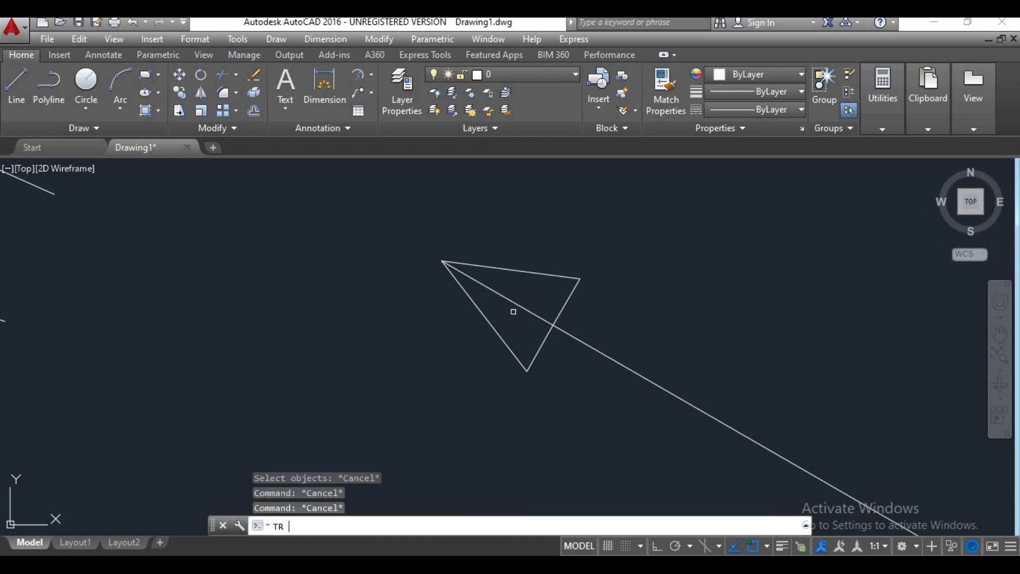
key(Return)
key(Return)
click(534, 291)
click(513, 310)
scroll(765, 333, down, 3)
click(685, 332)
middle_drag(560, 329, 449, 334)
middle_drag(583, 342, 533, 346)
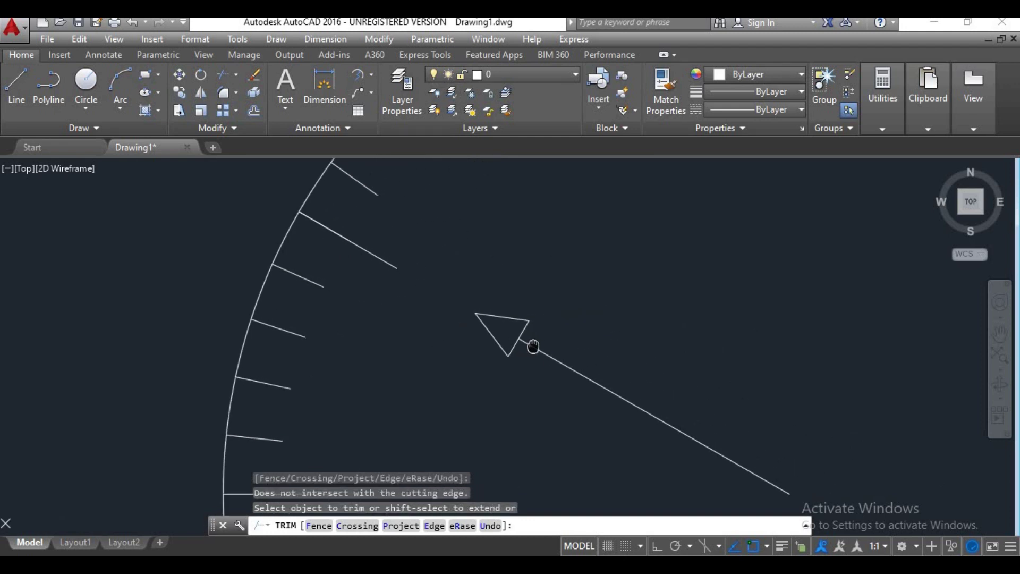
key(Escape)
- Place a multiline text box in the empty area beside the new clock and enter "script" in it
scroll(547, 349, down, 2)
scroll(622, 387, down, 2)
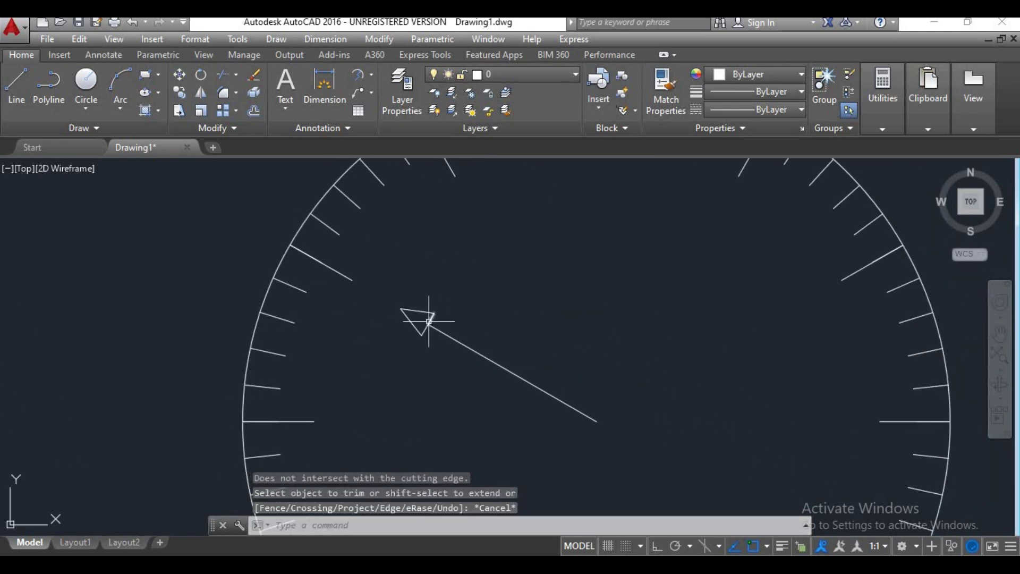
scroll(512, 364, down, 2)
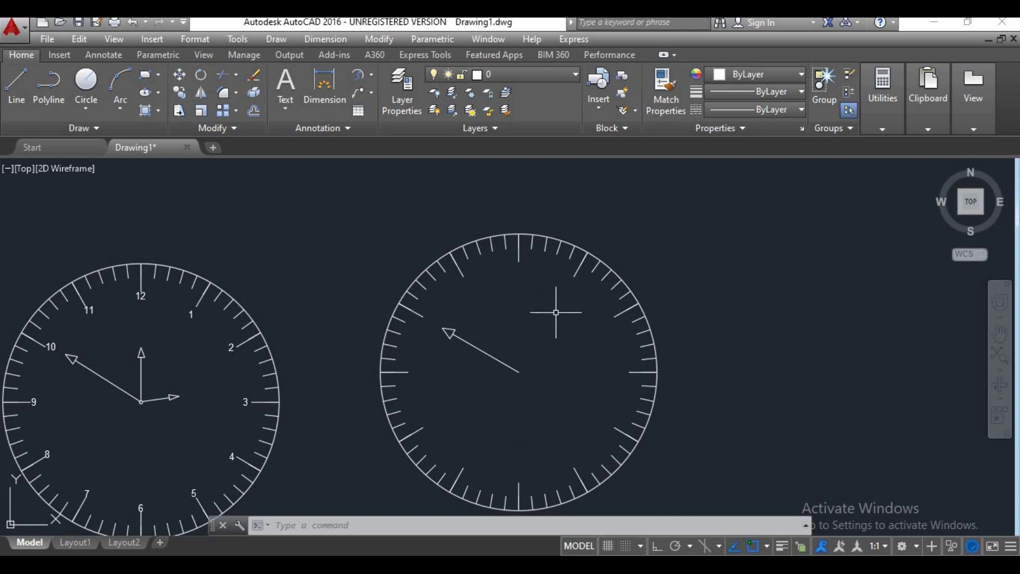
mouse_move(518, 380)
middle_down()
mouse_move(460, 349)
mouse_move(379, 348)
middle_up()
scroll(460, 349, down, 2)
middle_drag(504, 354, 442, 367)
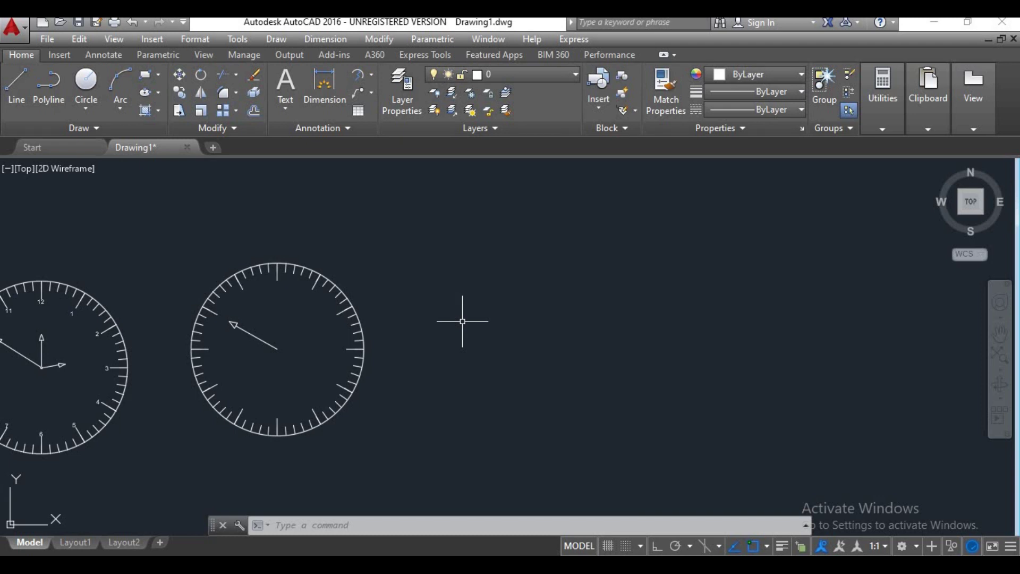
click(283, 39)
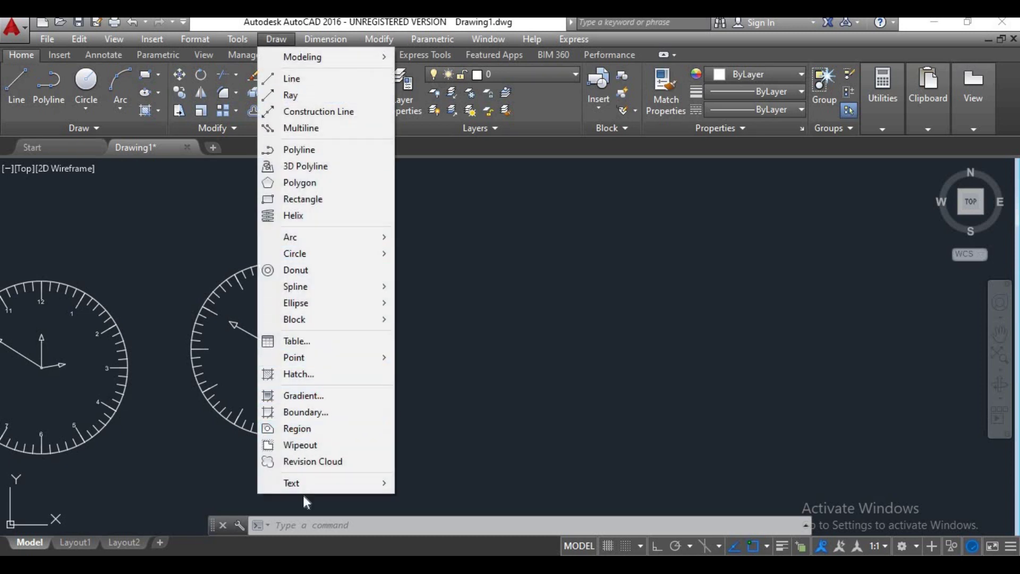
mouse_move(315, 485)
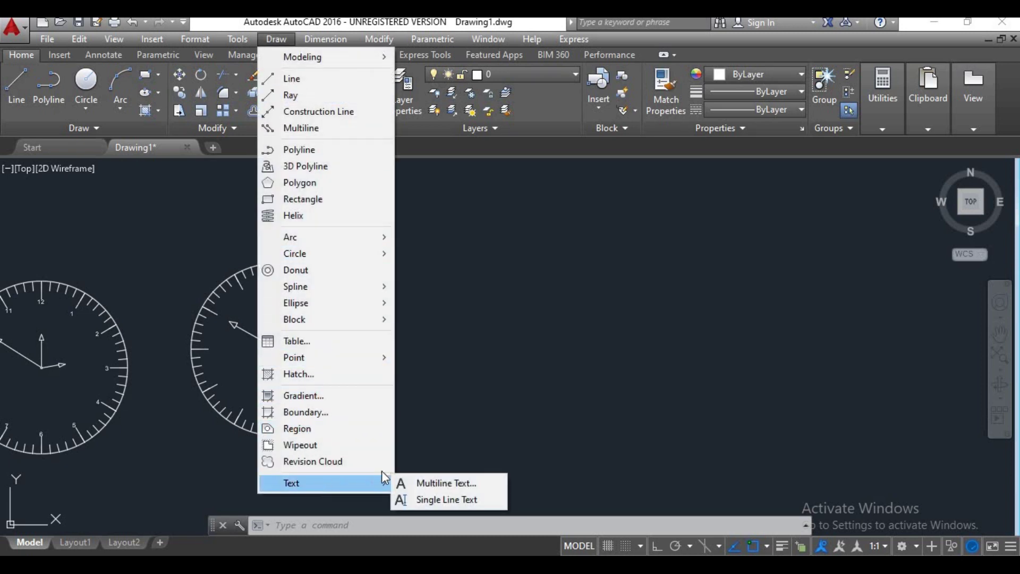
click(444, 485)
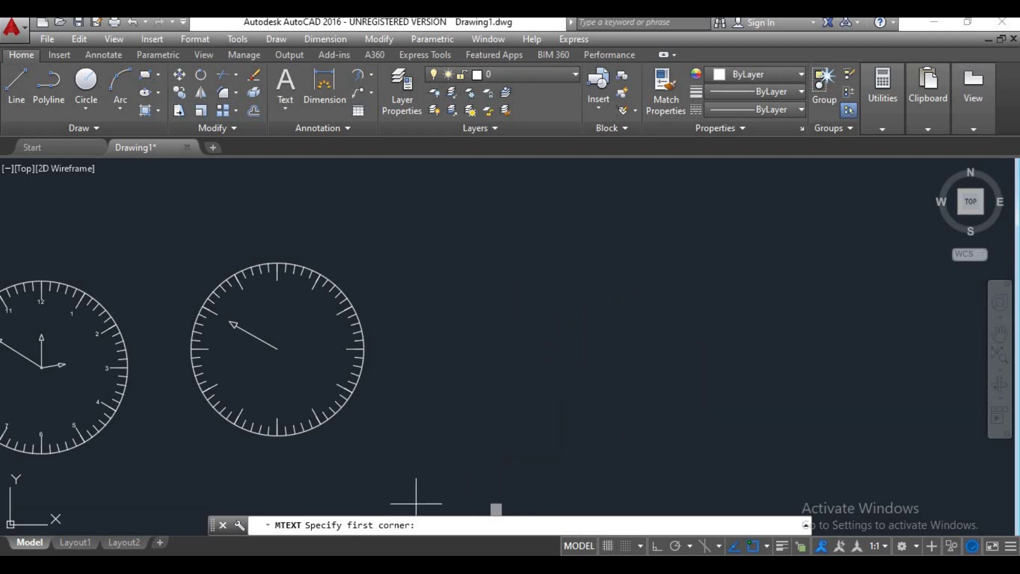
click(458, 290)
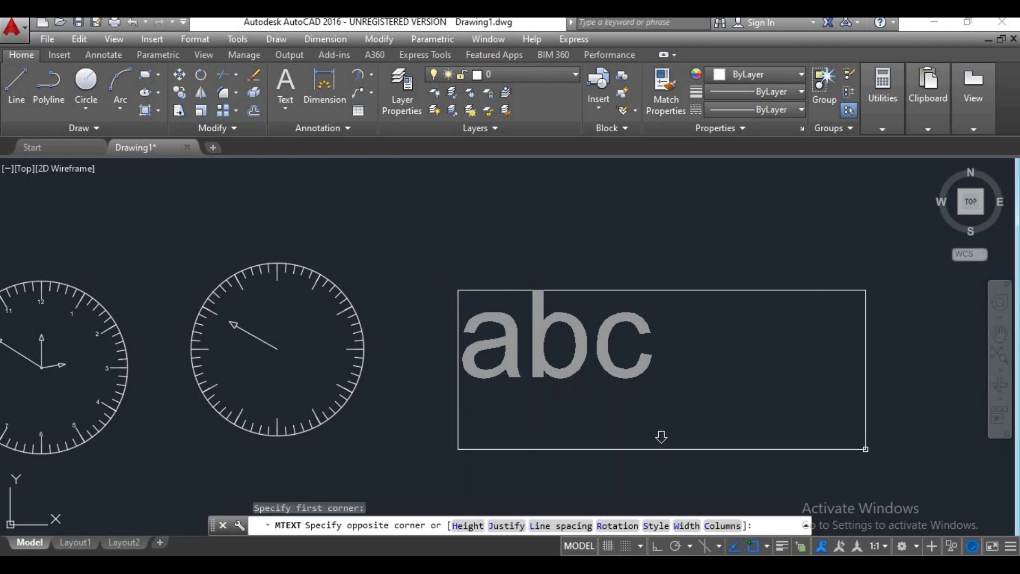
click(866, 449)
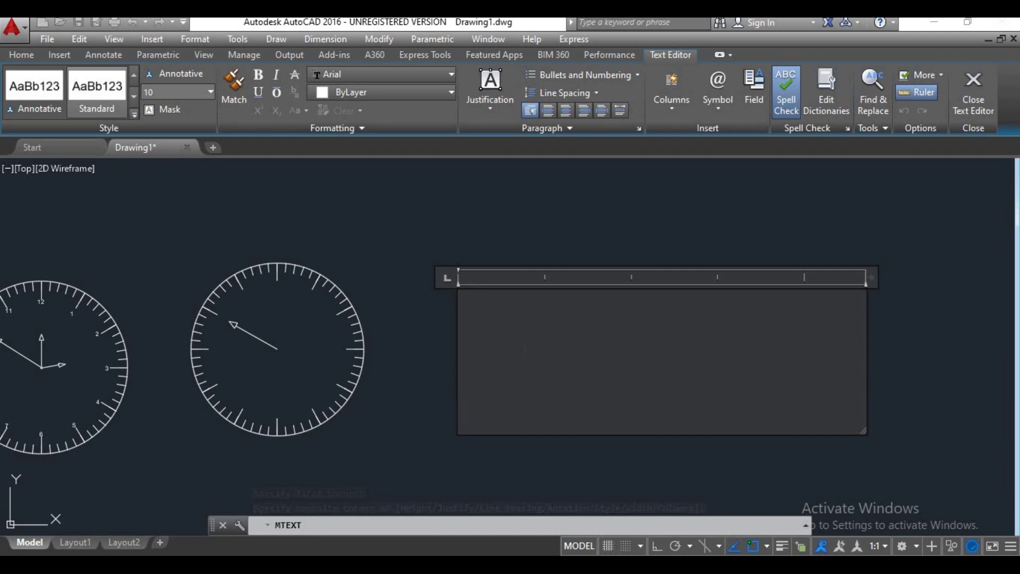
text(scri)
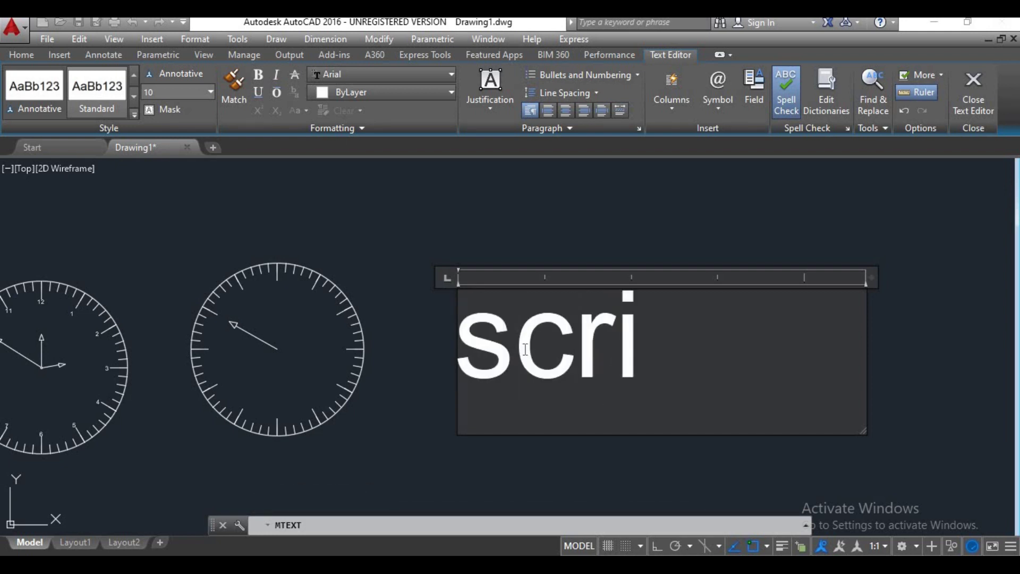
text(pt)
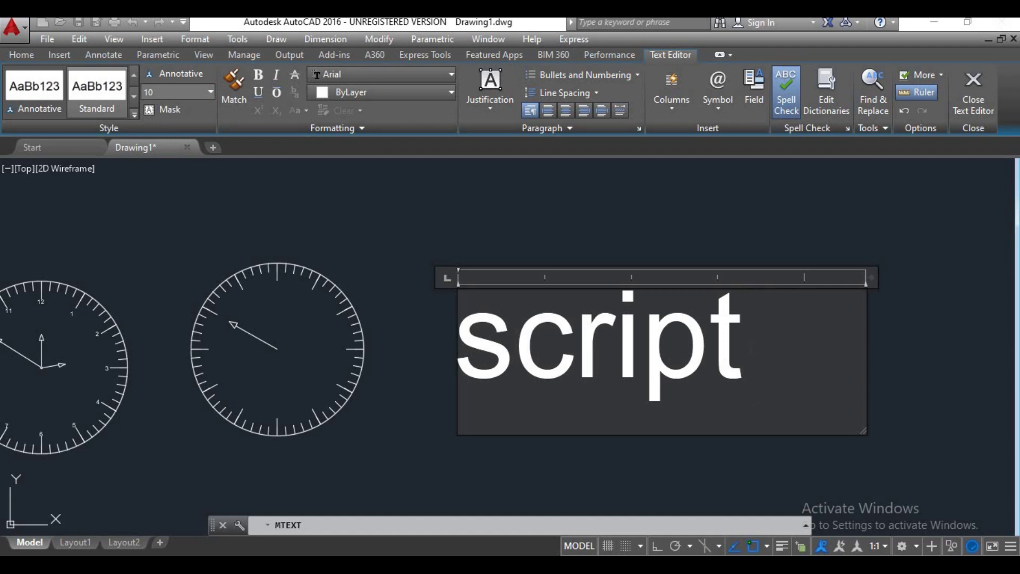
- Try to set the height of the whole "script" text to 1 and close the text editor
key(ctrl+a)
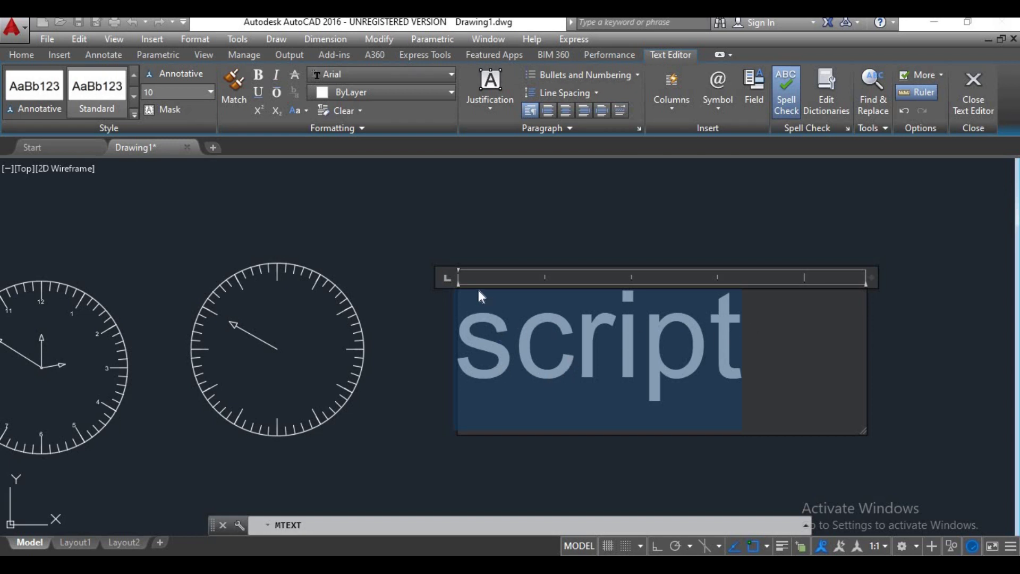
click(29, 83)
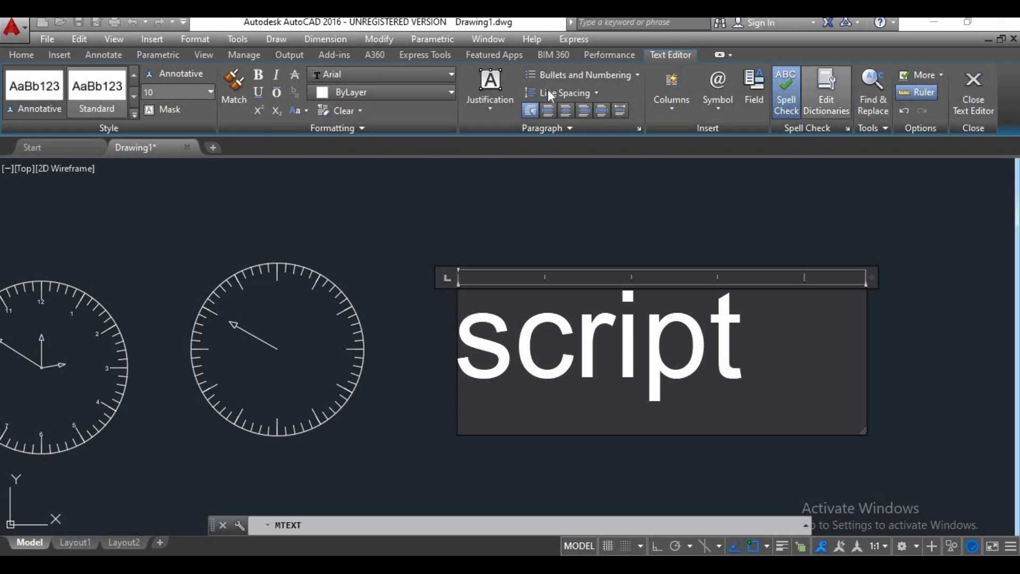
key(ctrl+a)
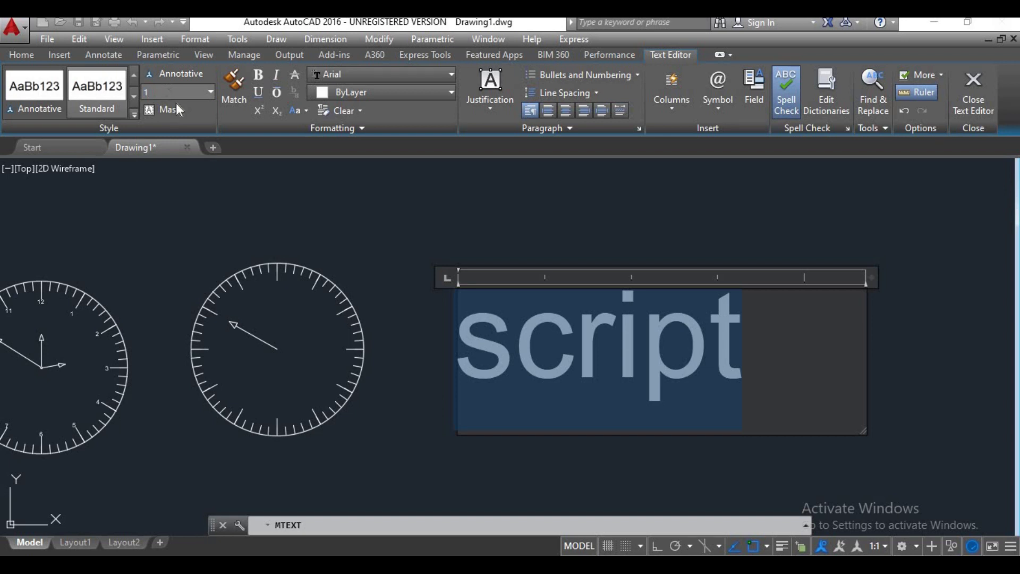
text(0)
click(974, 93)
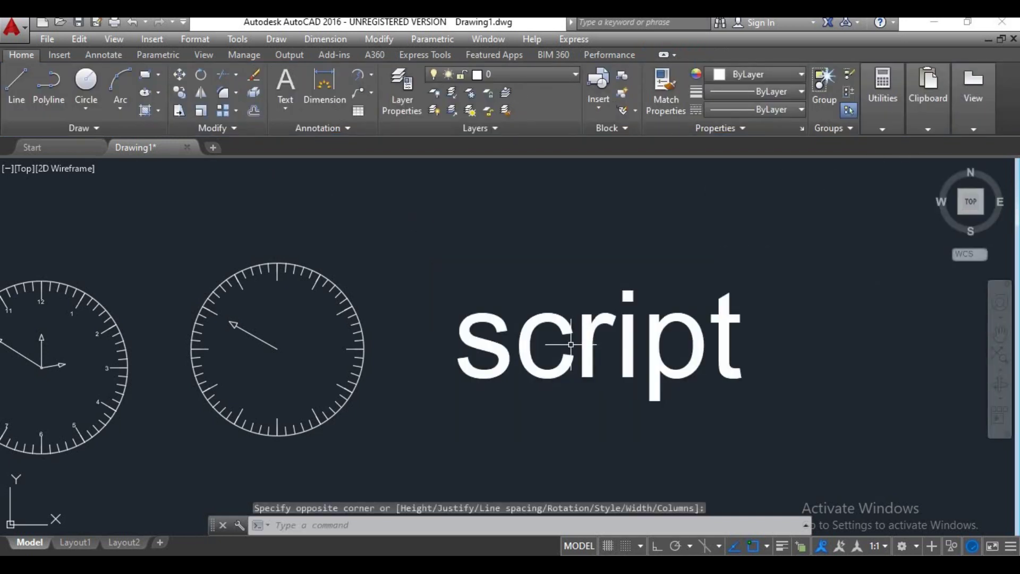
- Reopen the "script" text for editing, select the whole word and set its text height to 1
click(589, 348)
click(587, 307)
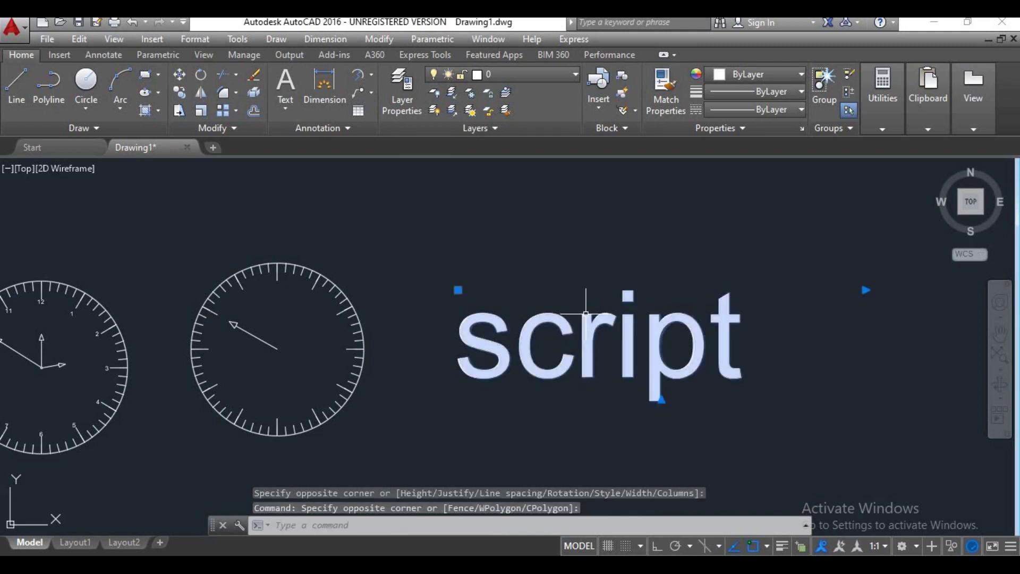
double_click(588, 303)
drag(743, 351, 459, 388)
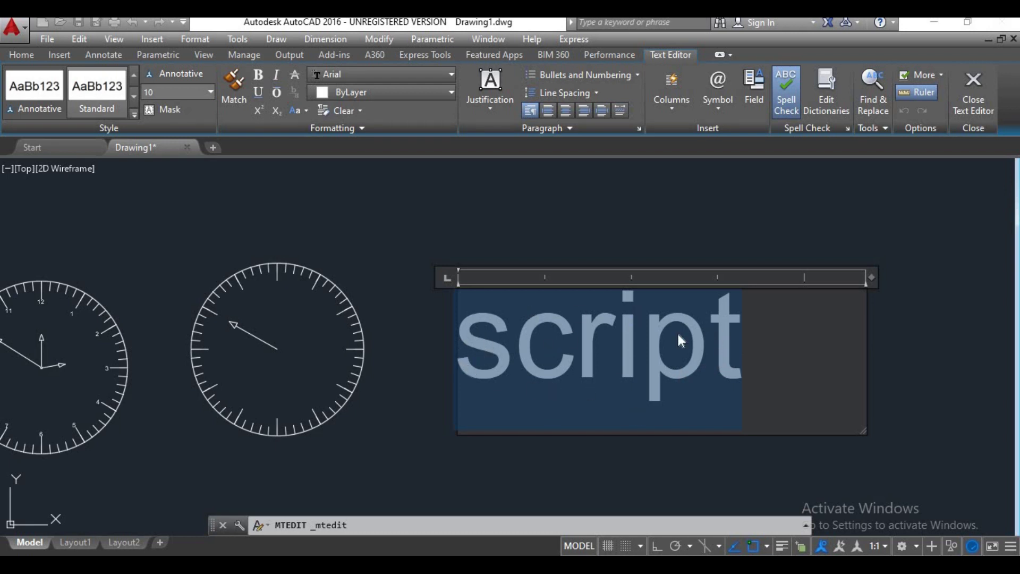
click(161, 92)
text(10)
key(Return)
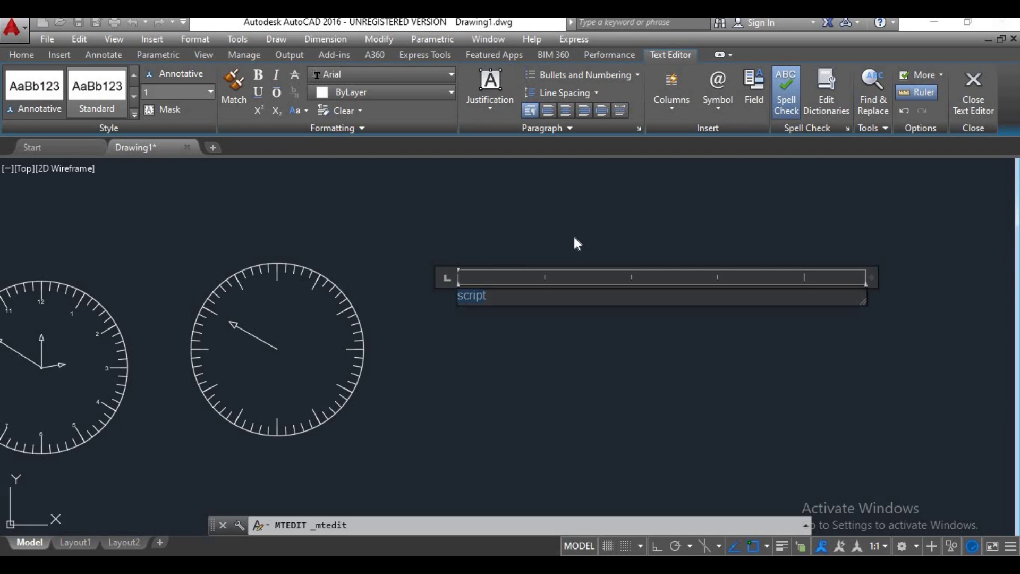
- Close the text editor, then reopen the "script" text, replace the whole word with "1" and finish editing
click(513, 240)
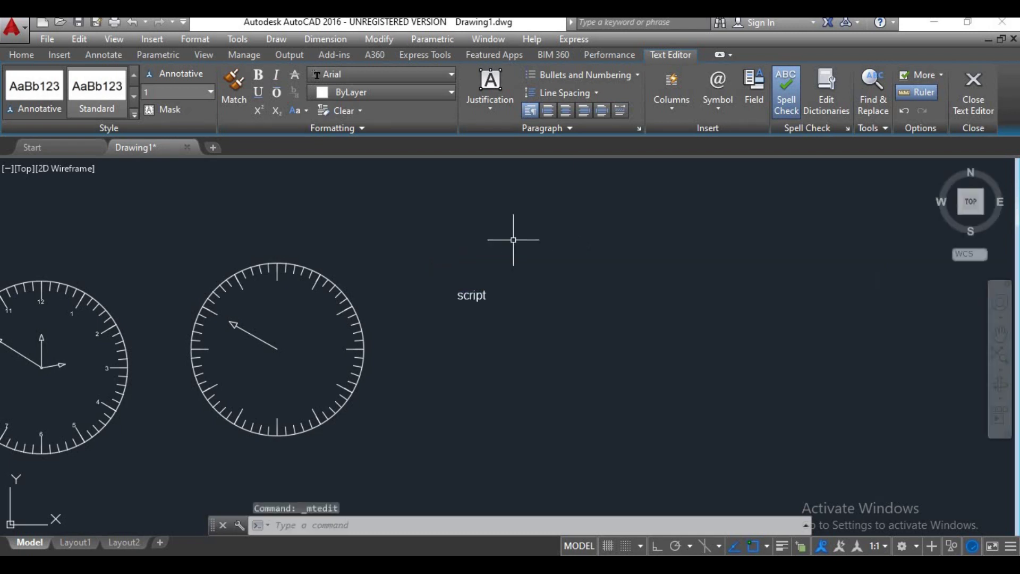
middle_drag(451, 319, 591, 295)
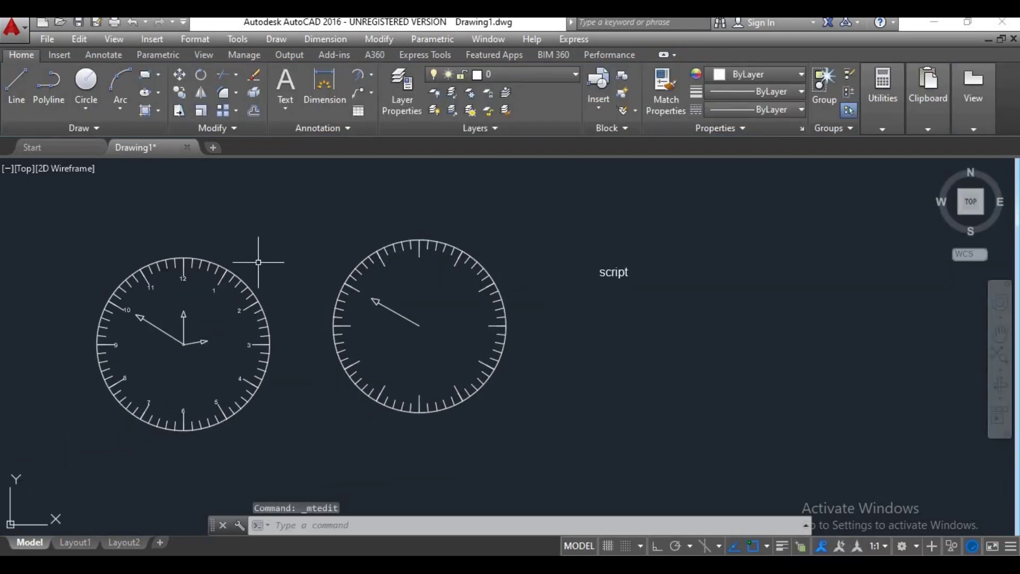
scroll(422, 274, up, 2)
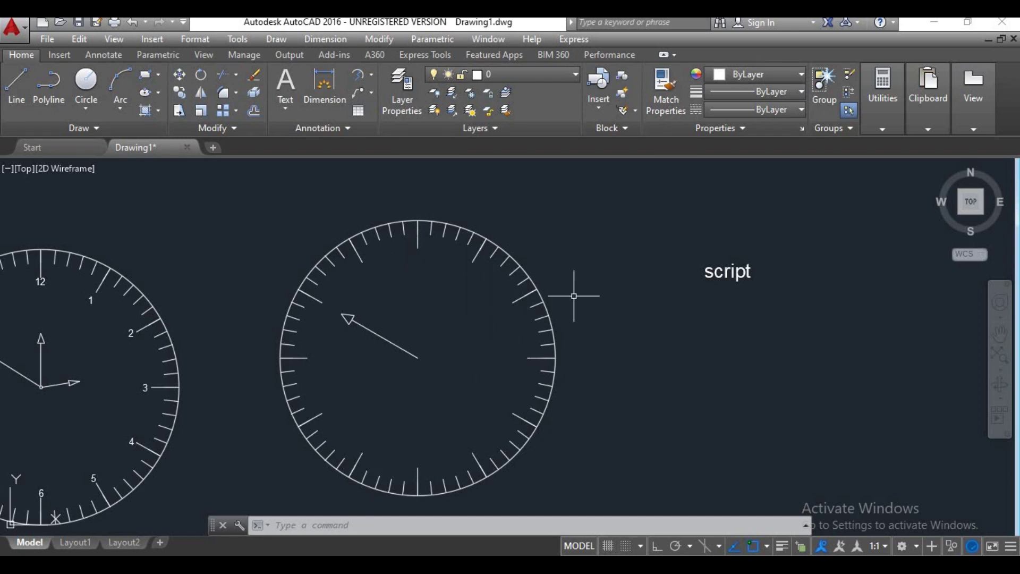
double_click(738, 271)
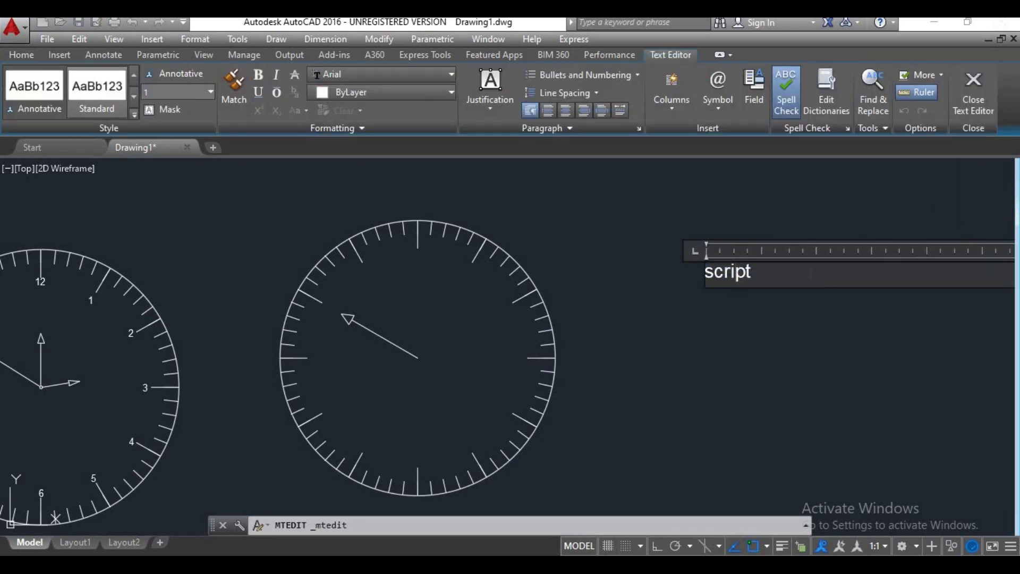
double_click(735, 272)
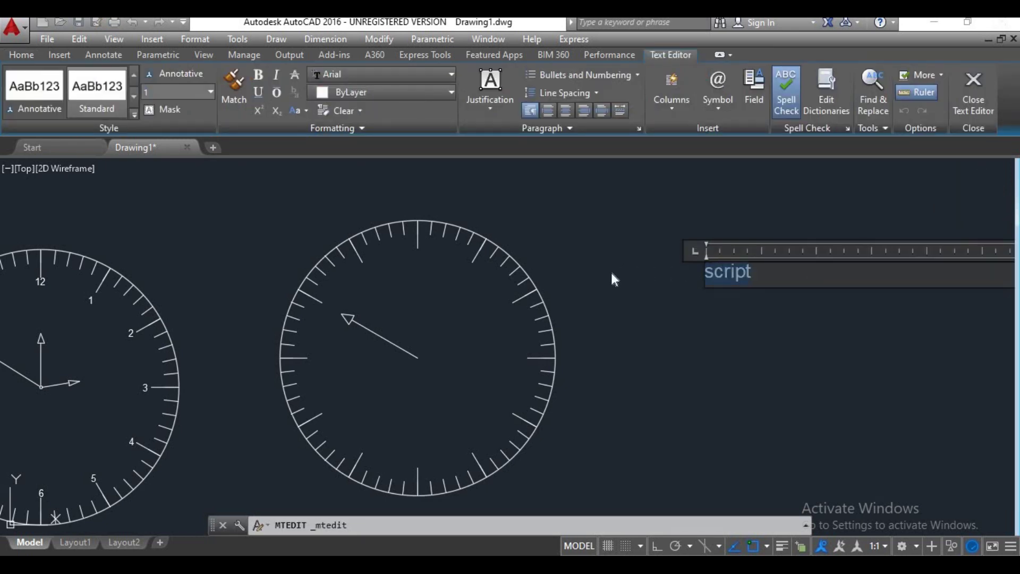
key(Delete)
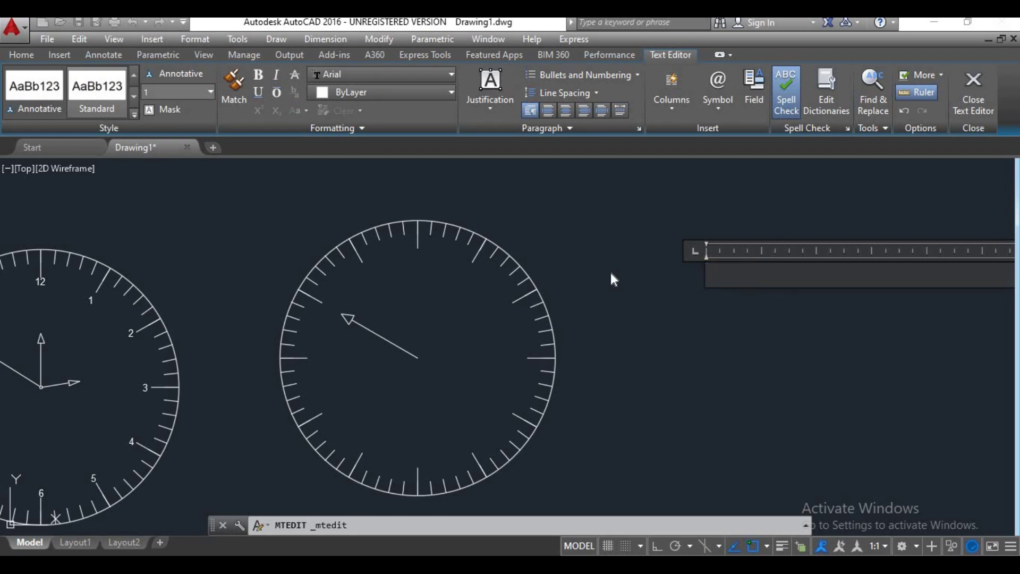
text(1)
click(957, 113)
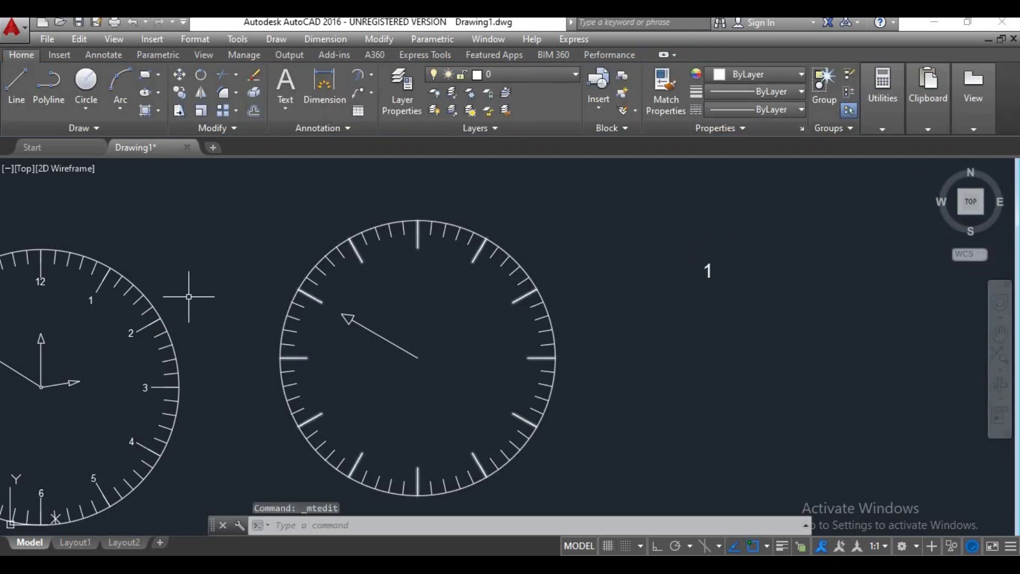
- Erase the unnumbered practice clock together with the "1" text beside it, leaving the finished clock
scroll(330, 346, down, 3)
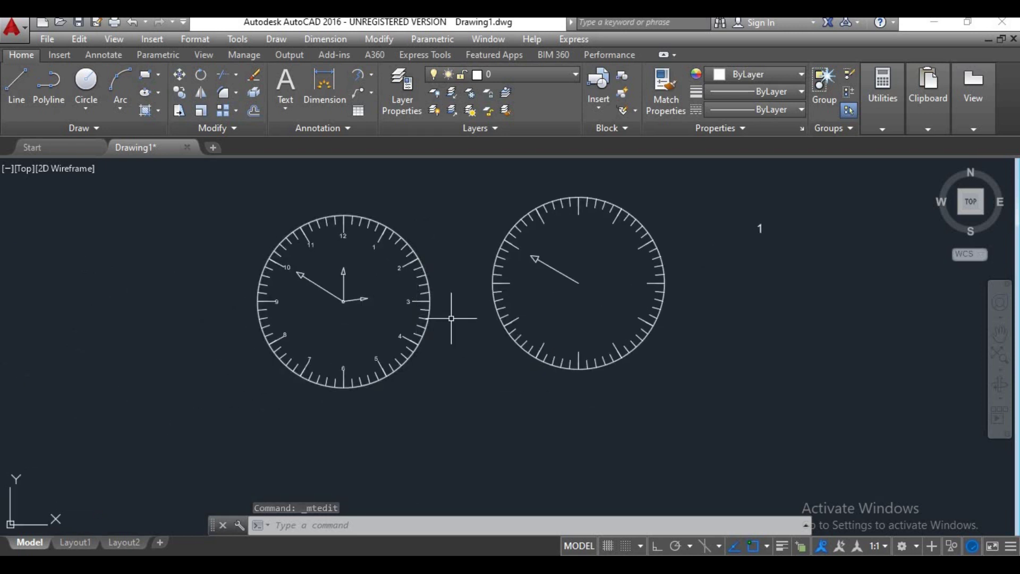
click(832, 177)
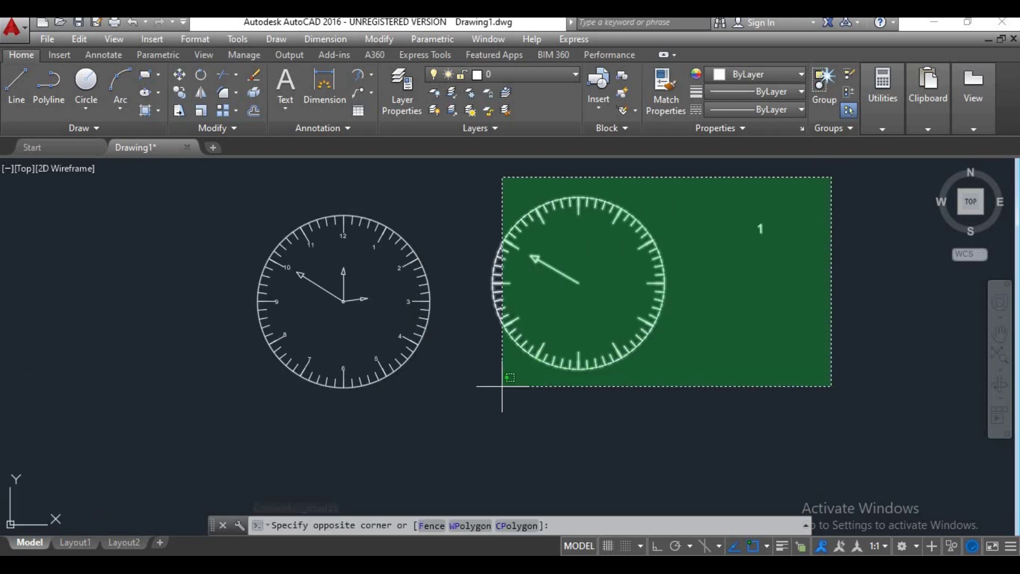
click(471, 406)
text(e)
key(Return)
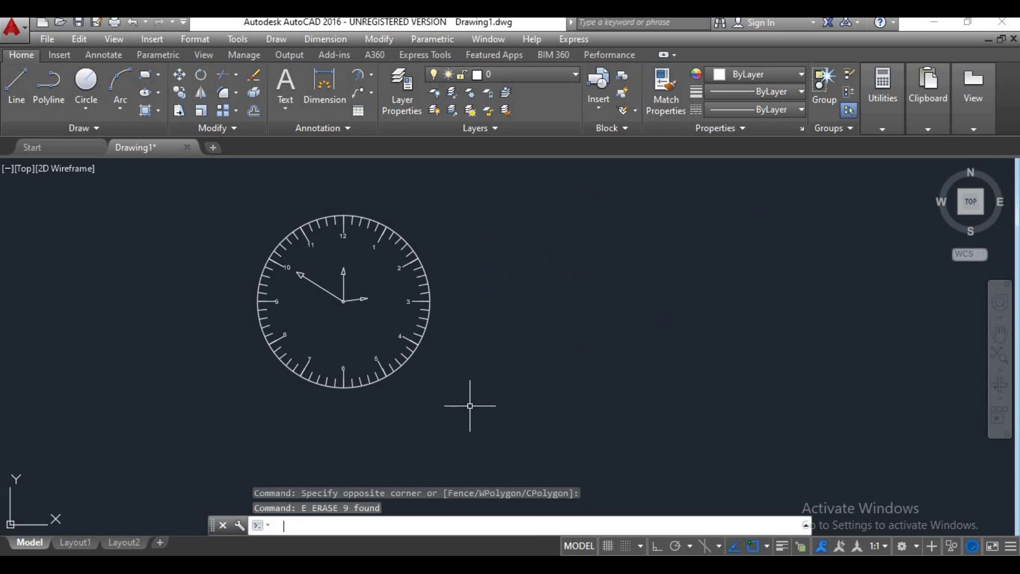
- Create a group named "h" from the line and arrowhead of the short clock hand pointing toward 3
scroll(343, 297, up, 4)
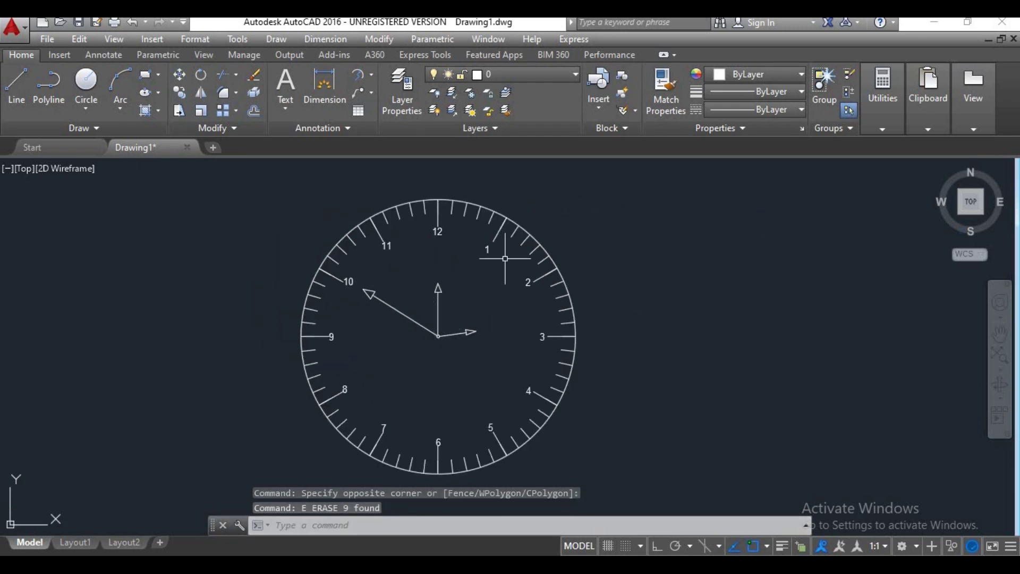
middle_drag(439, 354, 483, 336)
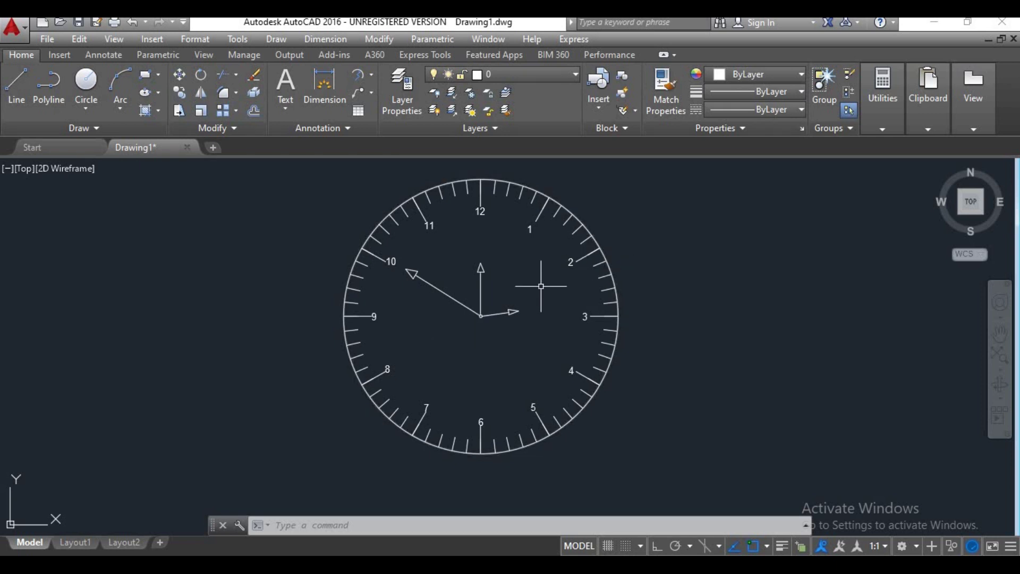
scroll(513, 309, up, 2)
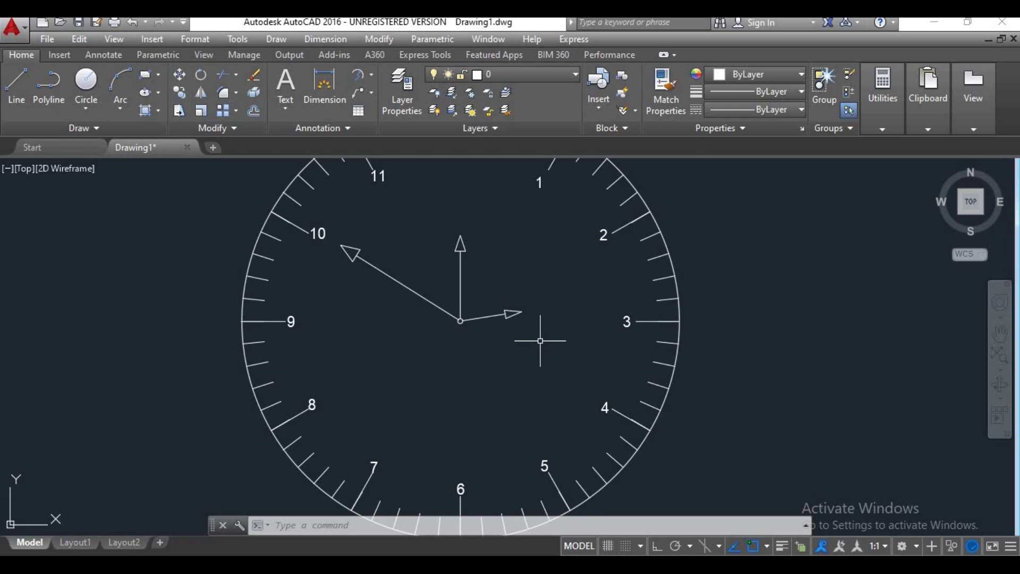
click(237, 39)
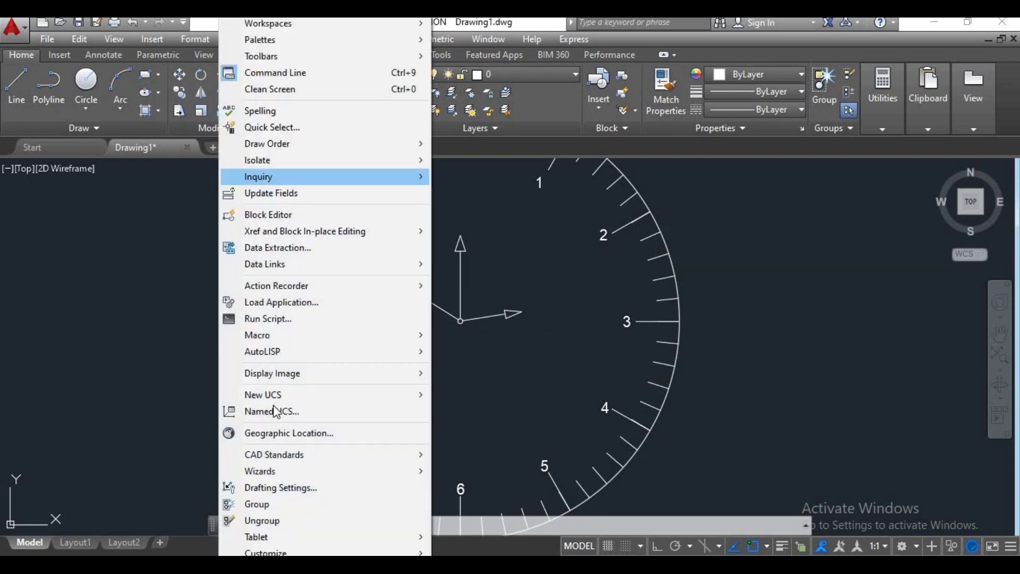
click(275, 503)
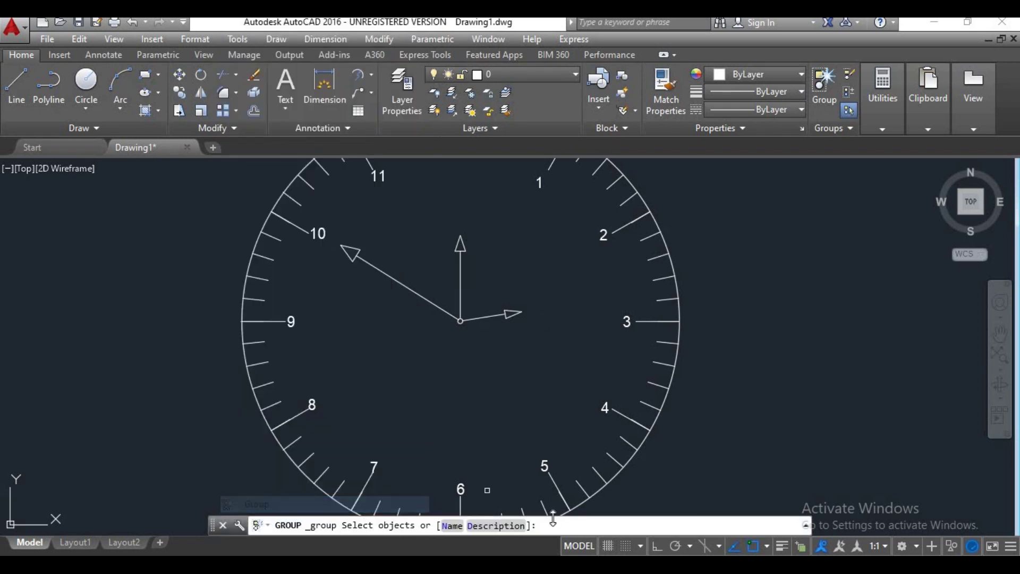
click(453, 525)
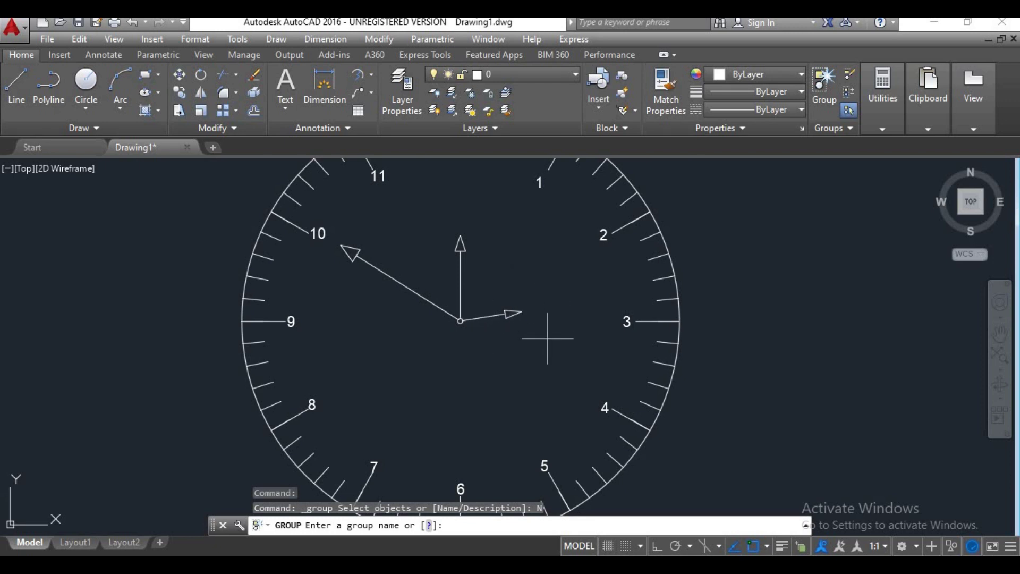
text(h)
key(Return)
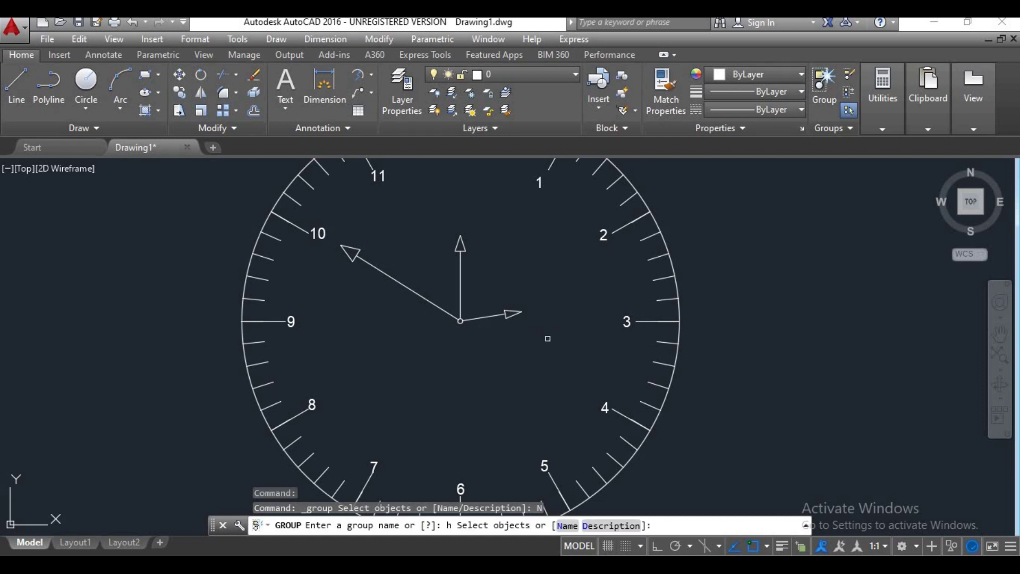
click(536, 287)
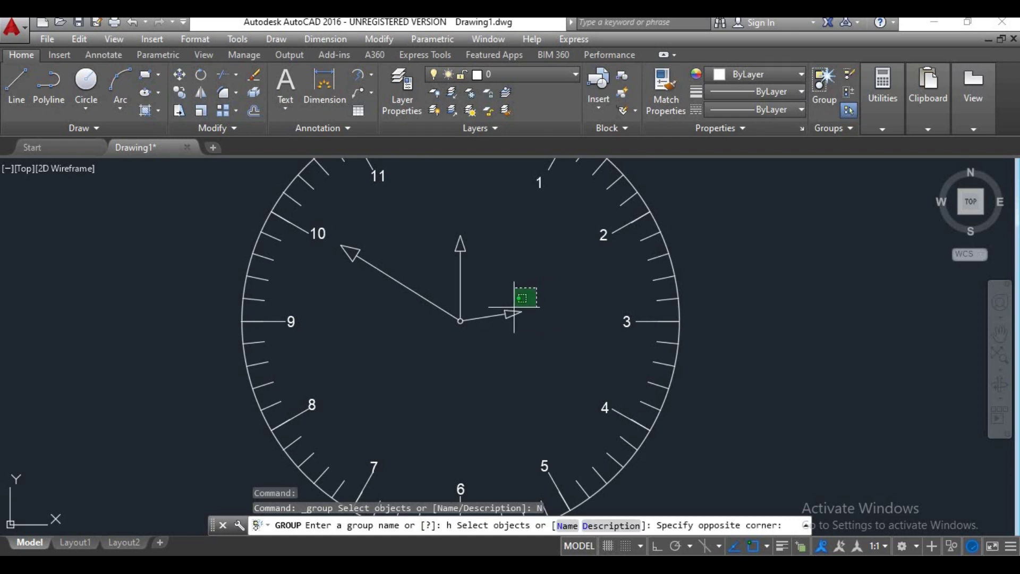
click(494, 333)
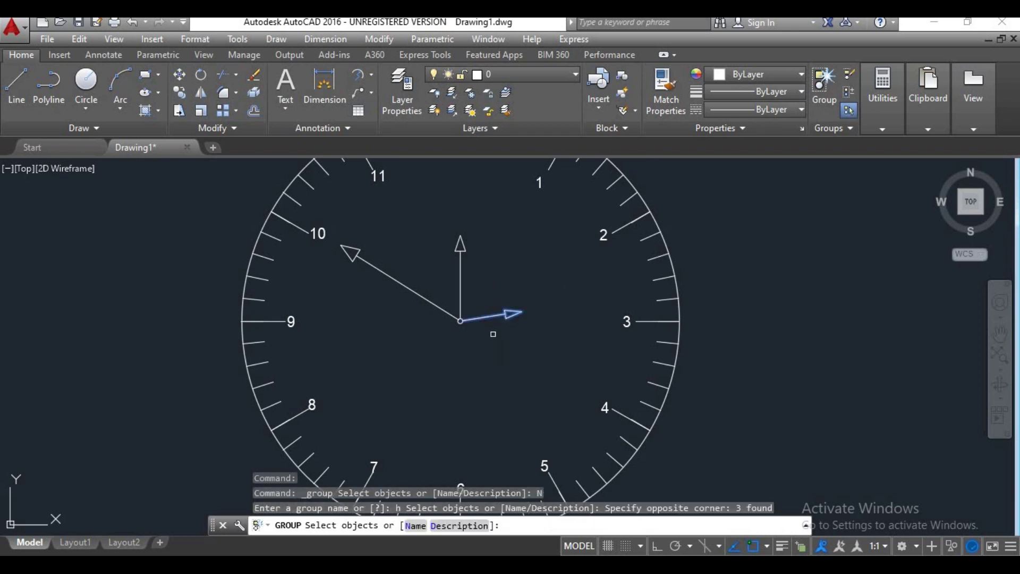
key(Return)
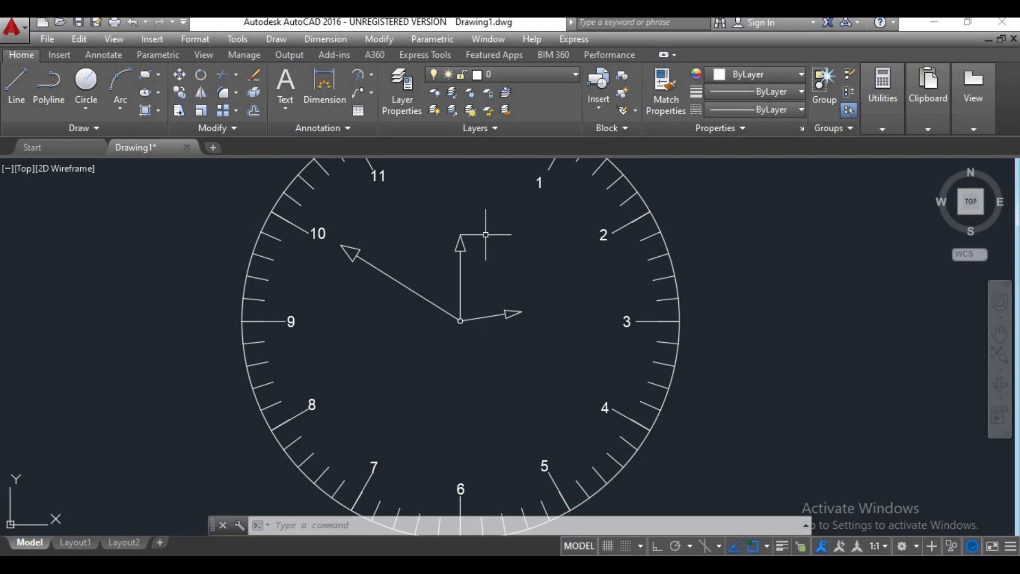
click(239, 40)
mouse_move(420, 355)
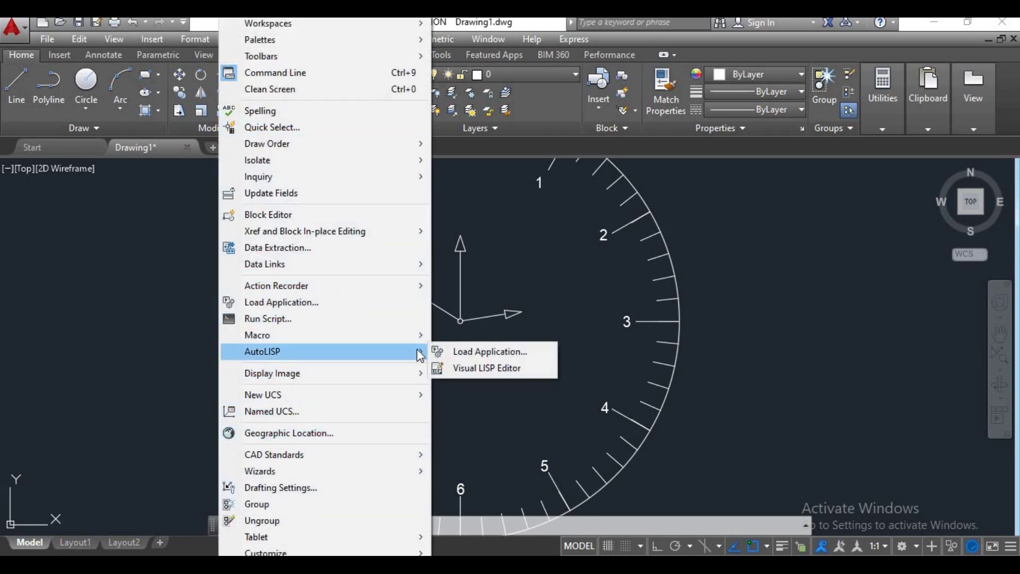
click(476, 360)
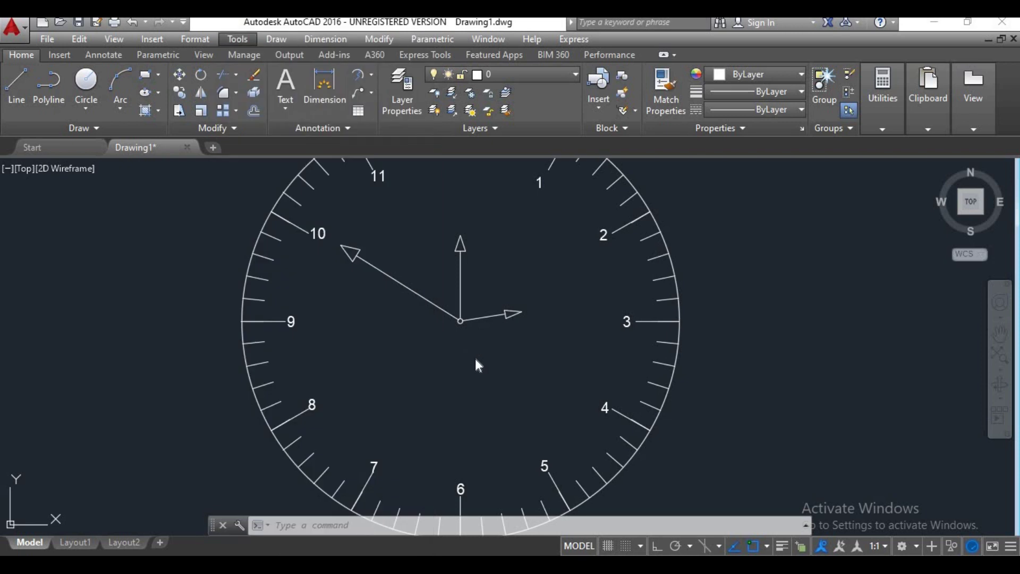
click(449, 368)
key(Escape)
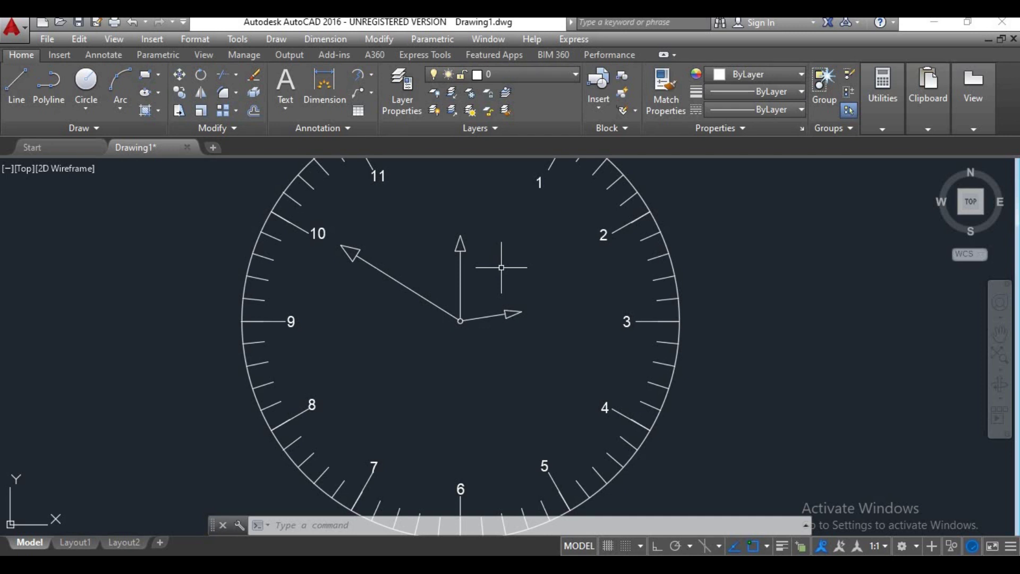
- Create a group named "m" from the line and arrowhead of the vertical hand pointing toward 12
text(g)
key(Return)
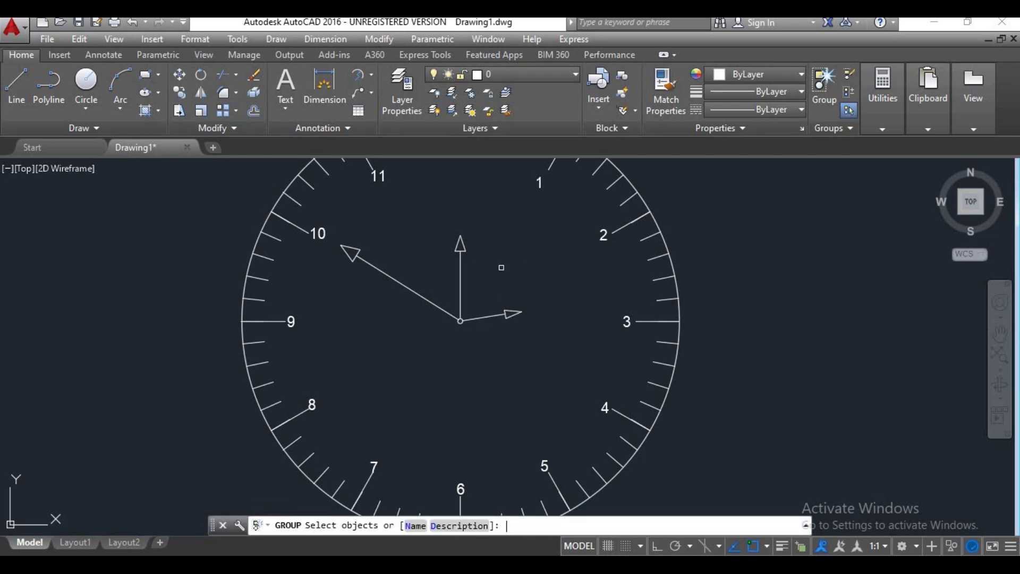
click(417, 526)
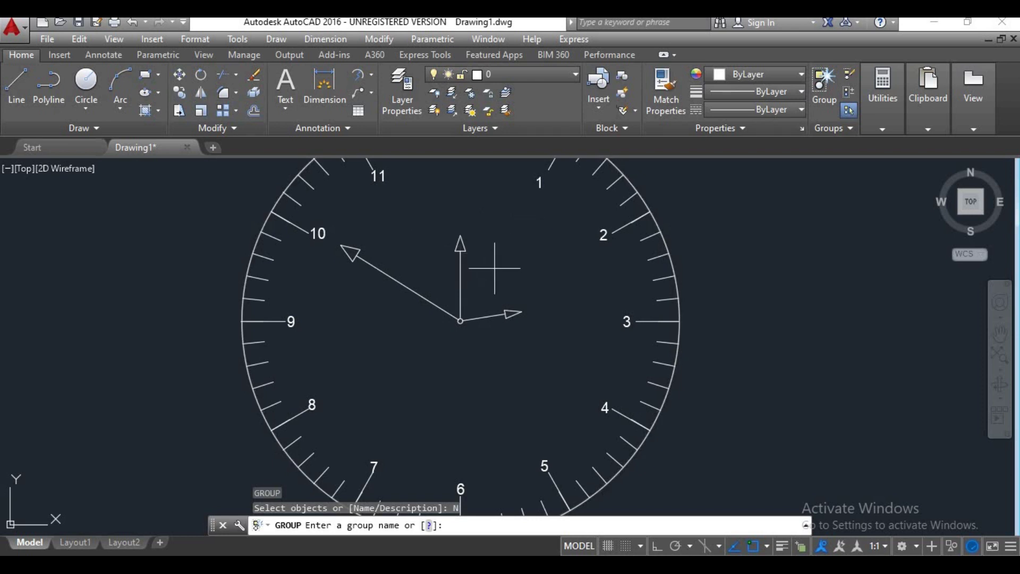
text(m)
key(Return)
click(476, 229)
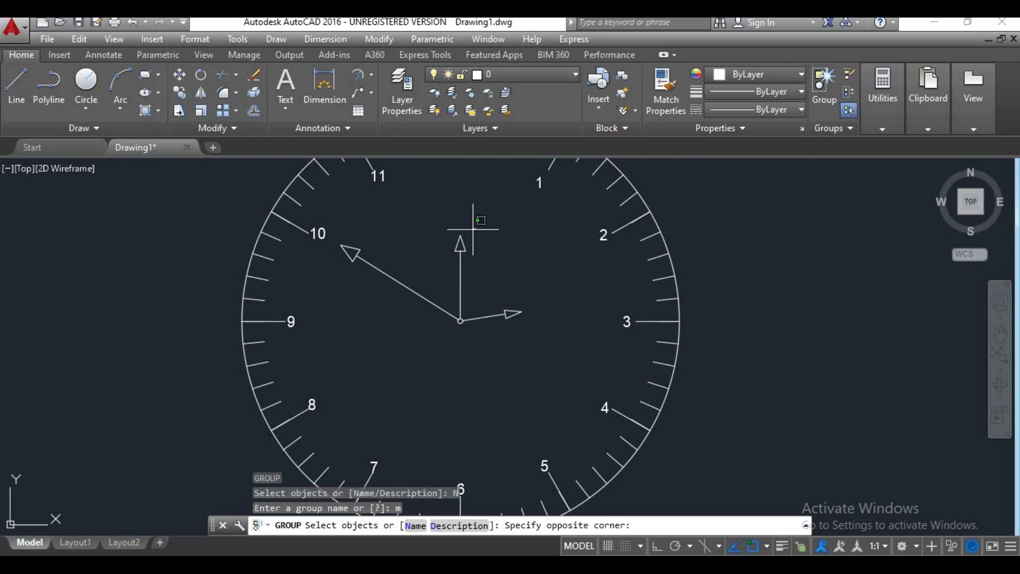
click(431, 263)
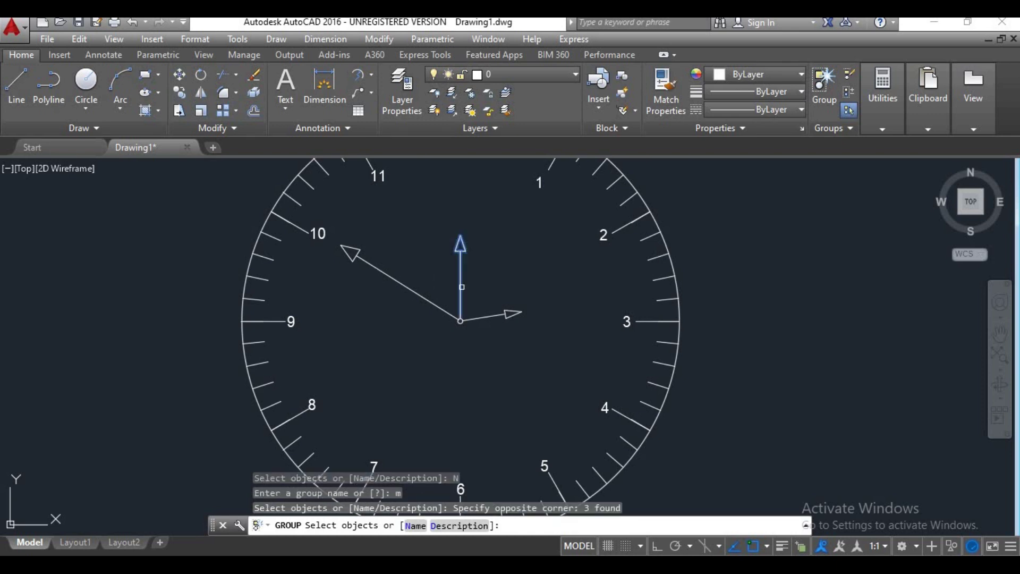
key(Return)
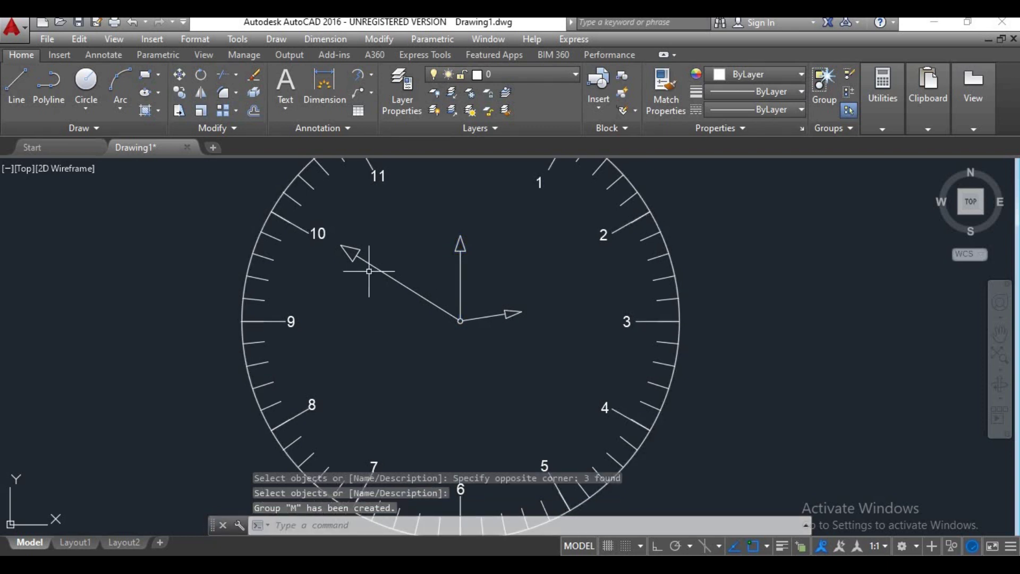
- Create a group named "s" from the line and arrowhead of the long hand pointing toward 10
key(Return)
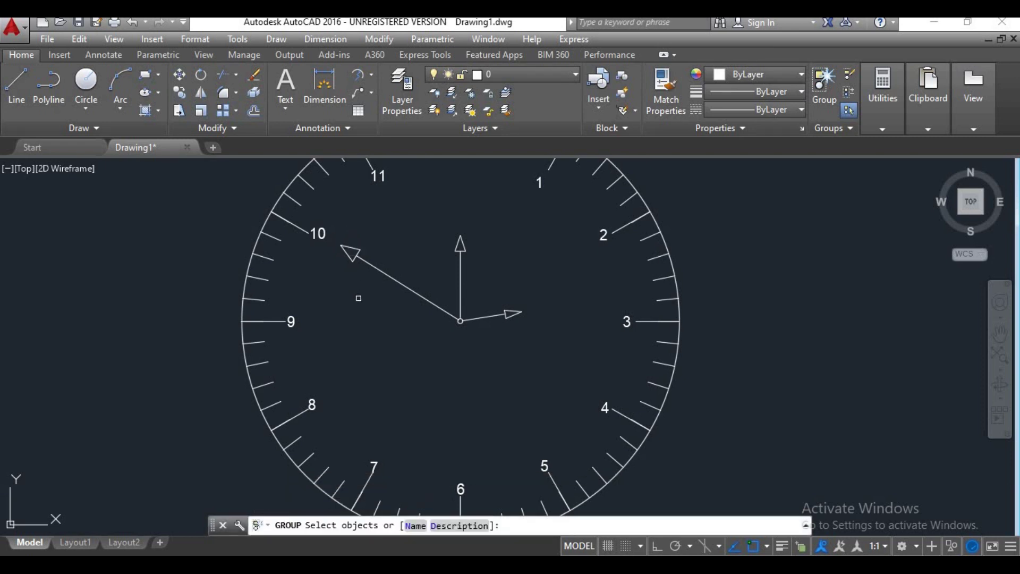
click(415, 526)
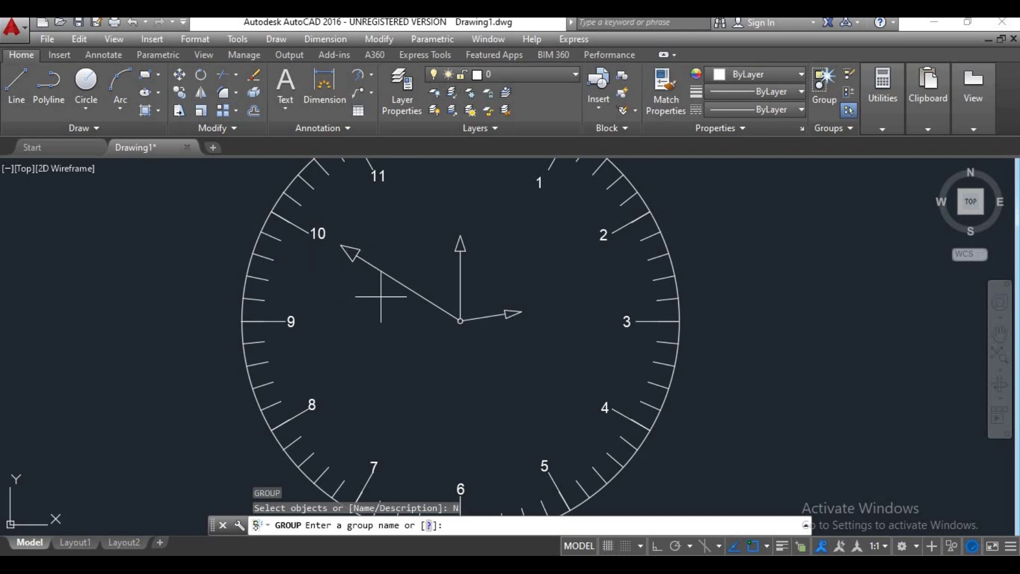
text(s)
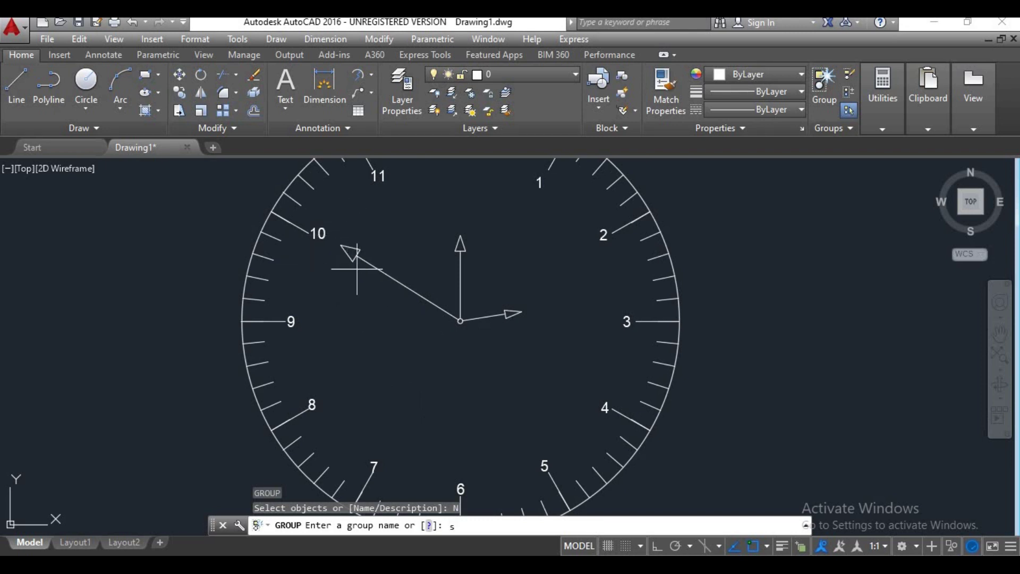
key(Return)
click(388, 238)
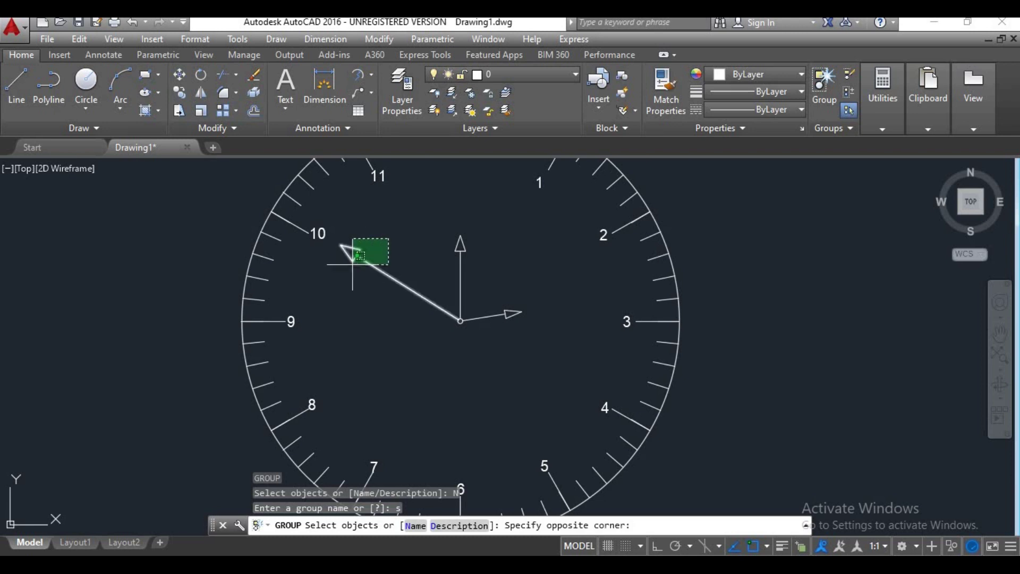
click(348, 275)
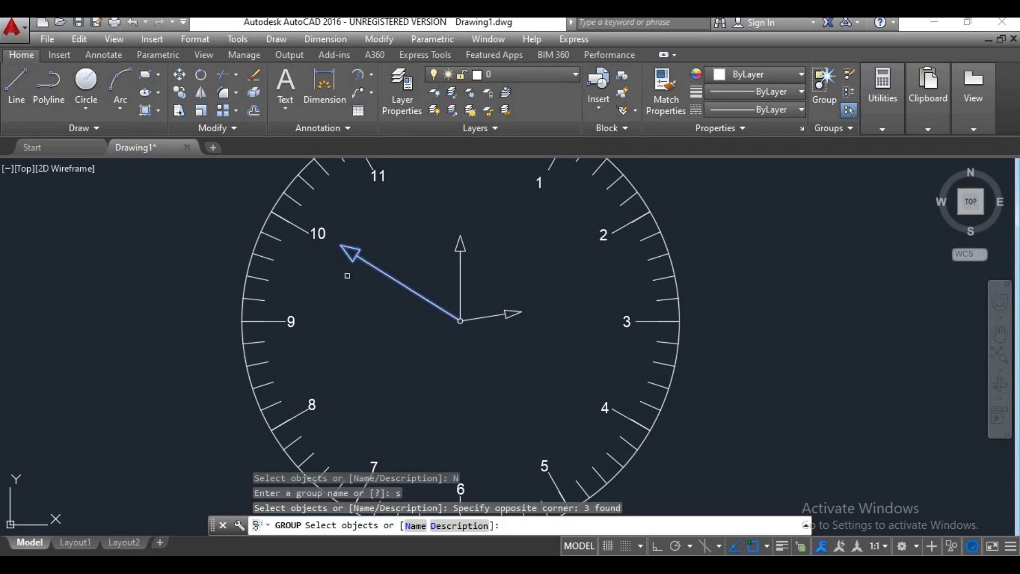
key(Return)
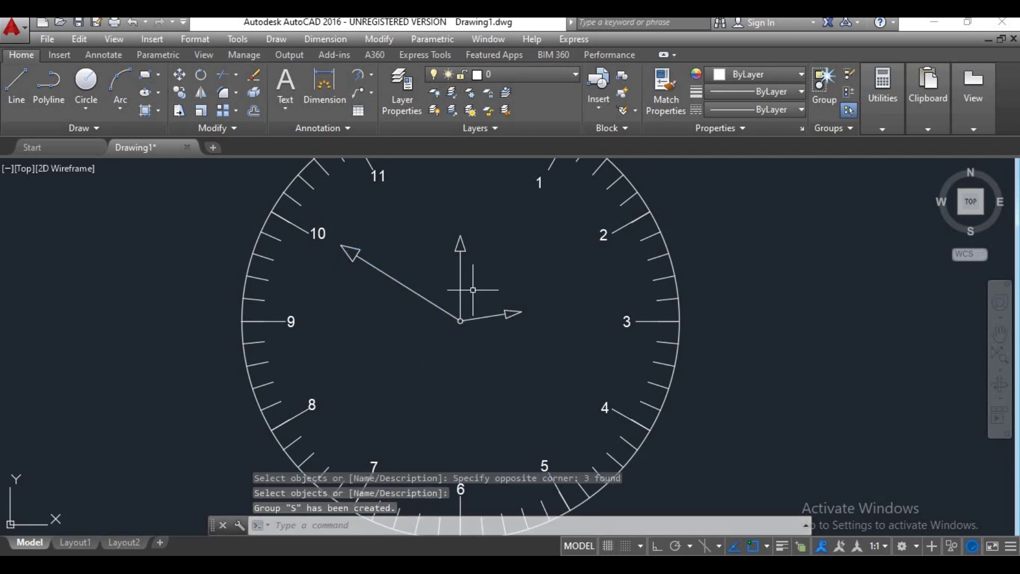
scroll(468, 314, down, 2)
scroll(411, 335, up, 2)
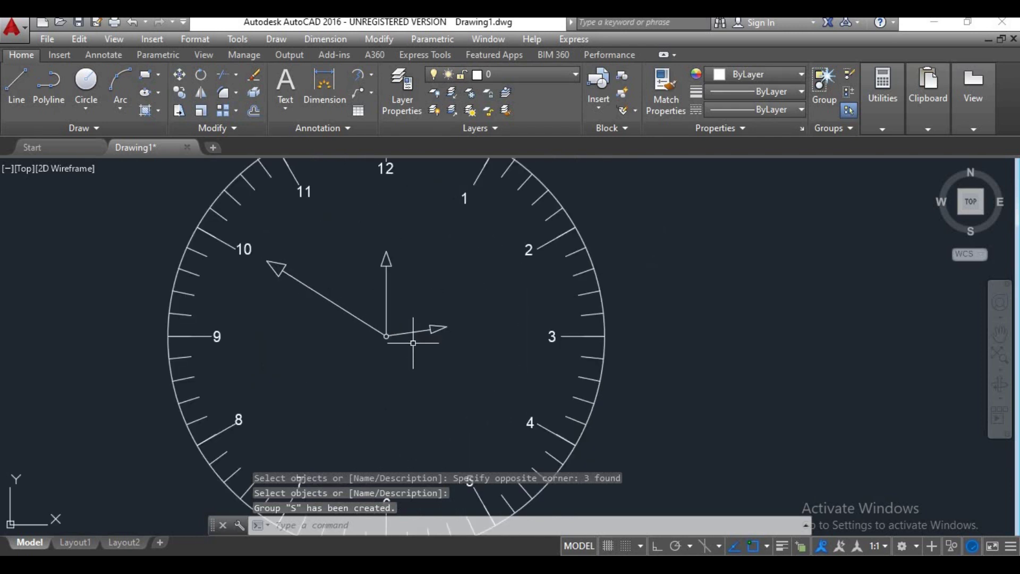
- Open an empty Notepad file with the NOTEPAD command and move its window partly off the clock
scroll(412, 340, down, 2)
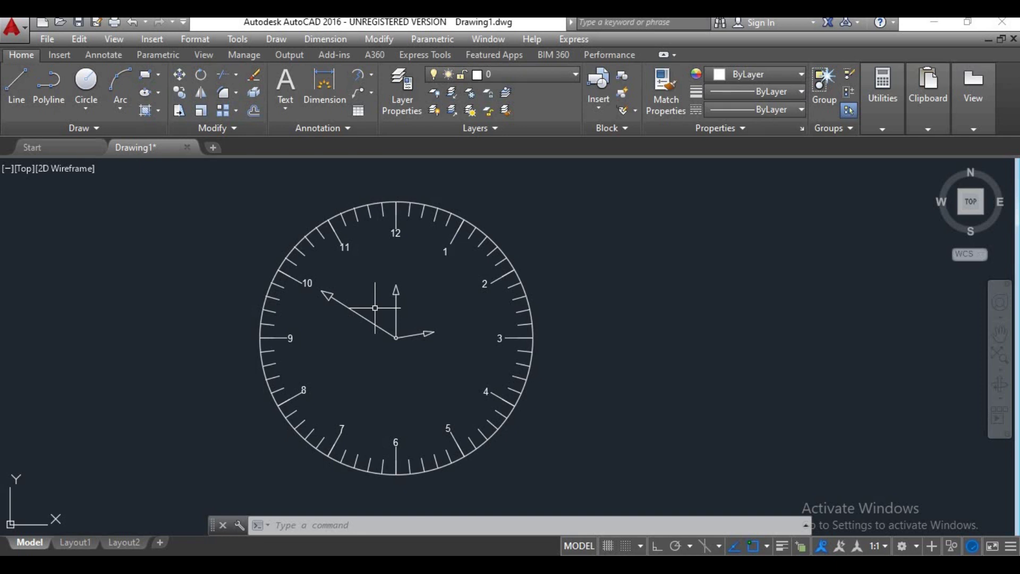
text(NOTEPAD)
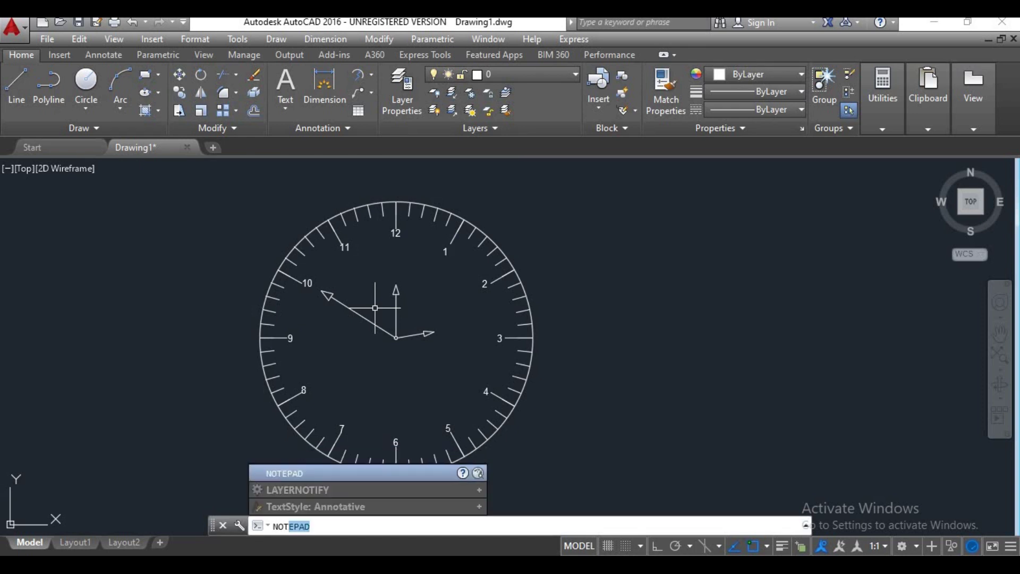
key(Return)
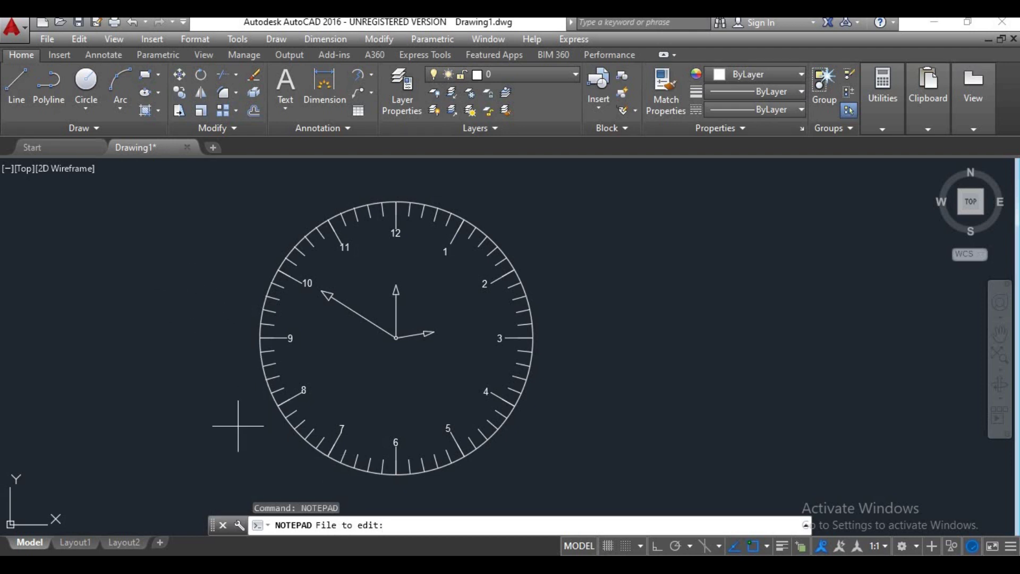
key(Return)
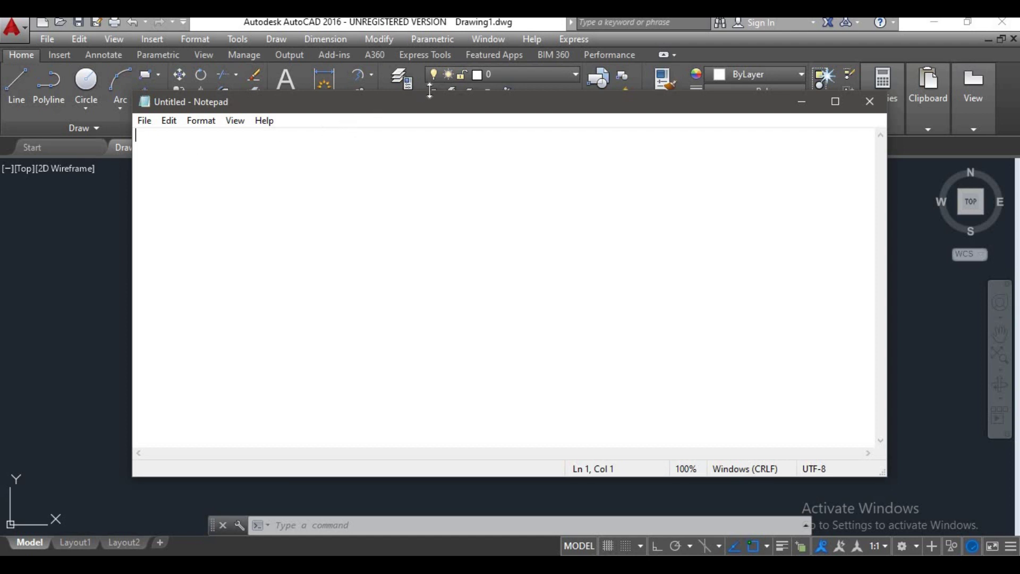
drag(421, 103, 630, 122)
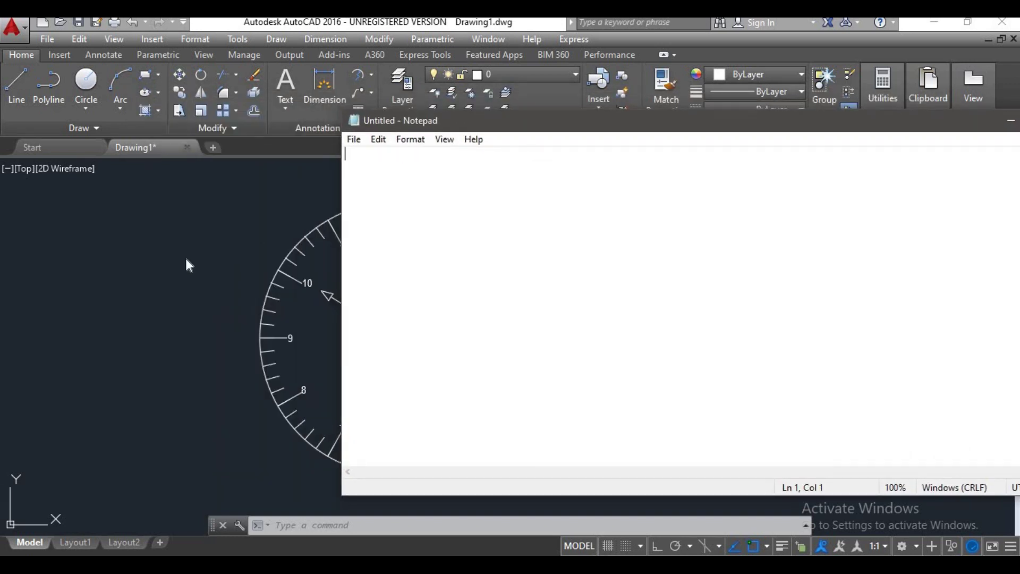
- Open a new untitled file with the NOTEPAD command and place its window beside the fully visible clock
click(186, 283)
middle_drag(337, 352, 101, 359)
scroll(106, 361, down, 2)
scroll(107, 358, up, 2)
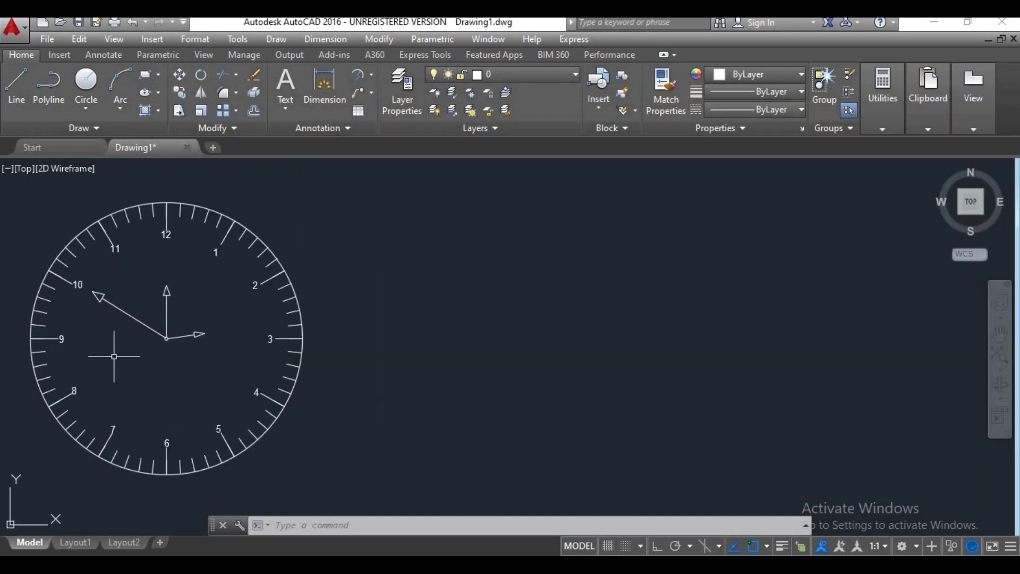
text(notepad)
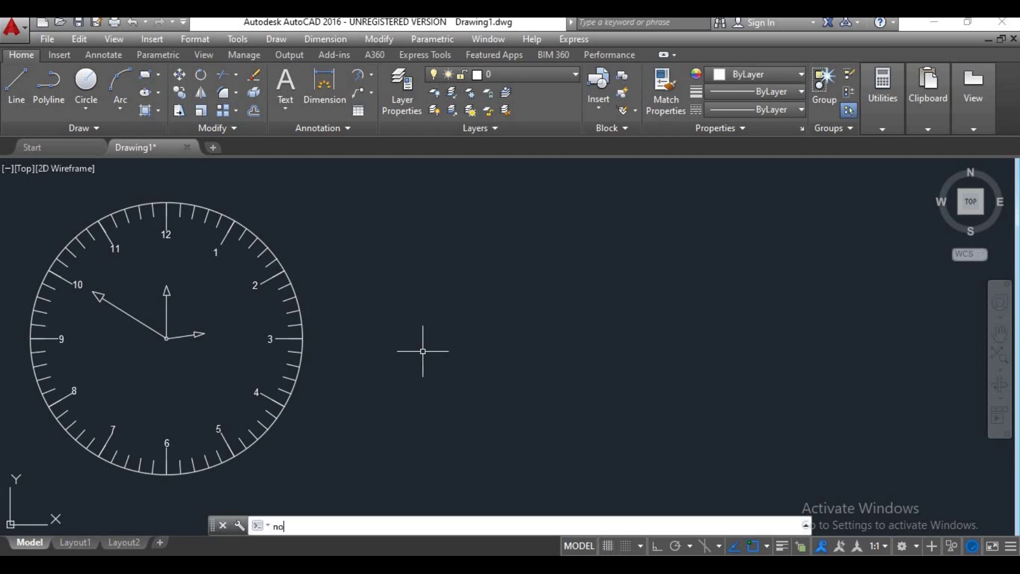
key(Return)
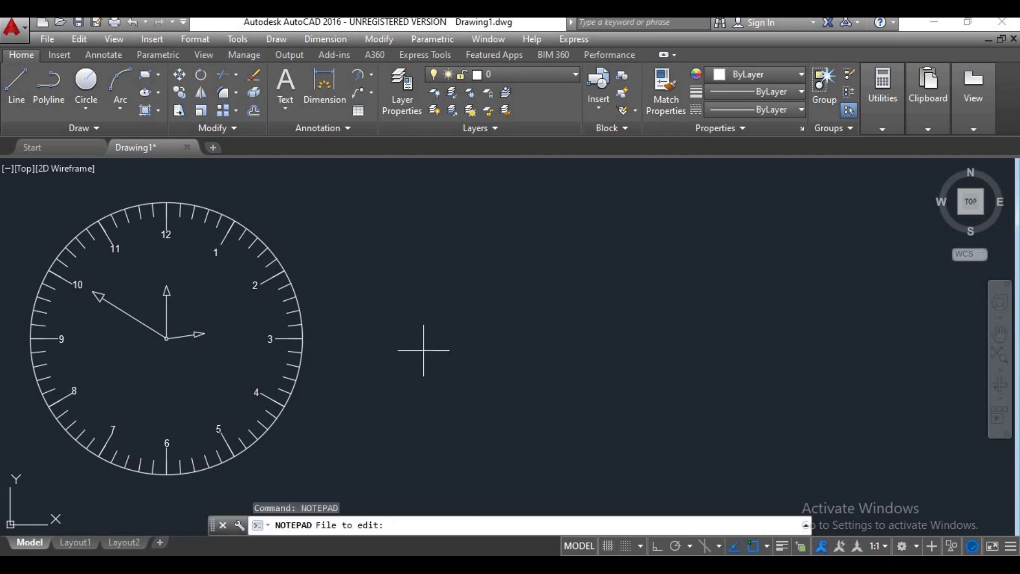
key(Return)
mouse_move(471, 109)
mouse_down()
mouse_move(589, 153)
mouse_move(658, 156)
mouse_up()
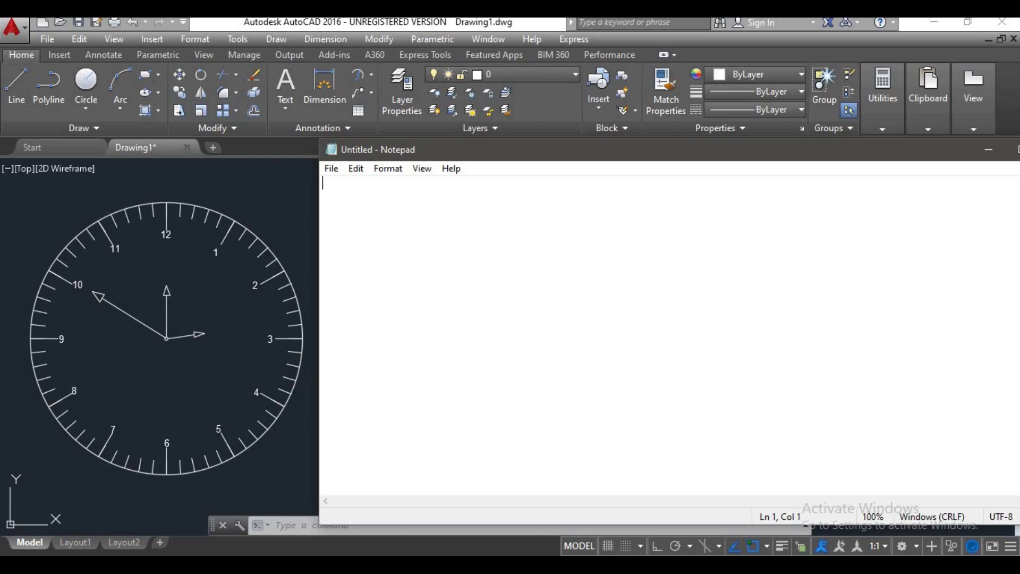
mouse_move(635, 564)
click(617, 482)
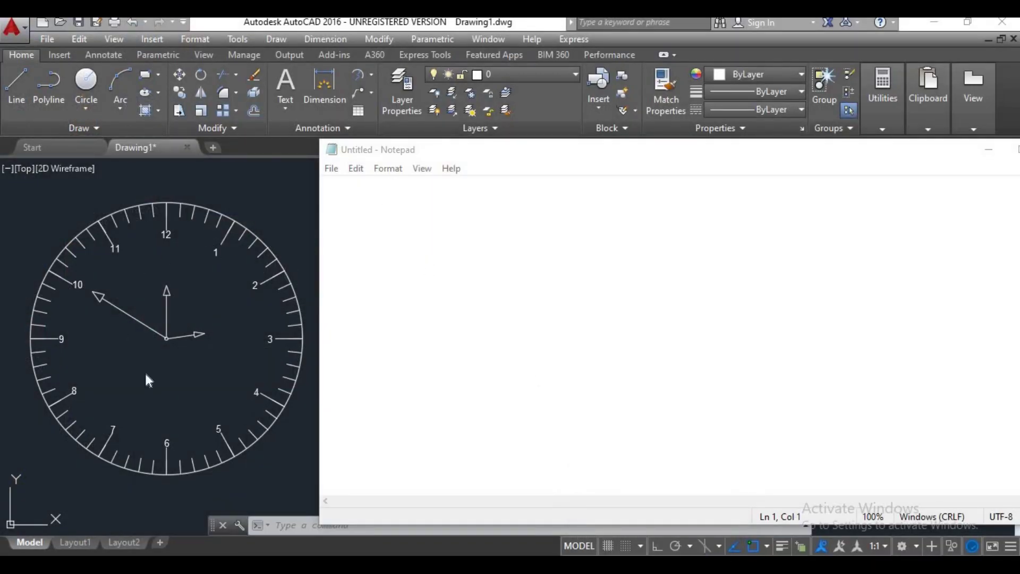
click(375, 195)
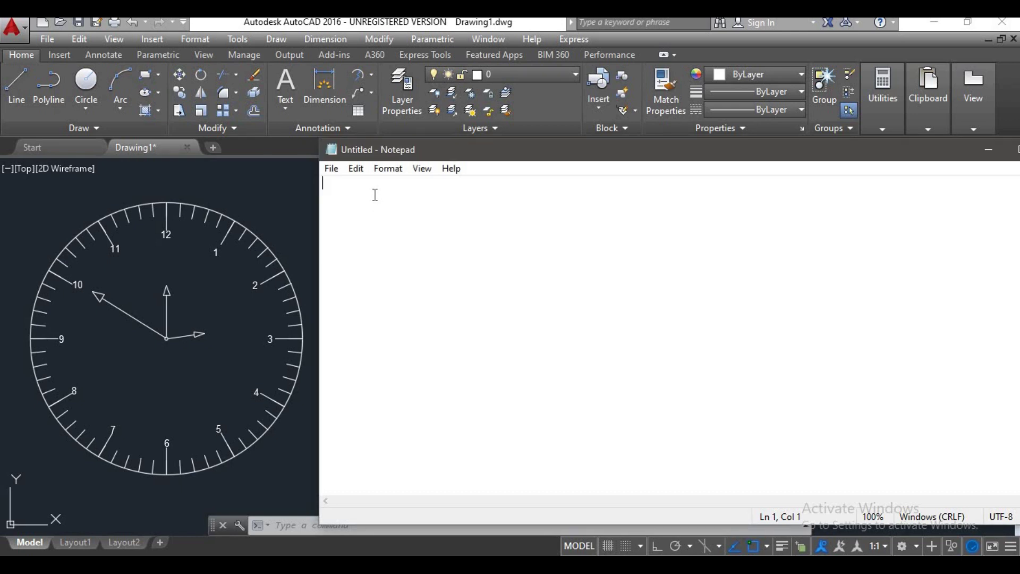
- Start the script with the lines "rotate", "g" and "h", followed by an empty line
text(rot)
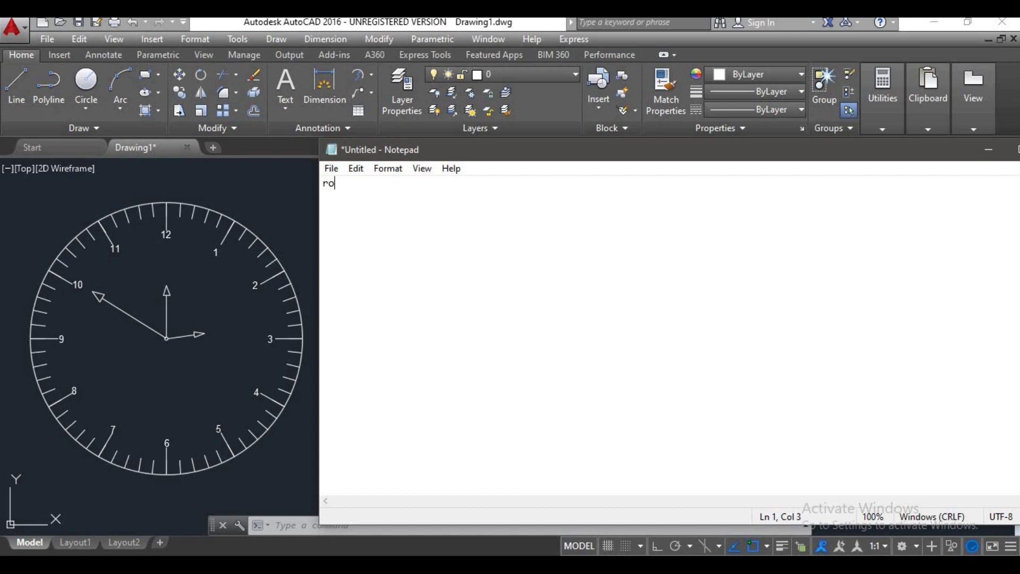
text(e)
key(Return)
text(g)
key(Return)
text(h)
key(Return)
key(Return)
- Return to AutoCAD, identify the clock's centre point with the ID command and copy its coordinates from the command history
click(178, 352)
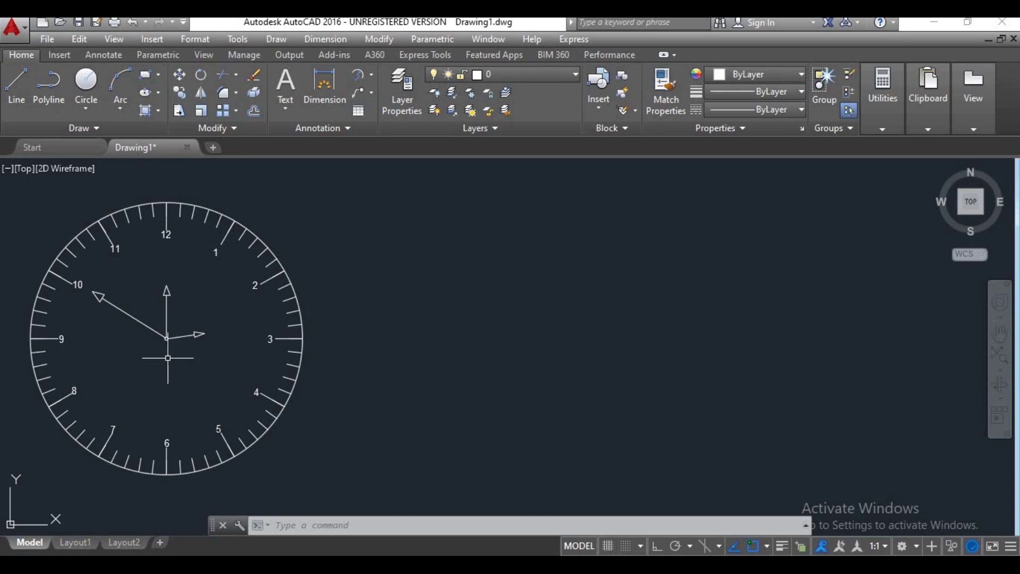
text(id)
key(Return)
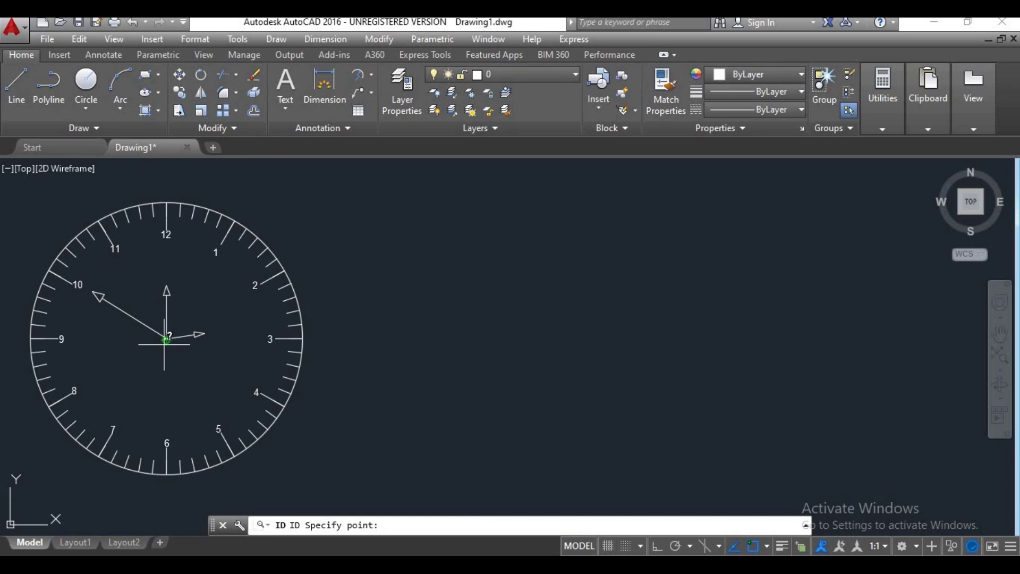
scroll(167, 338, up, 2)
scroll(166, 338, up, 5)
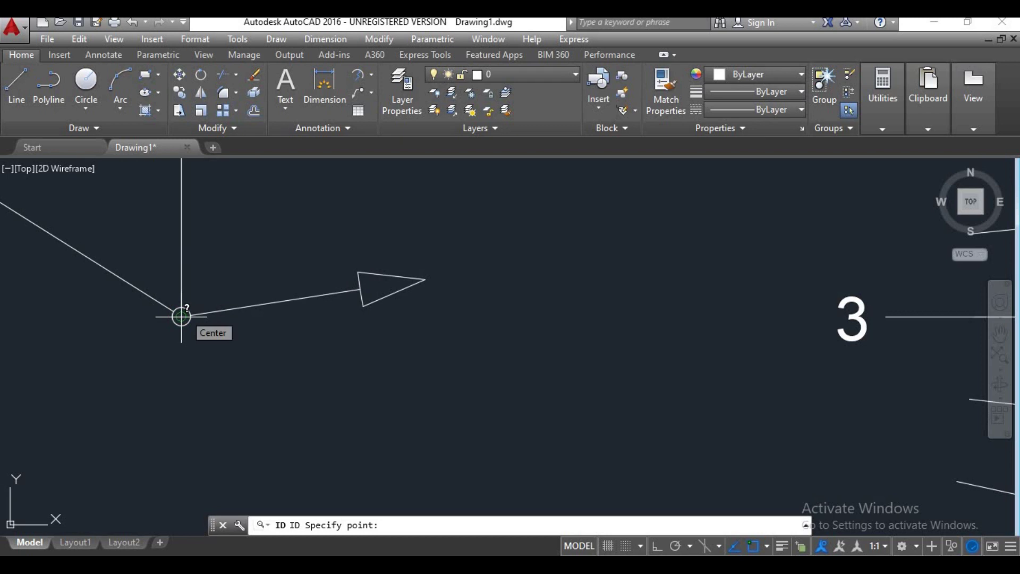
click(181, 317)
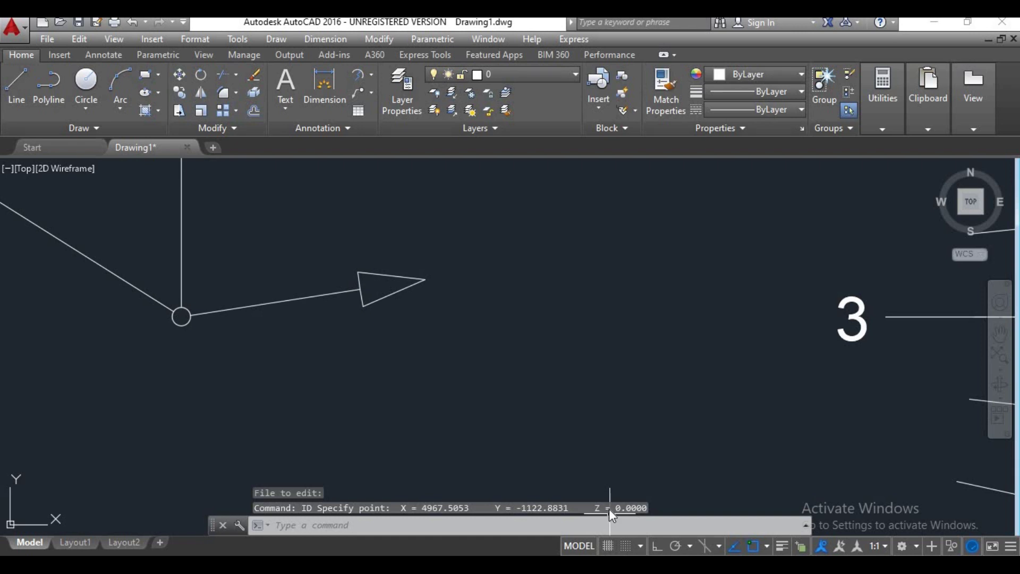
click(802, 527)
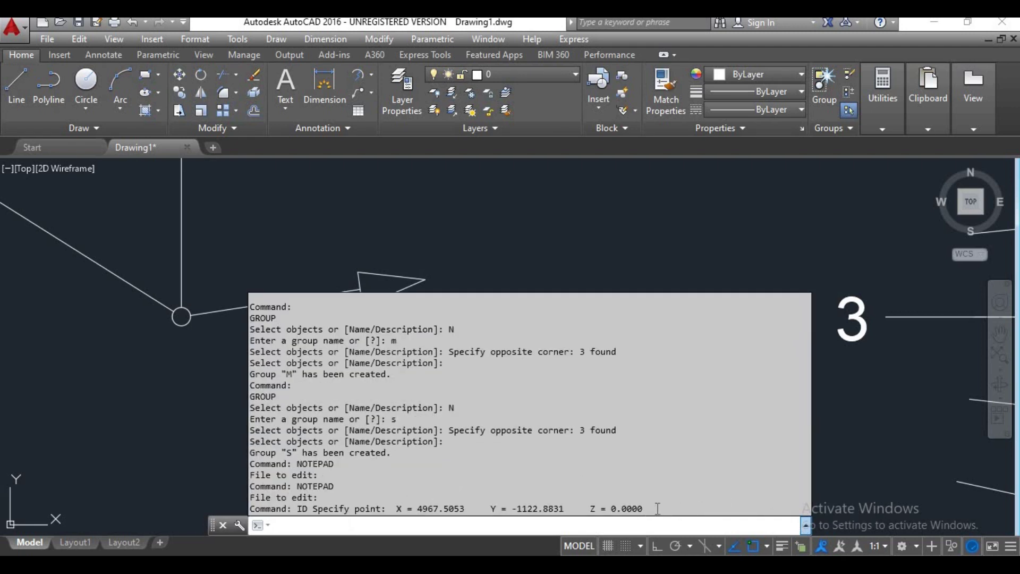
drag(648, 509, 418, 509)
key(ctrl+c)
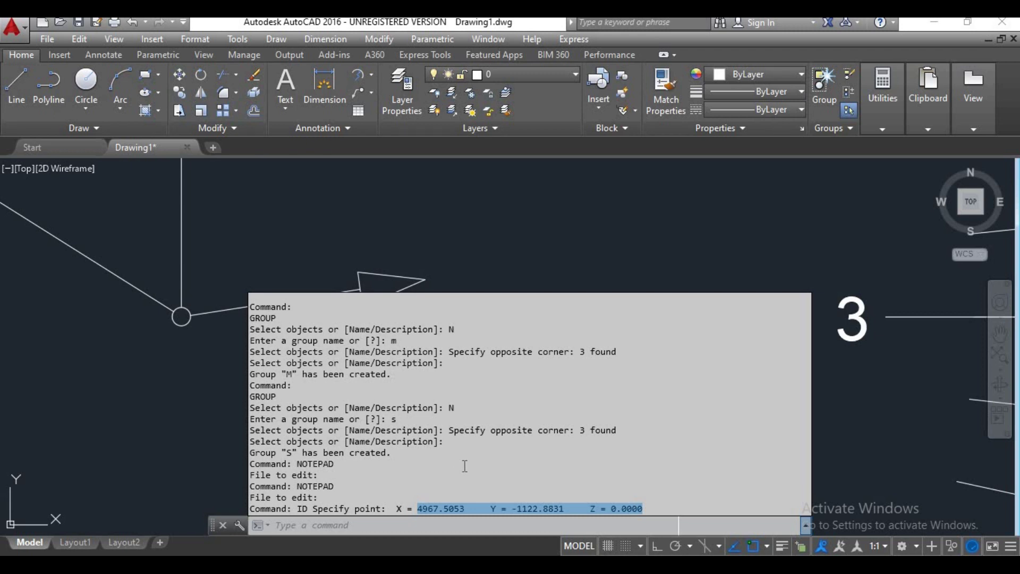
- Switch back to Notepad and paste the copied centre coordinates below the empty line after "h"
click(533, 257)
scroll(466, 391, down, 8)
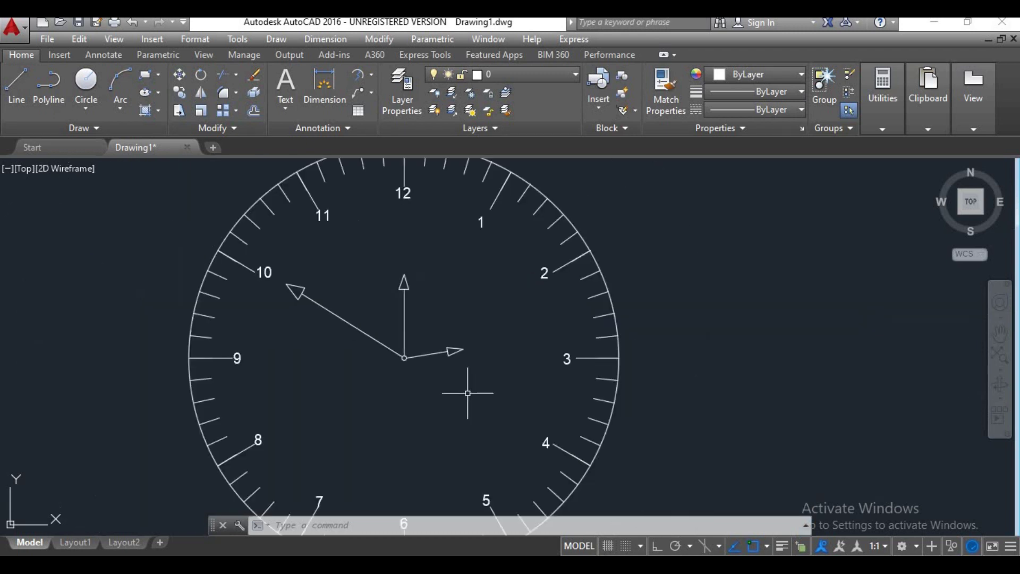
middle_drag(463, 409, 348, 383)
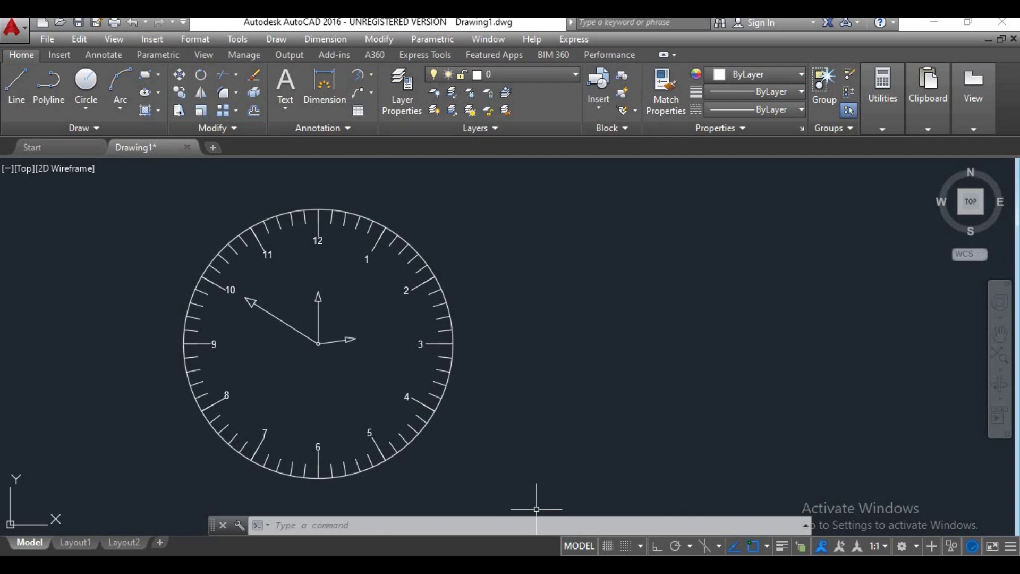
mouse_move(658, 565)
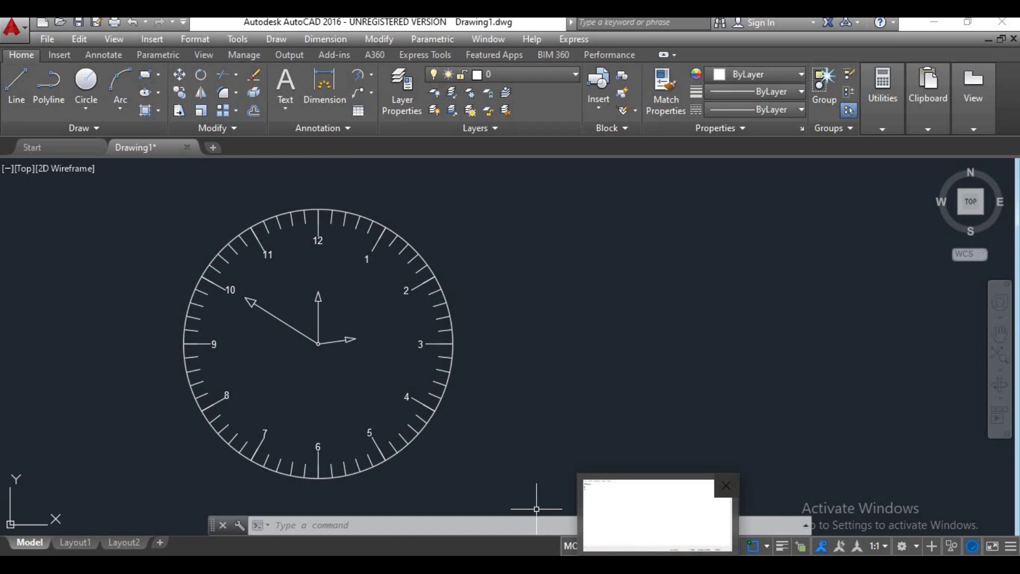
click(657, 515)
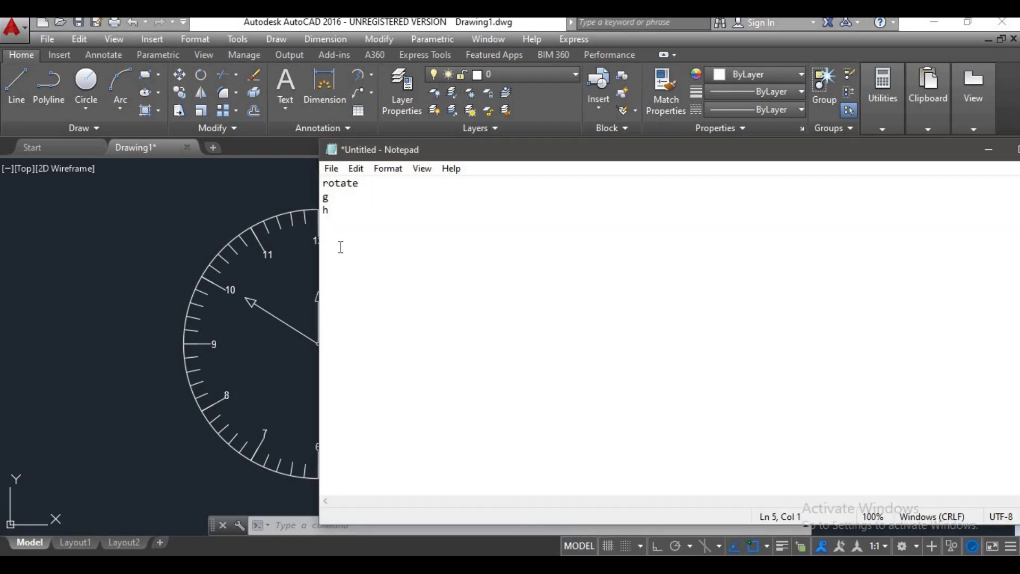
key(ctrl+v)
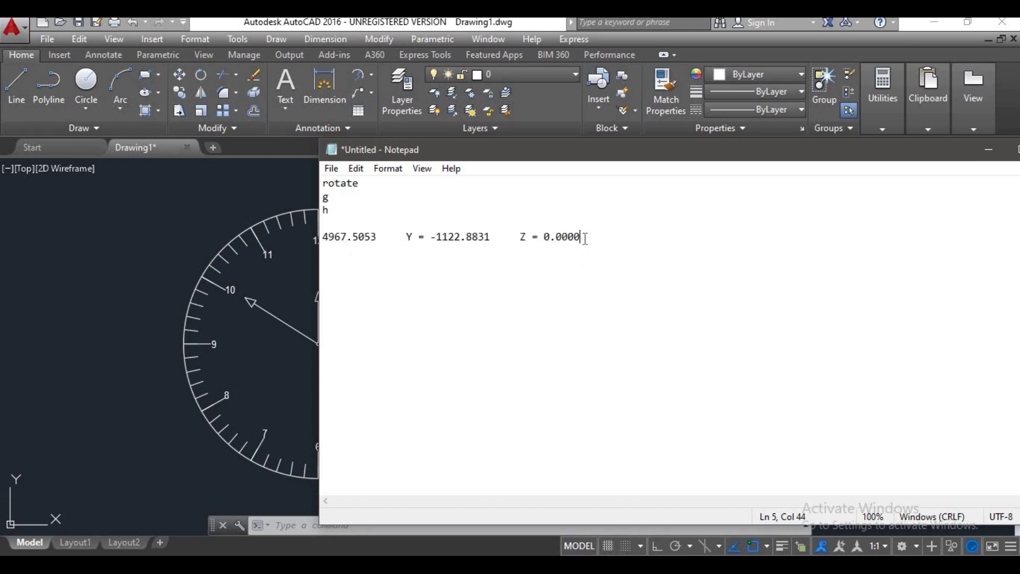
- Replace the "Z =" label and surrounding spaces before 0.0000 in the pasted coordinates with a comma
mouse_move(585, 240)
mouse_down()
mouse_move(485, 244)
mouse_move(587, 249)
mouse_up()
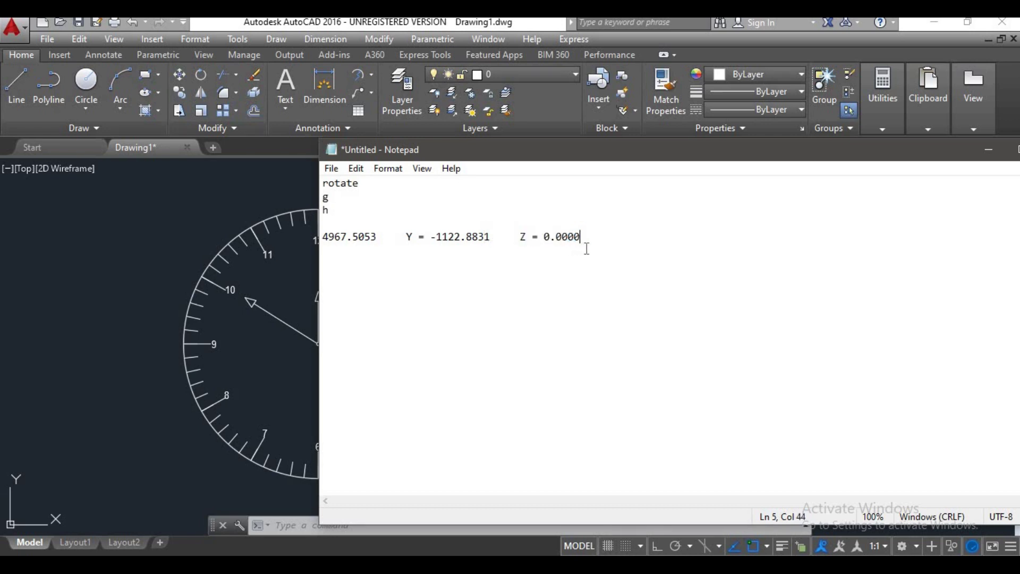
click(545, 238)
key(BackSpace)
key(BackSpace)
key(BackSpace)
key(BackSpace)
key(BackSpace)
key(BackSpace)
key(BackSpace)
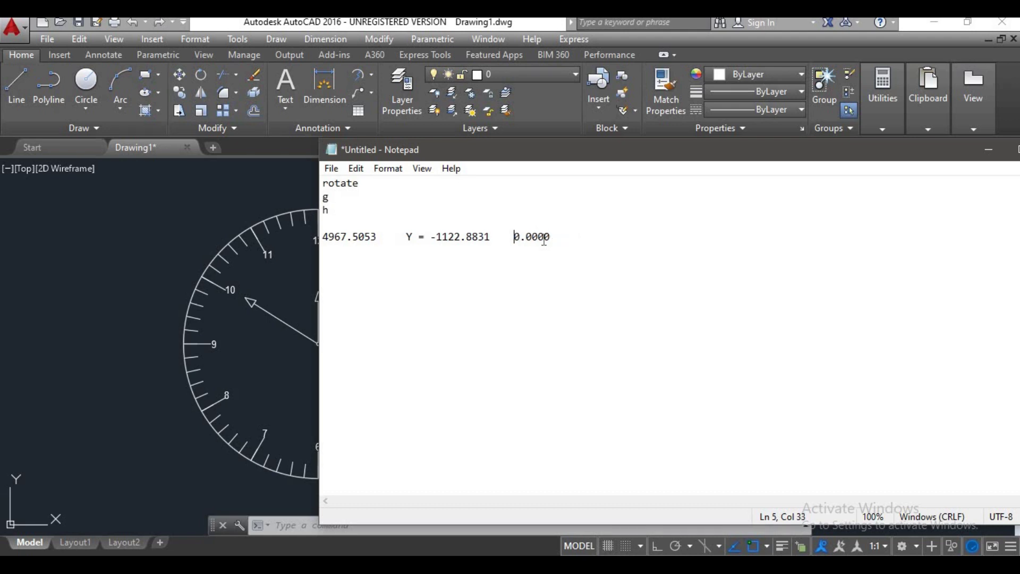
key(BackSpace)
key(BackSpace)
text(,)
- Replace the "Y =" label and its spaces with a comma so the line reads 4967.5053,-1122.8831,0.0000, and start a new line
click(432, 236)
key(BackSpace)
key(BackSpace)
key(BackSpace)
key(BackSpace)
key(BackSpace)
key(BackSpace)
key(BackSpace)
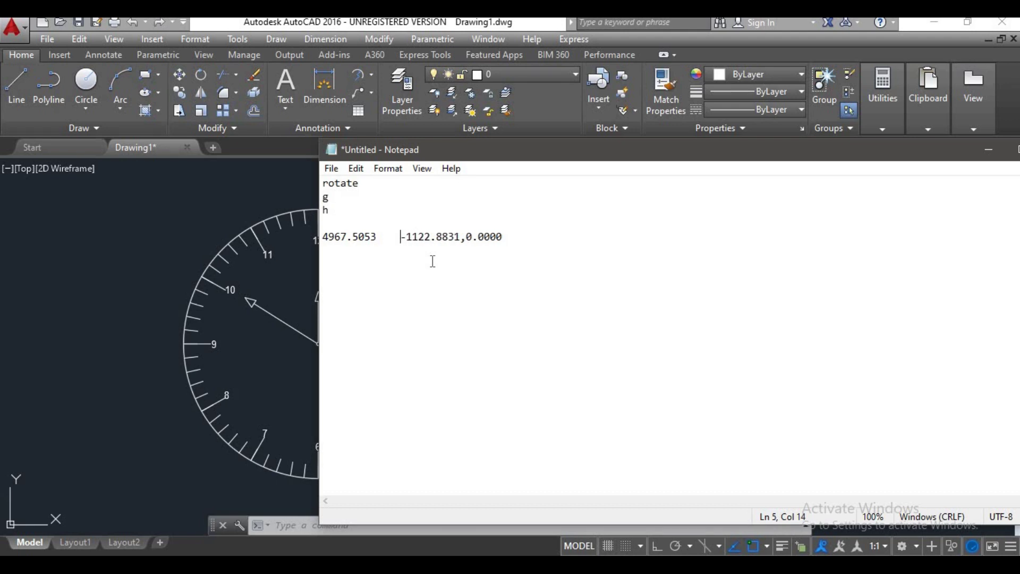
key(BackSpace)
key(BackSpace)
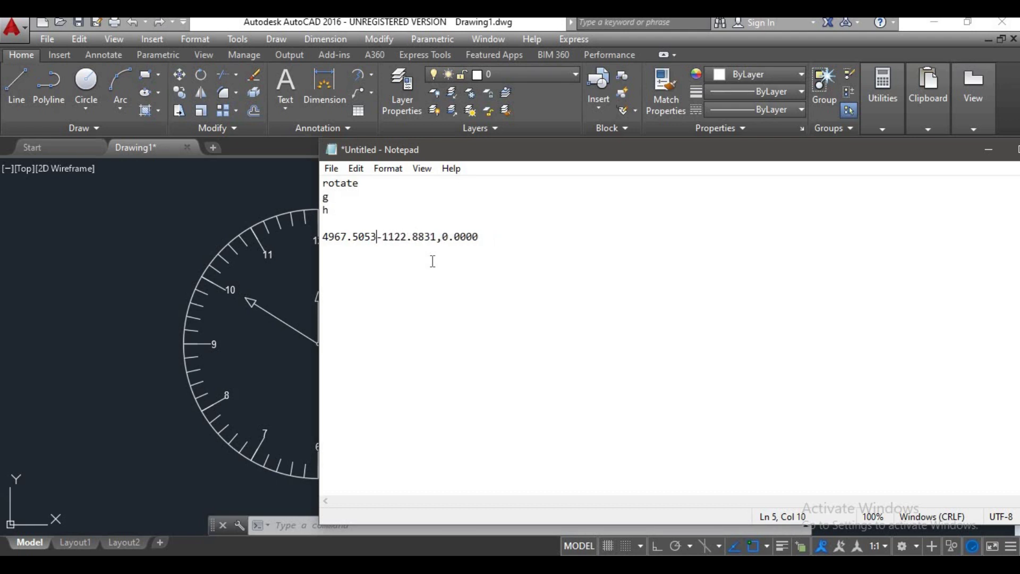
text(,)
click(512, 242)
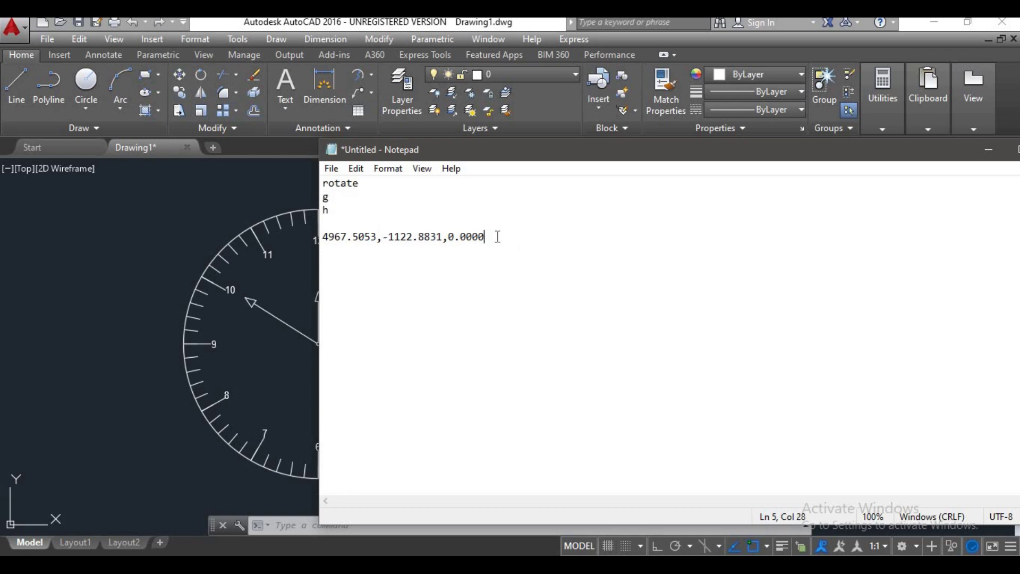
key(Return)
- Move the clock clear of the Notepad window and add the rotation angle 0.006 below the script's coordinates
click(290, 379)
middle_drag(312, 379, 158, 377)
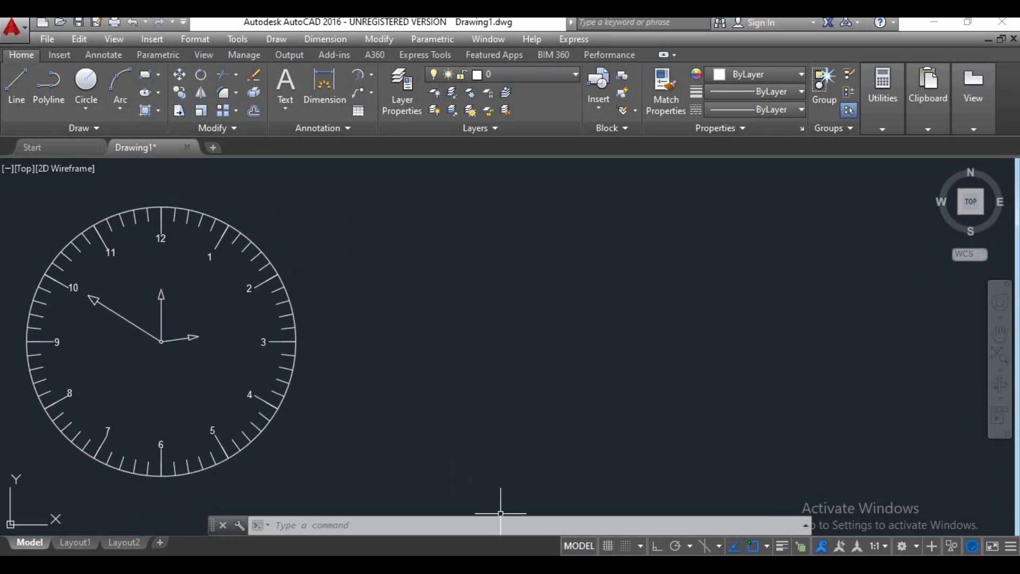
click(631, 561)
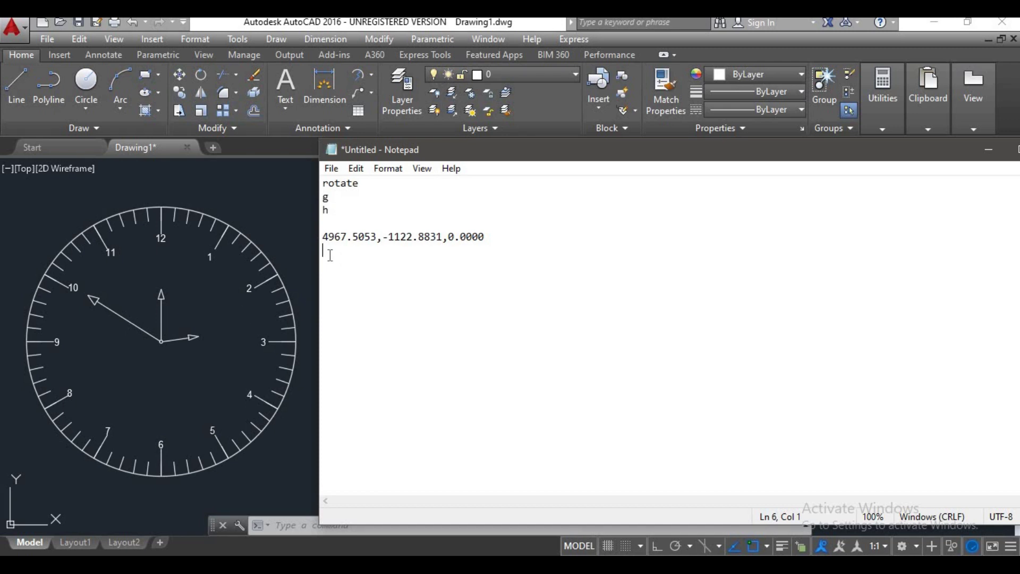
text(0.006)
key(Return)
- Add the lines "rotate", "g" and "m" to the script, followed by an empty line
text(rotate)
key(Return)
text(g)
key(Return)
text(m)
key(Return)
key(Return)
- Copy the coordinate line 4967.5053,-1122.8831,0.0000 into the "m" block and add the rotation angle 0.06 below it
drag(484, 236, 413, 237)
click(330, 249)
drag(480, 237, 429, 237)
drag(337, 247, 324, 248)
drag(473, 237, 322, 237)
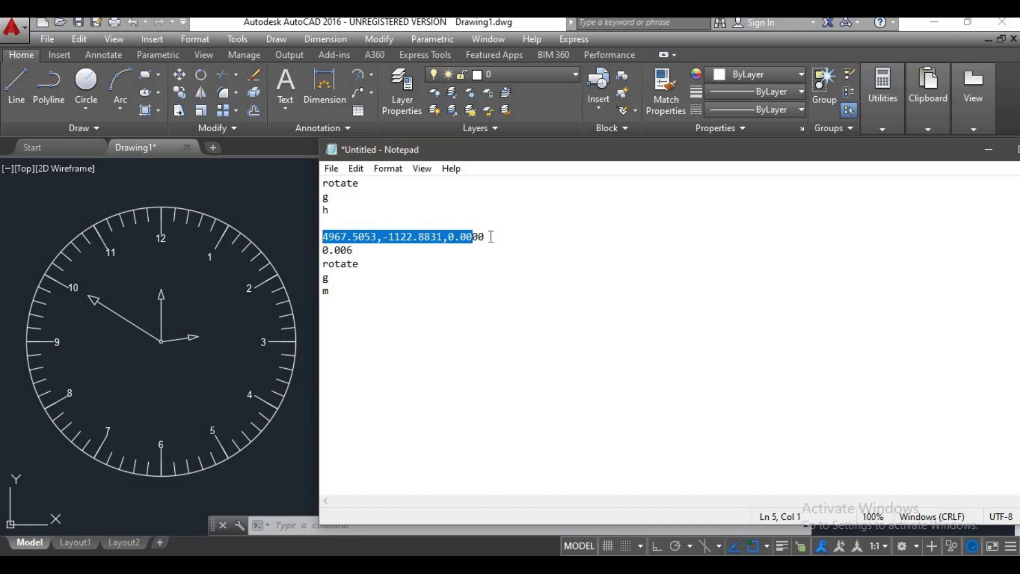
drag(485, 236, 315, 242)
key(ctrl+c)
click(324, 311)
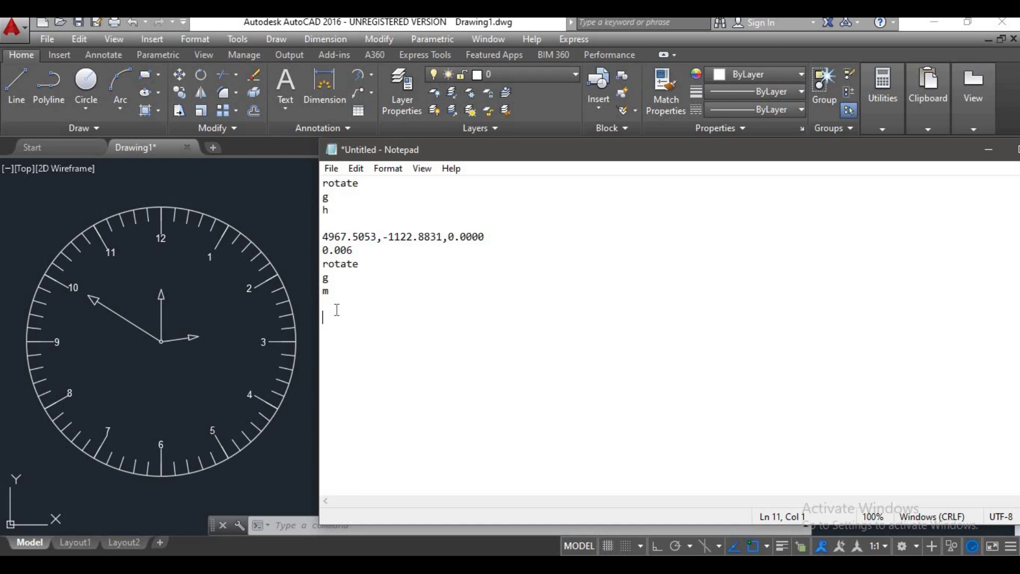
key(ctrl+v)
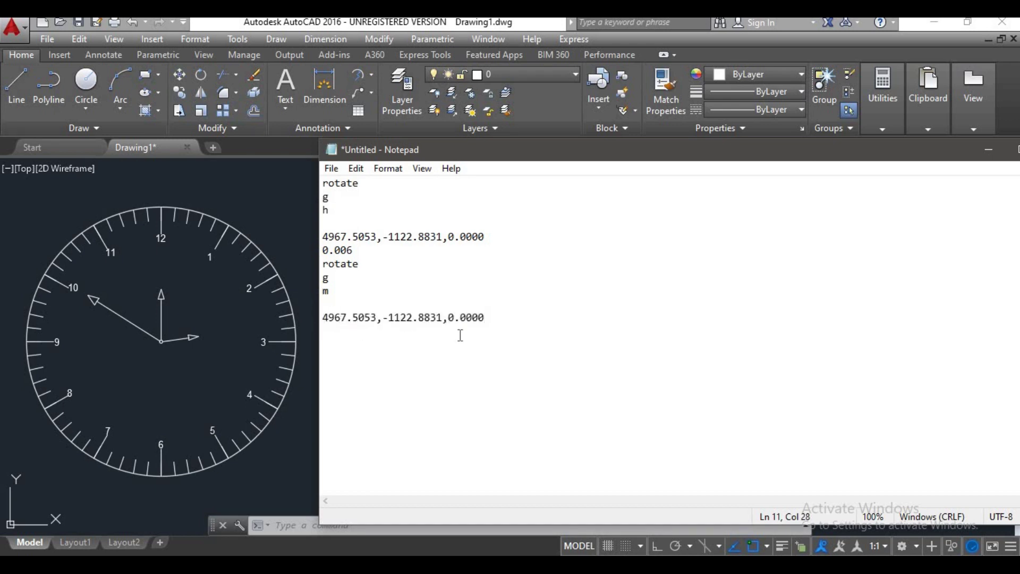
key(Return)
text(0.06)
key(Return)
- Add the lines "rotate", "g" and "s", an empty line and the copied centre coordinates to the script
text(rotate)
key(Return)
text(g)
key(Return)
text(s)
key(ctrl+v)
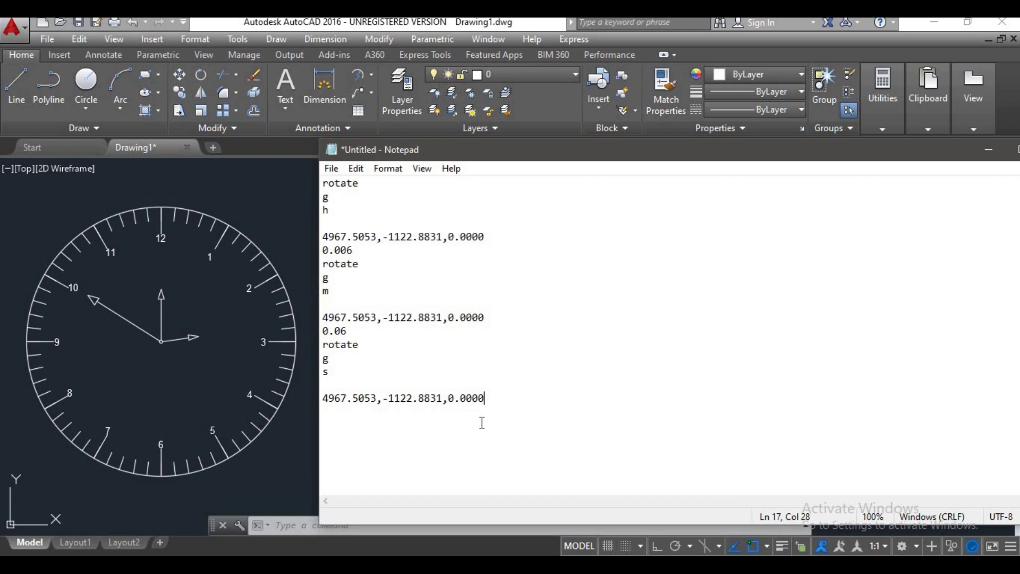
- Finish the "s" block with the rotation angle 0.60 and add "rscript" as the closing command line
key(Return)
text(0.60)
key(Return)
text(rscript)
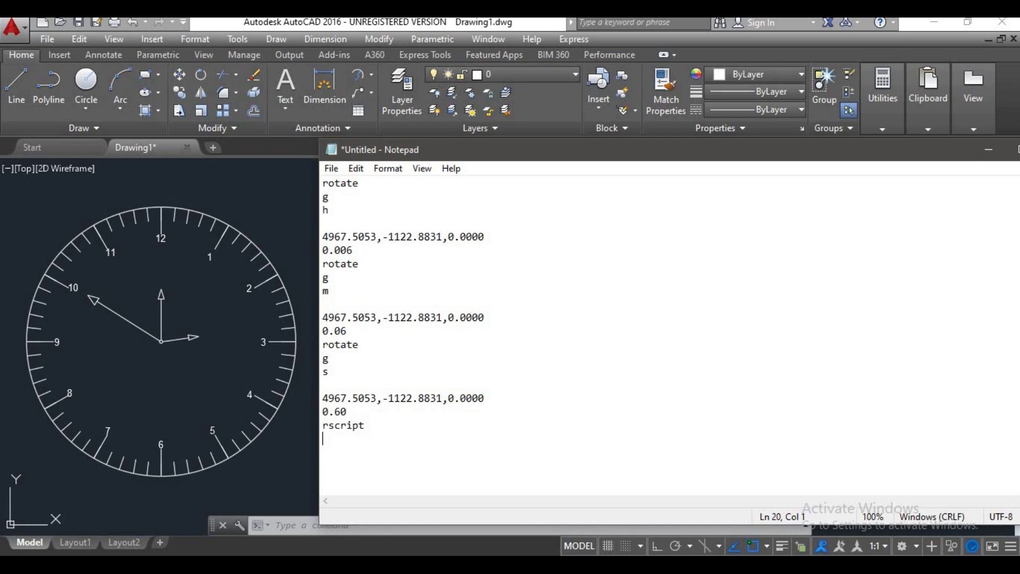
- Save the Notepad script in the Downloads folder under the file name watch.scr
key(ctrl+s)
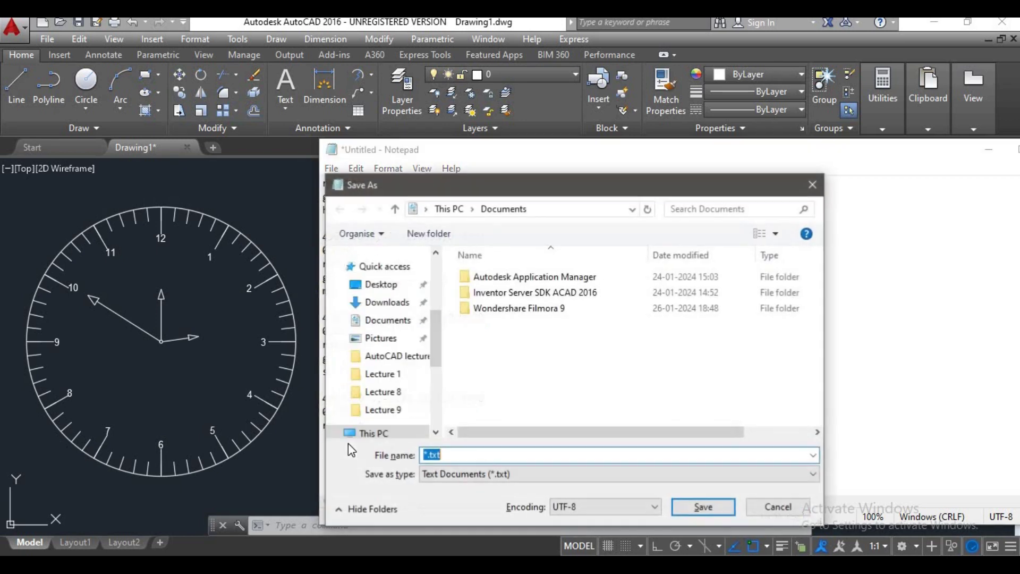
scroll(367, 425, down, 3)
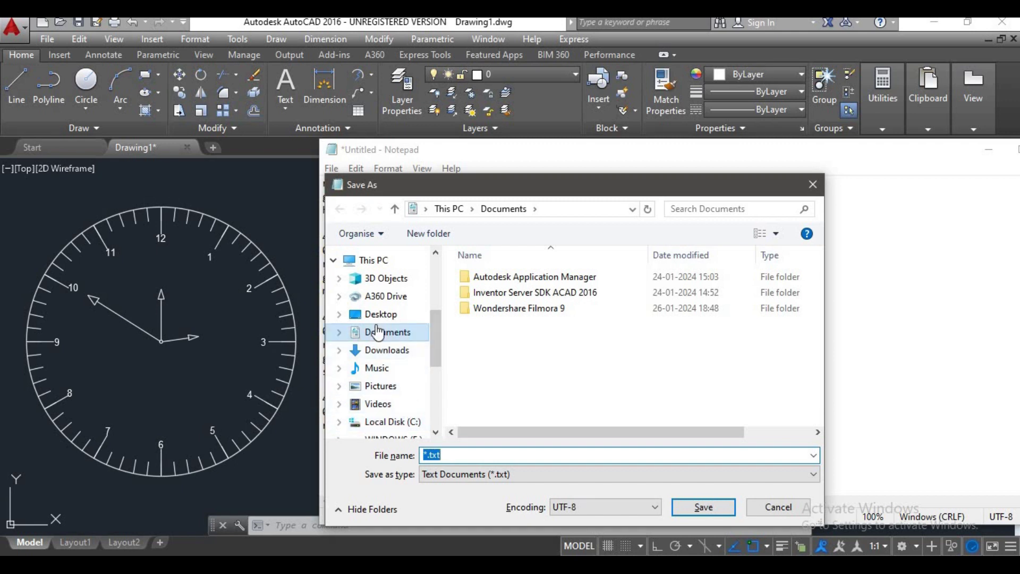
click(393, 358)
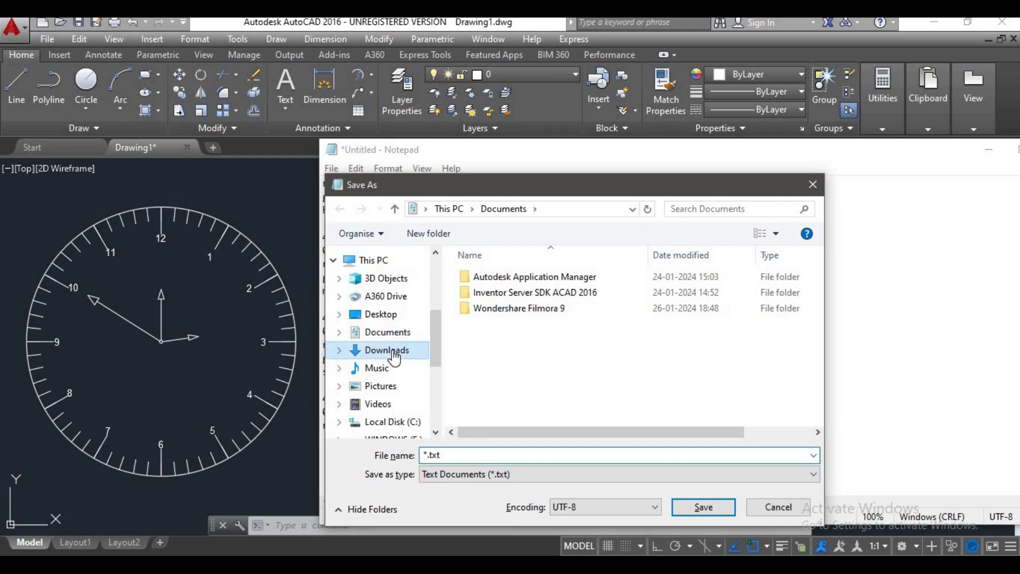
click(467, 452)
double_click(462, 455)
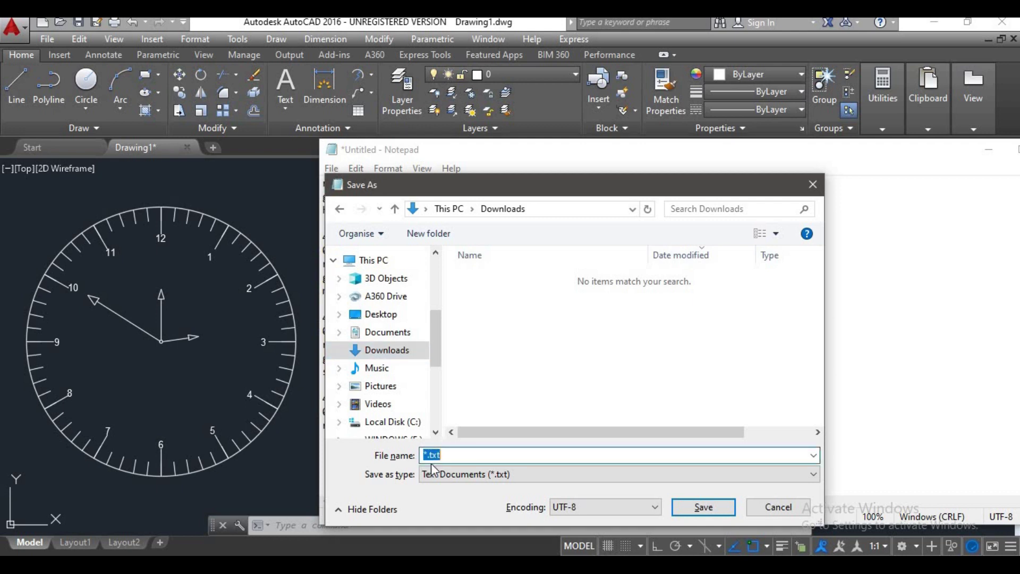
text(watch.scr)
click(701, 508)
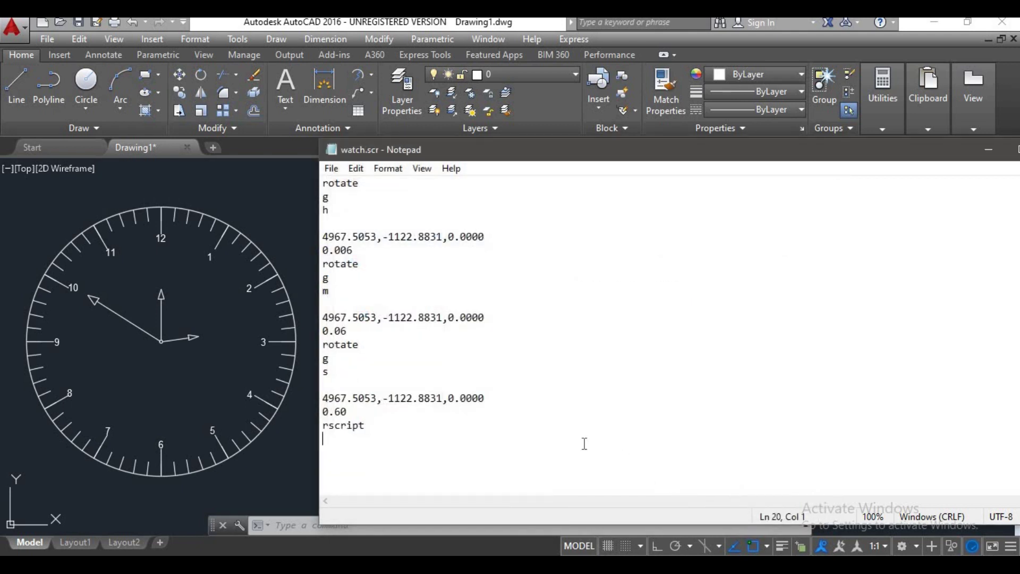
- Switch to the clock drawing in AutoCAD and bring the whole clock face nearer the middle of the drawing area
click(306, 228)
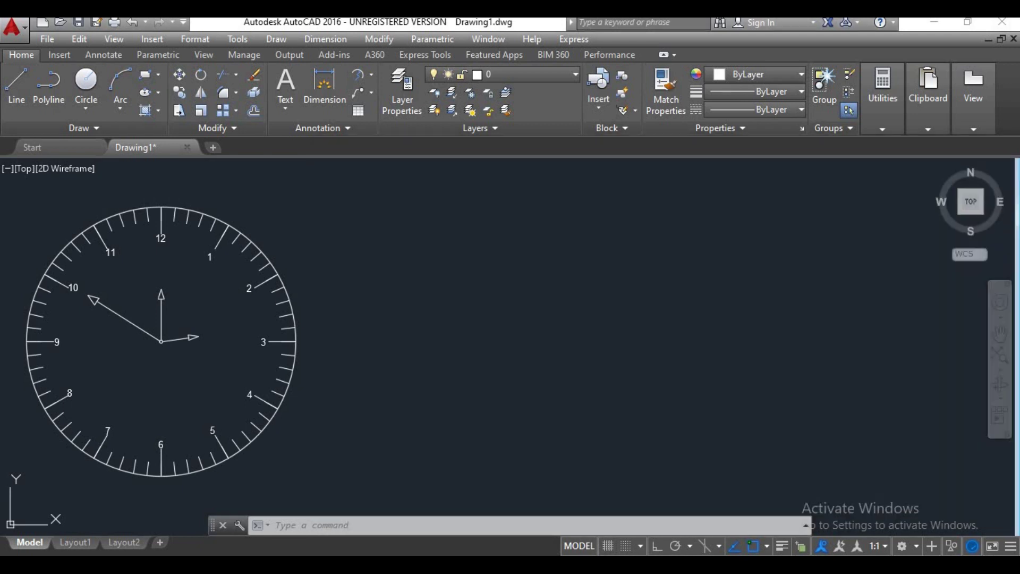
scroll(415, 329, down, 2)
middle_drag(415, 330, 567, 318)
scroll(464, 346, up, 2)
middle_drag(456, 351, 453, 363)
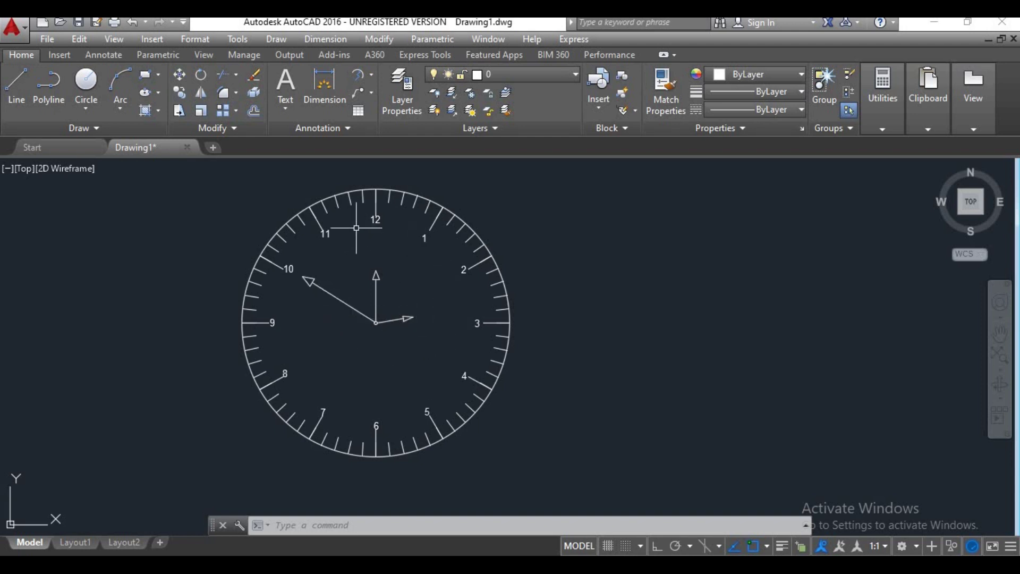
middle_drag(422, 354, 401, 357)
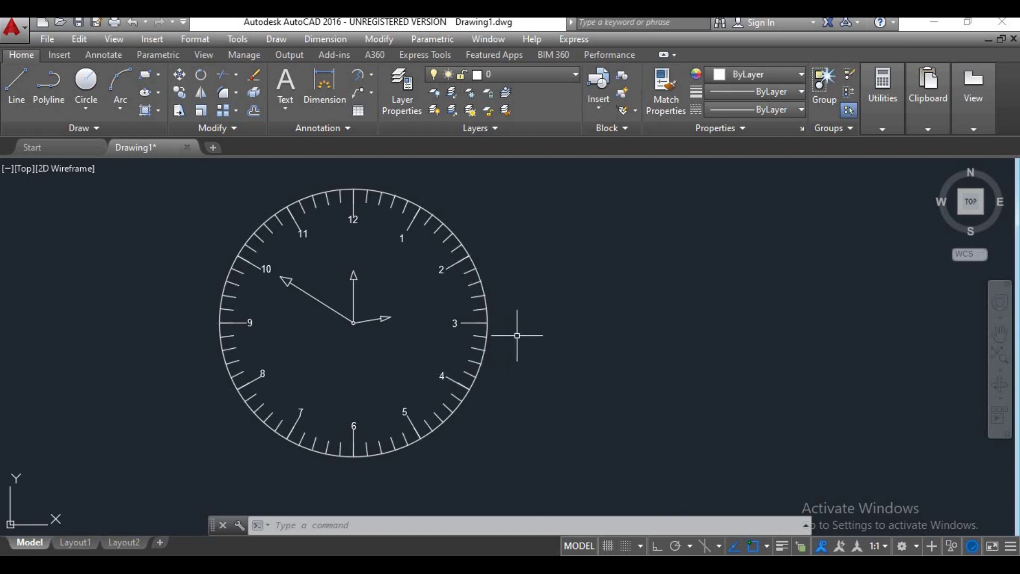
- Run the script file watch.scr from the Downloads folder of This PC on the clock drawing
click(244, 43)
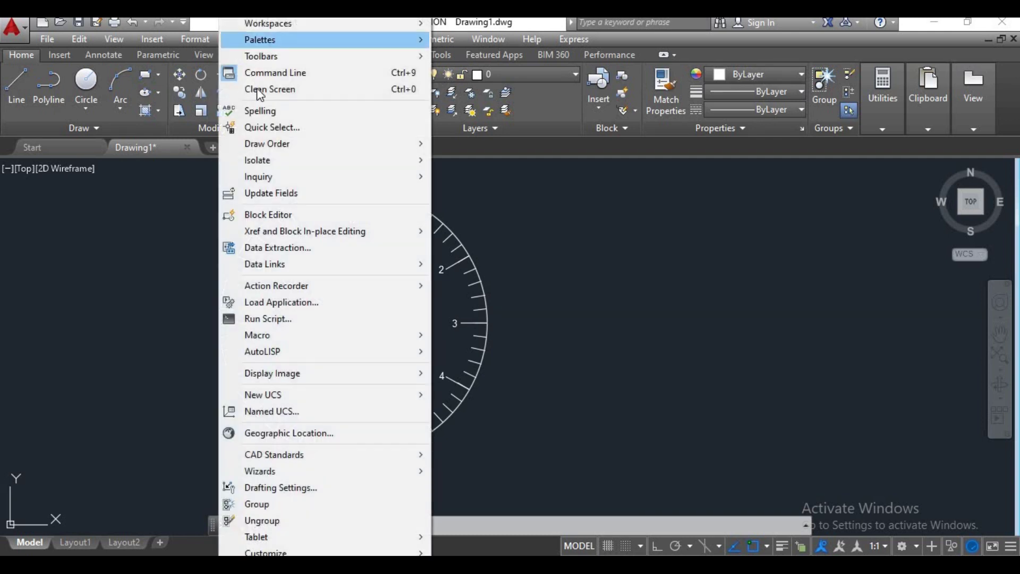
click(297, 320)
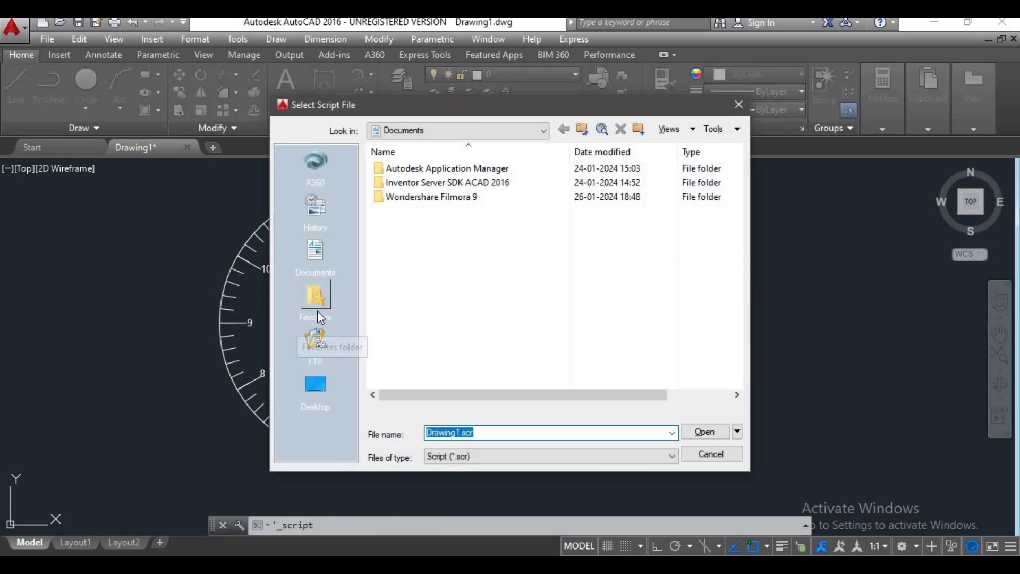
click(319, 264)
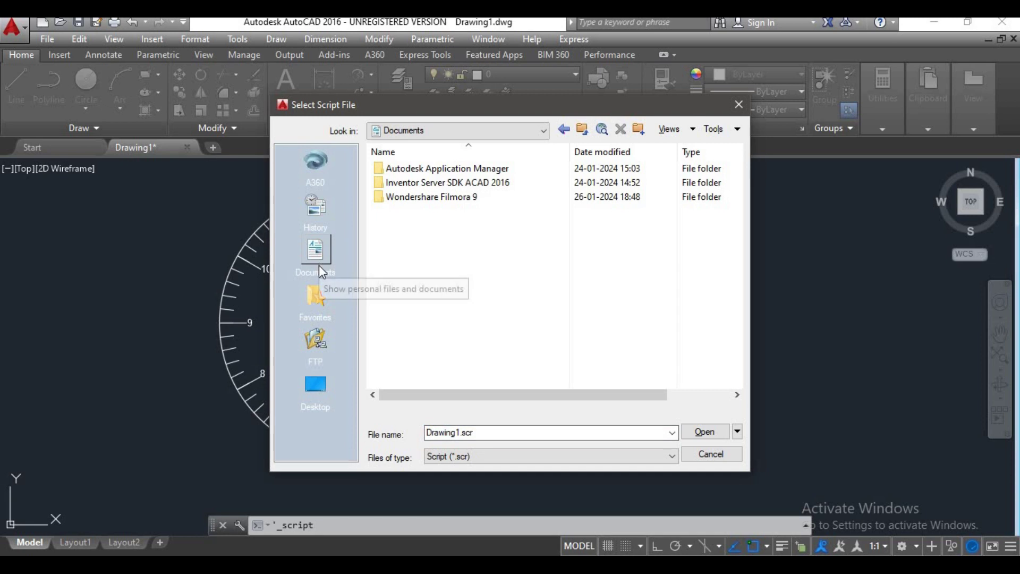
click(319, 254)
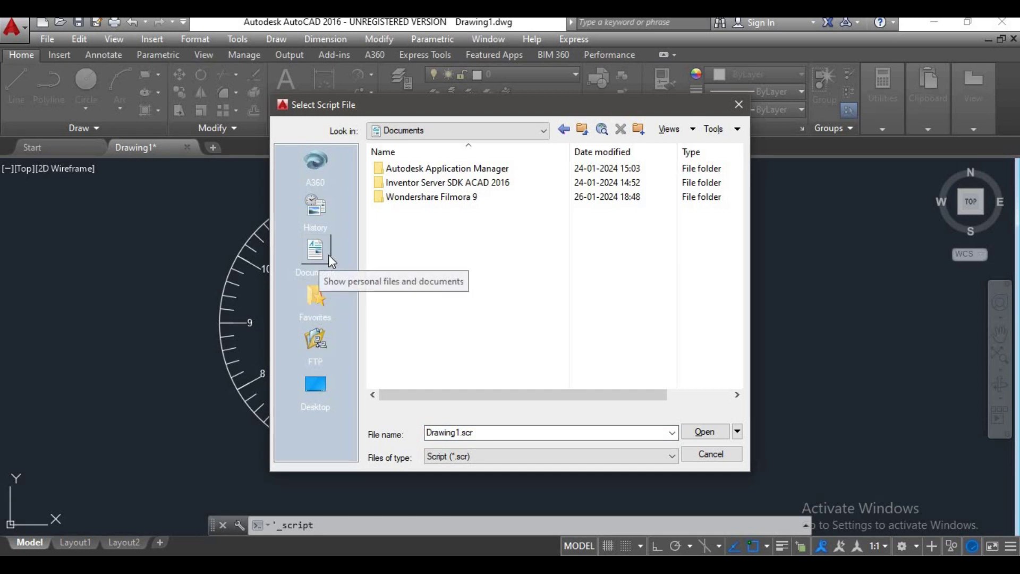
click(309, 399)
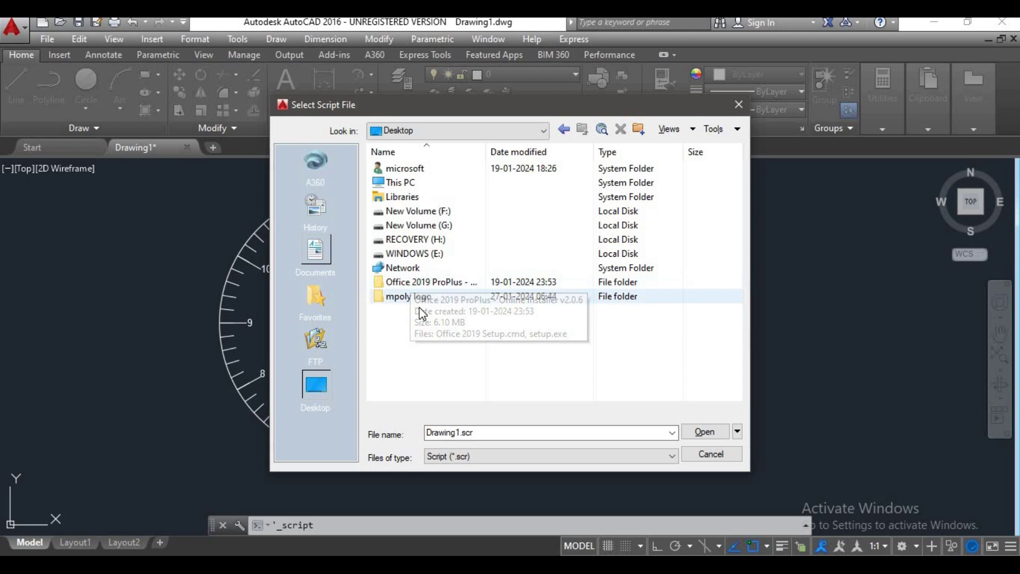
double_click(408, 183)
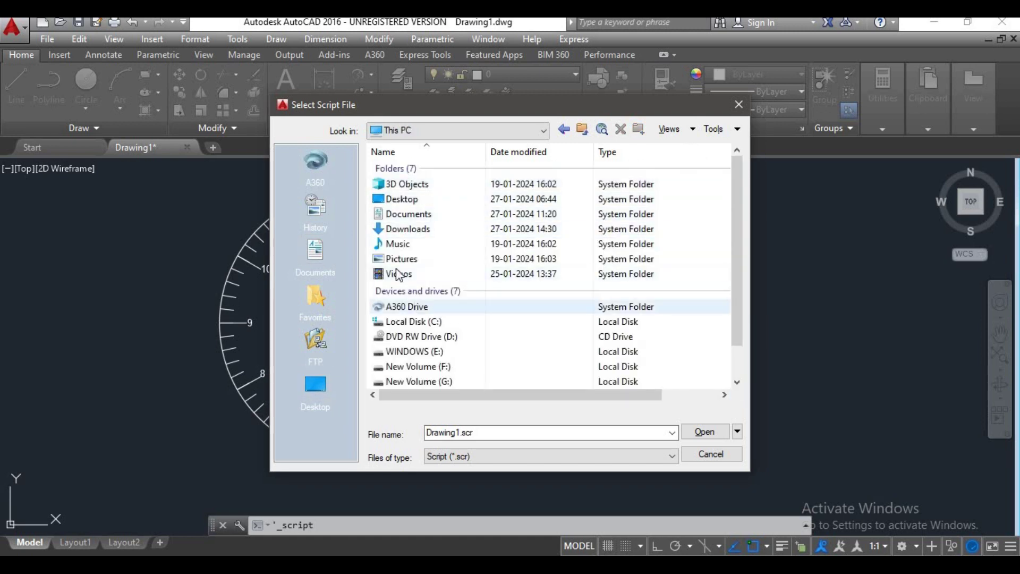
double_click(454, 230)
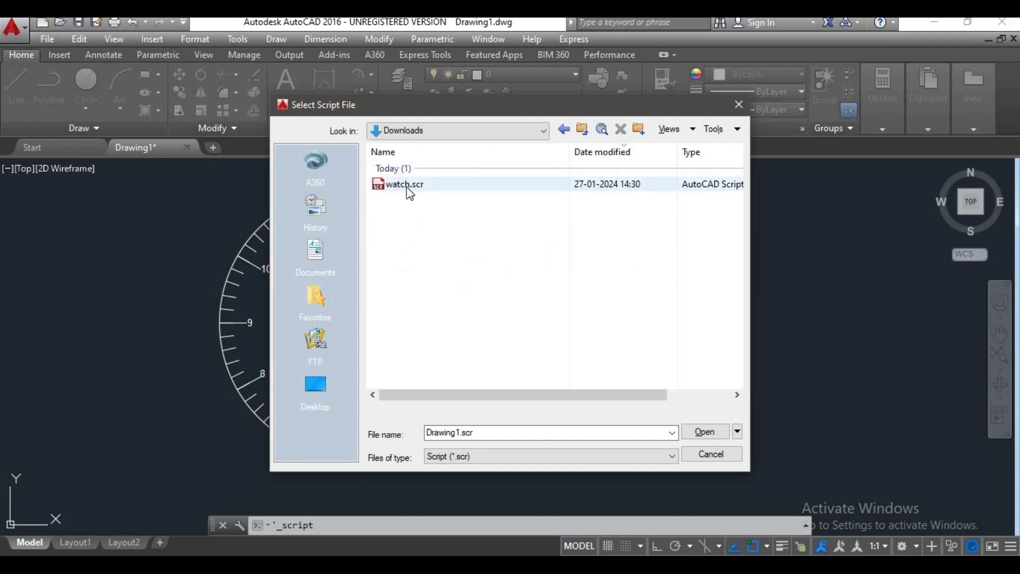
click(445, 186)
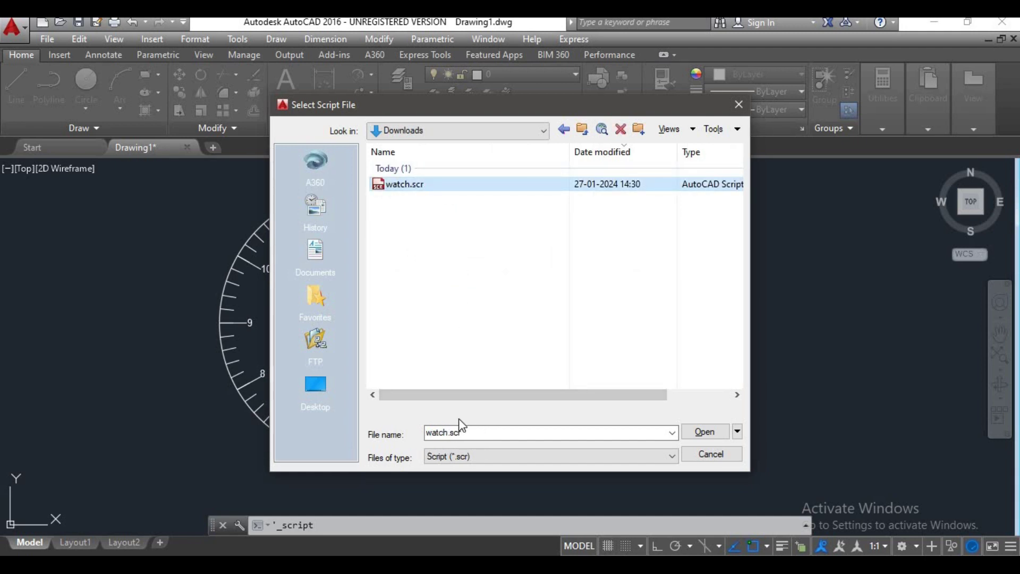
click(705, 432)
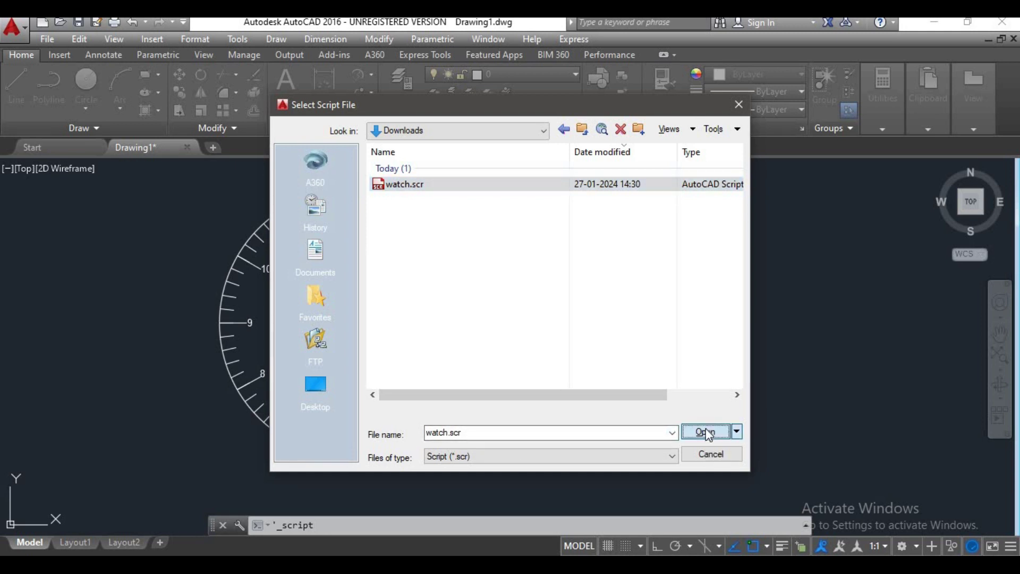